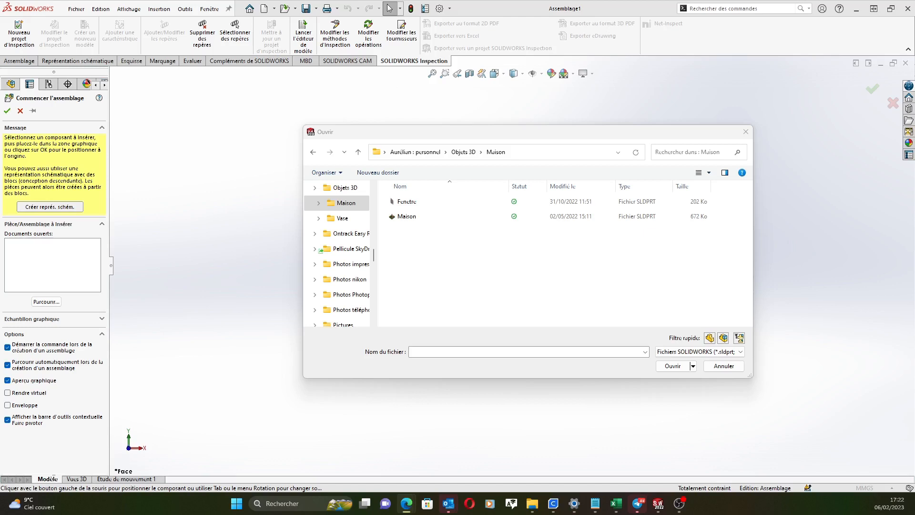
Insert the Fenetre and Maison parts into the new assembly, placing the window to the left of the house
left_click(405, 202)
left_click(403, 217, "ctrl")
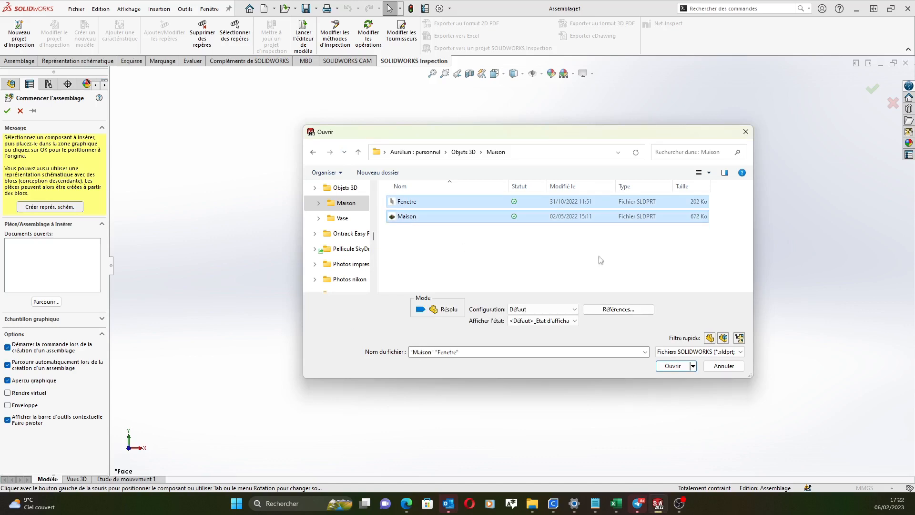
left_click(671, 366)
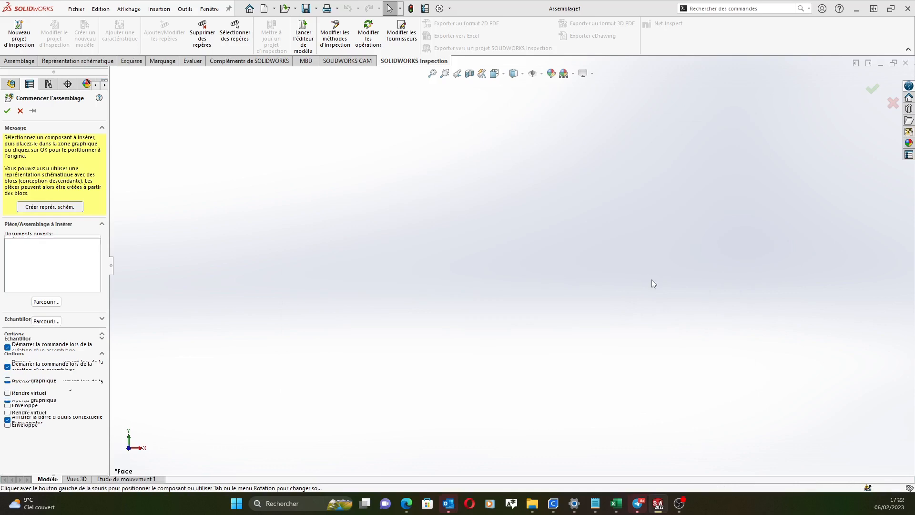
scroll(431, 240, "up", 3)
scroll(462, 242, "down", 2)
scroll(462, 242, "up", 5)
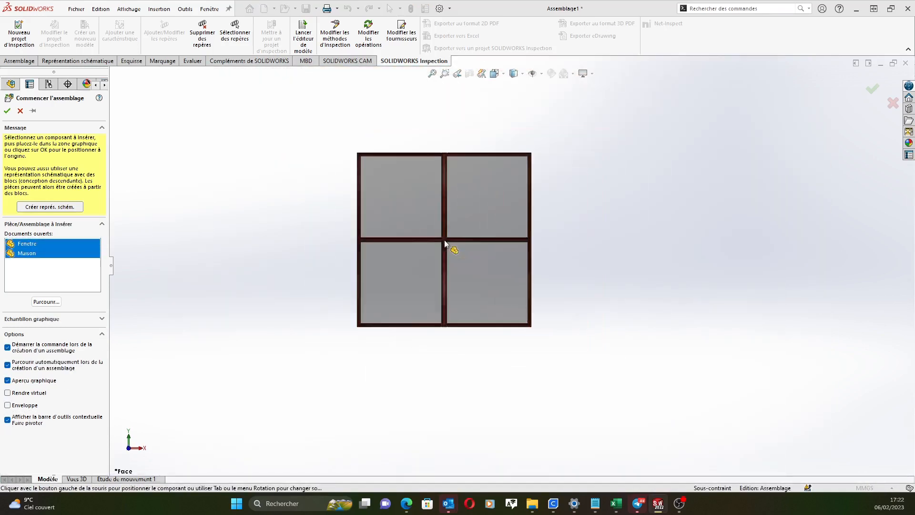
scroll(445, 240, "up", 2)
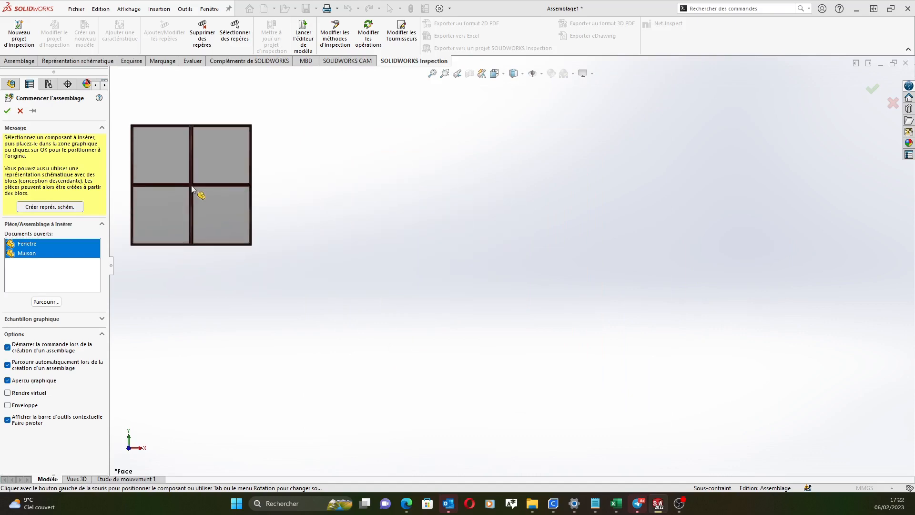
left_click(190, 185)
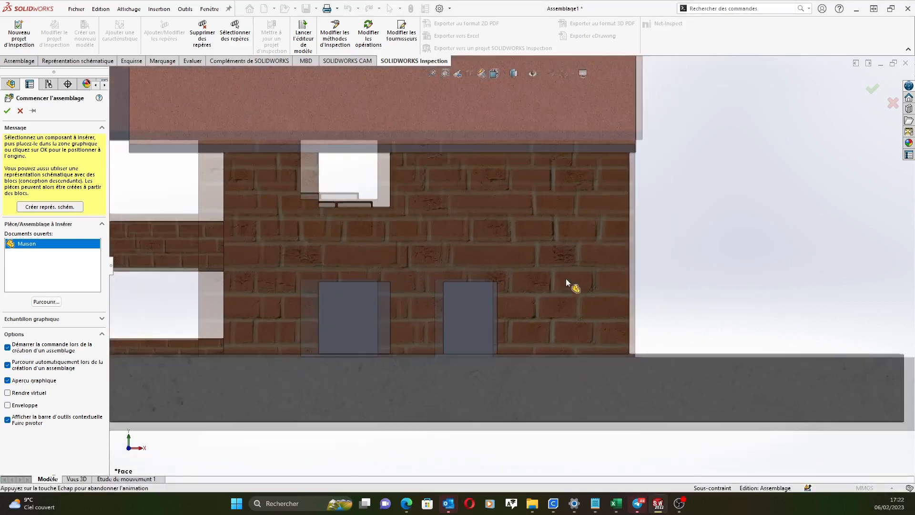
scroll(611, 315, "up", 2)
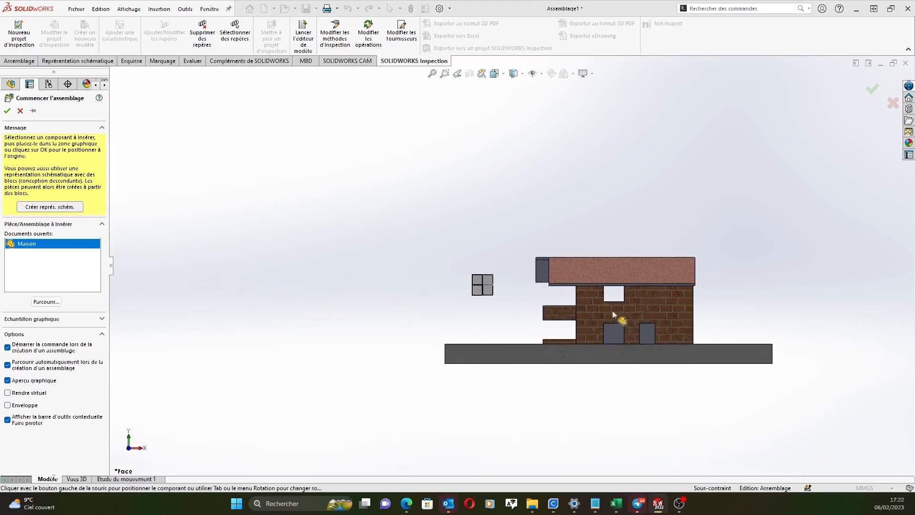
left_click(608, 290)
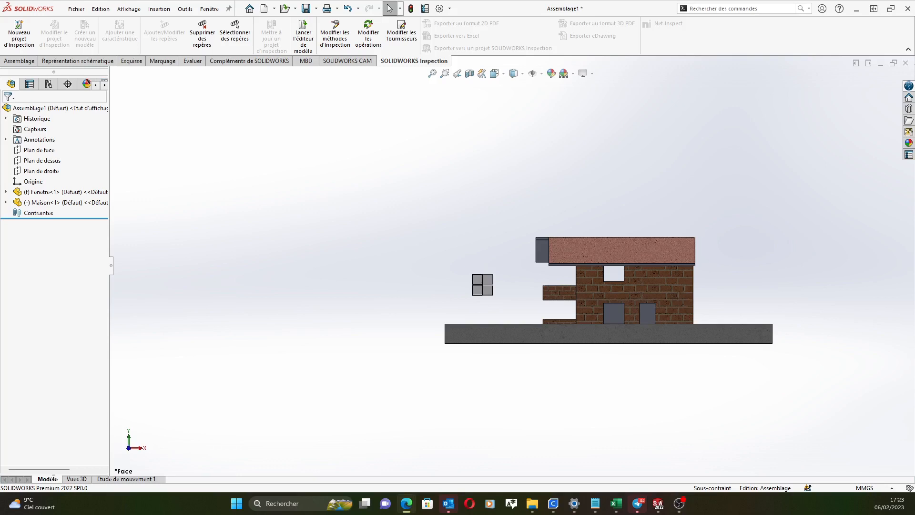
Fix the Maison component in place in the assembly
scroll(511, 269, "up", 4)
scroll(507, 298, "down", 7)
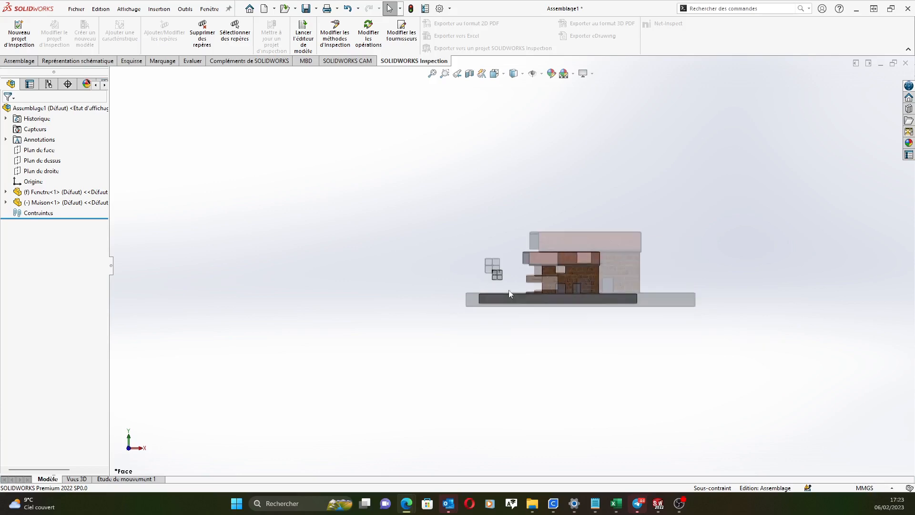
middle_click_drag(497, 212, 590, 258)
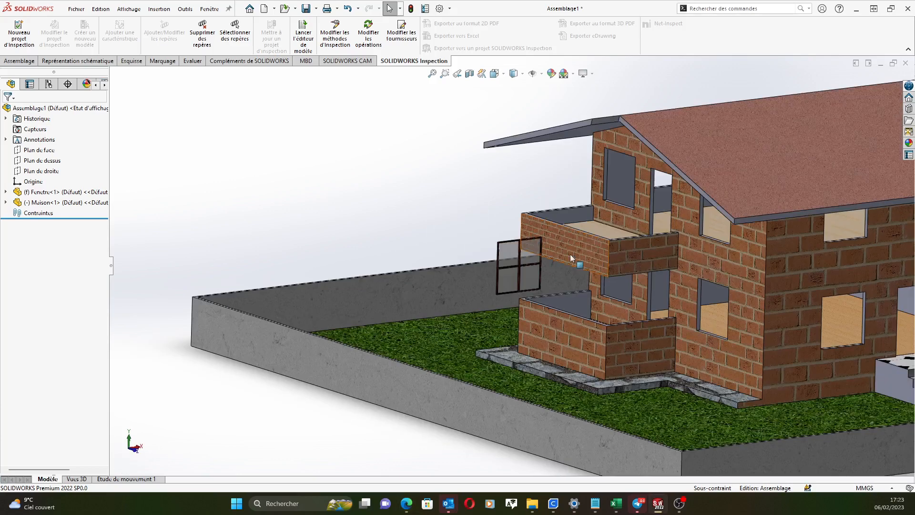
scroll(590, 258, "down", 2)
scroll(590, 256, "up", 5)
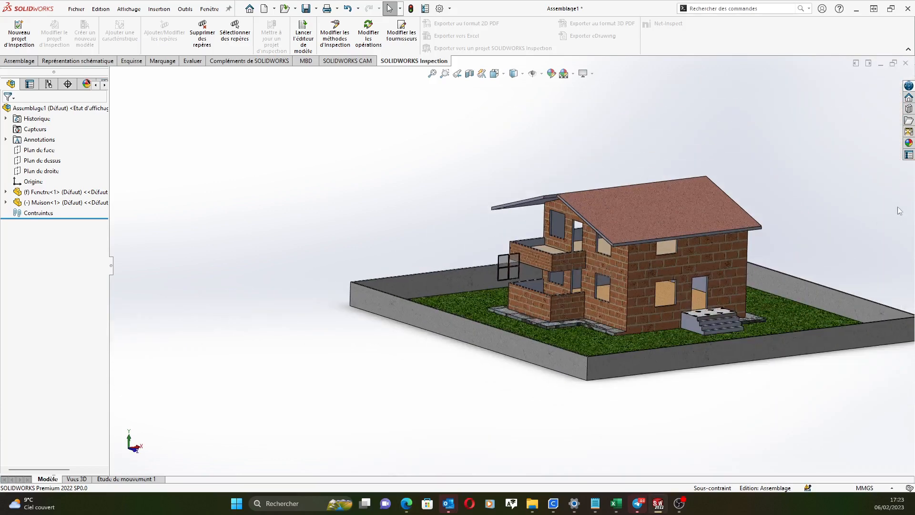
scroll(796, 207, "down", 2)
scroll(797, 206, "up", 3)
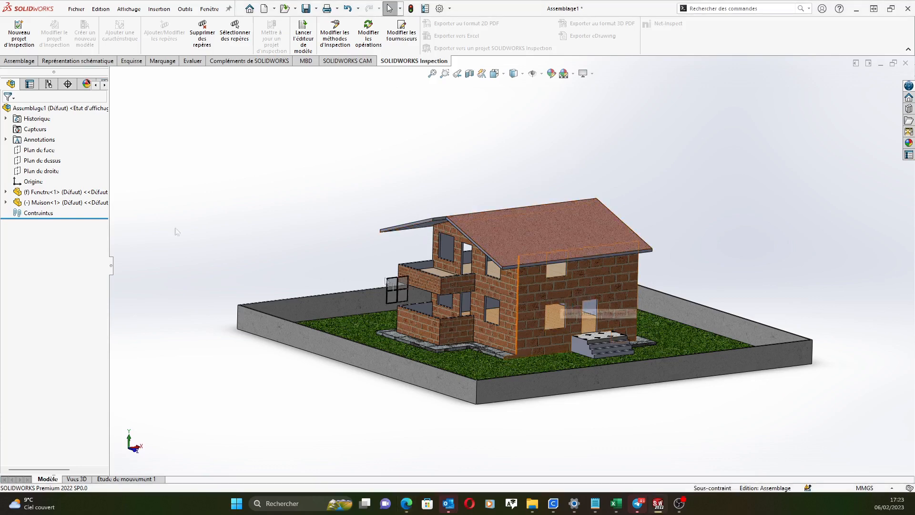
left_click(67, 202)
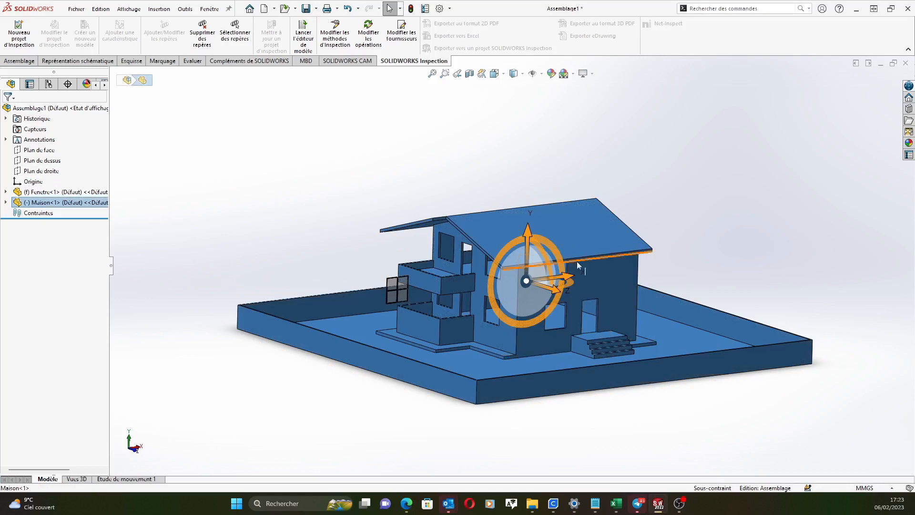
right_click(578, 265)
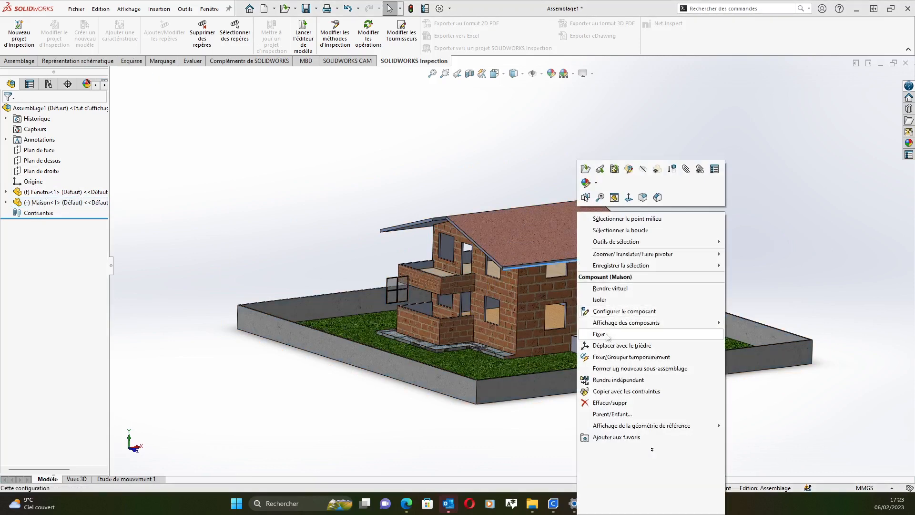
left_click(36, 205)
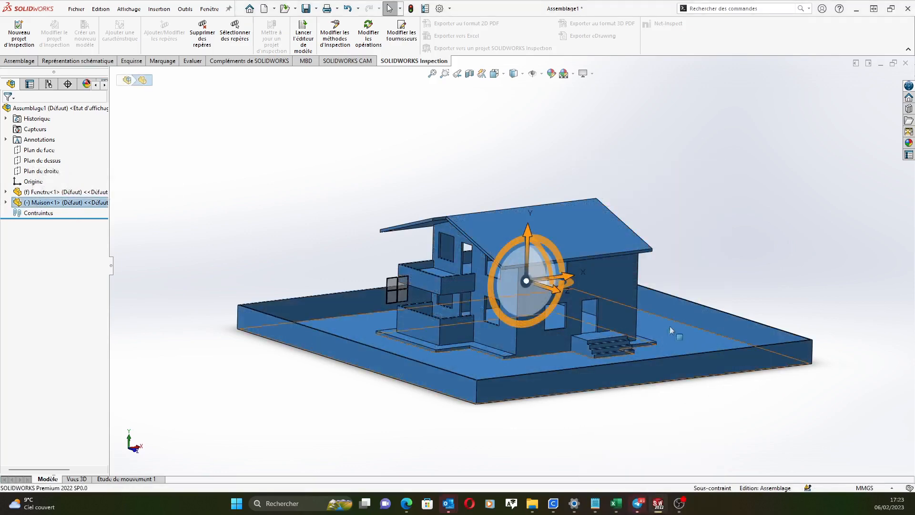
right_click(580, 331)
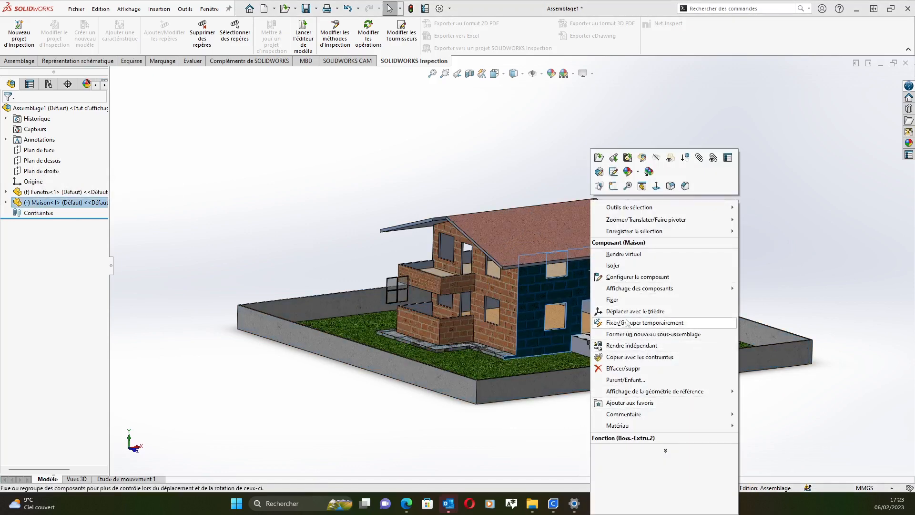
left_click(629, 300)
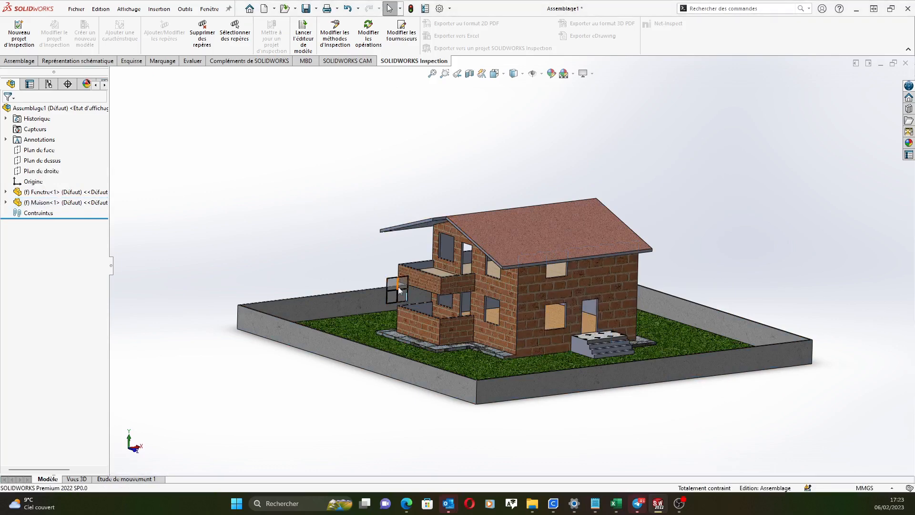
Release the fixed Fenetre component and move it up and away from the house
left_click(49, 195)
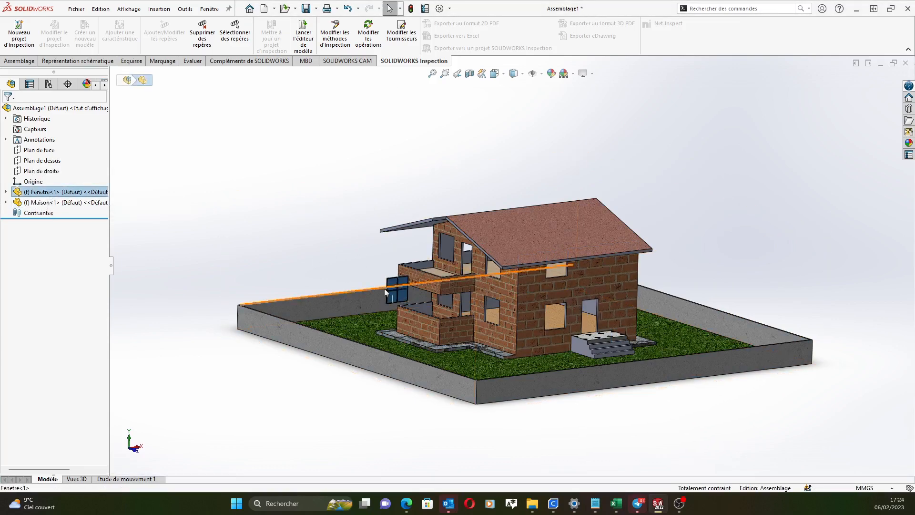
right_click(394, 286)
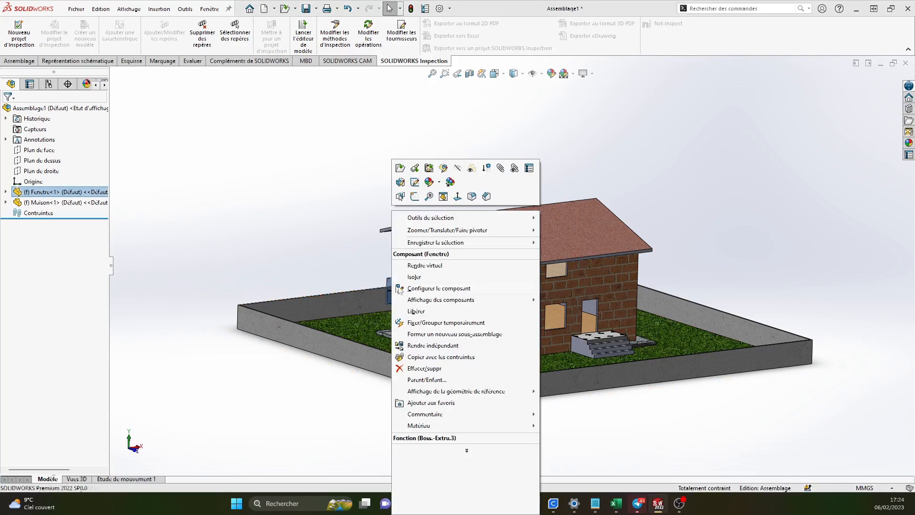
left_click(415, 311)
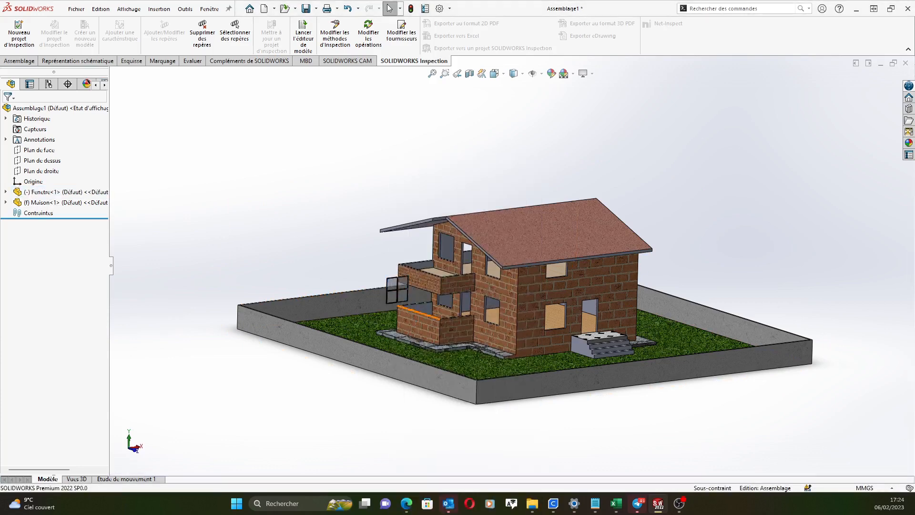
left_click_drag(394, 288, 296, 219)
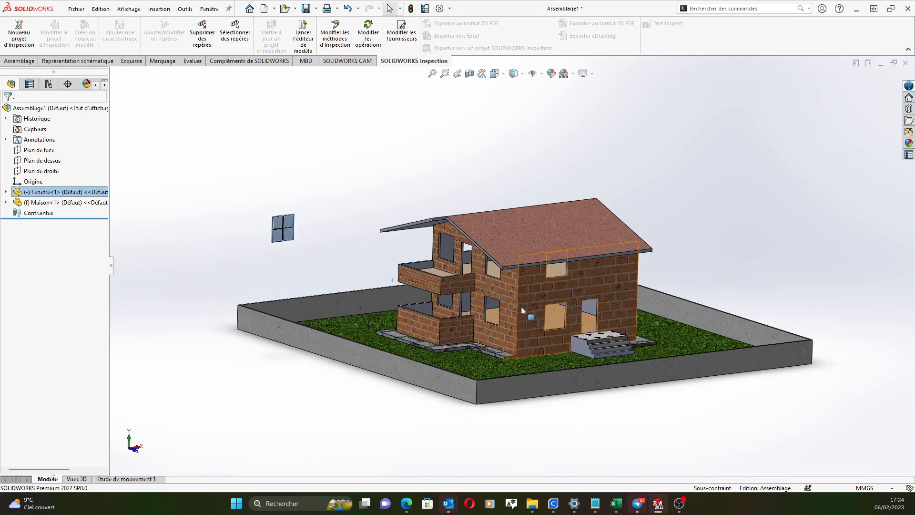
Try to move the fixed house, and open and close the view of its mates
left_click_drag(539, 290, 565, 258)
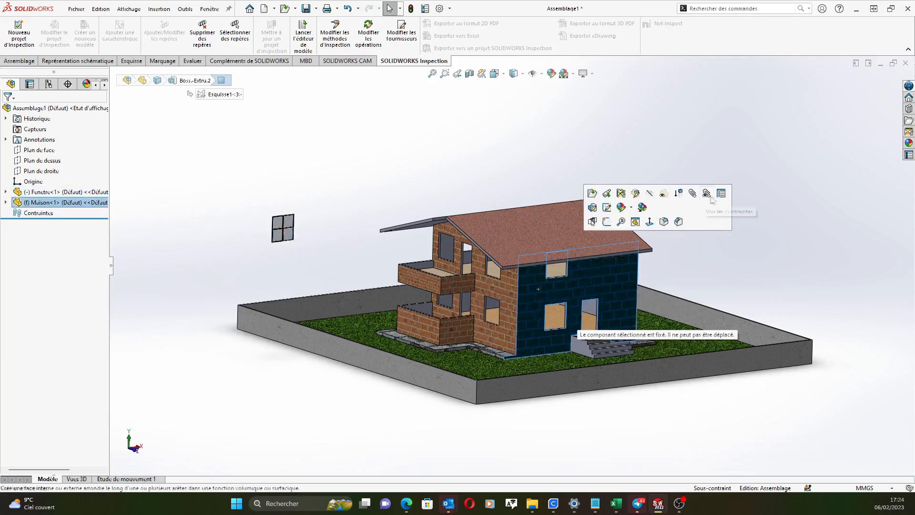
left_click(714, 200)
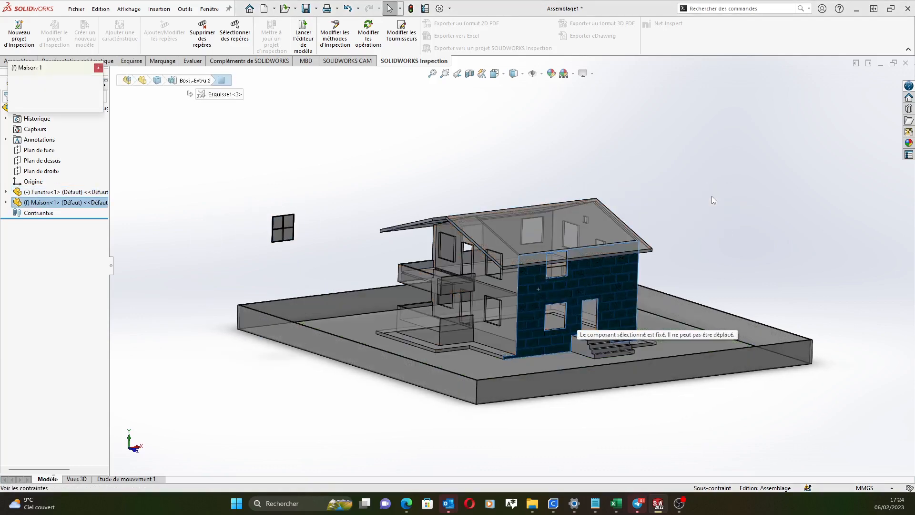
right_click(558, 223)
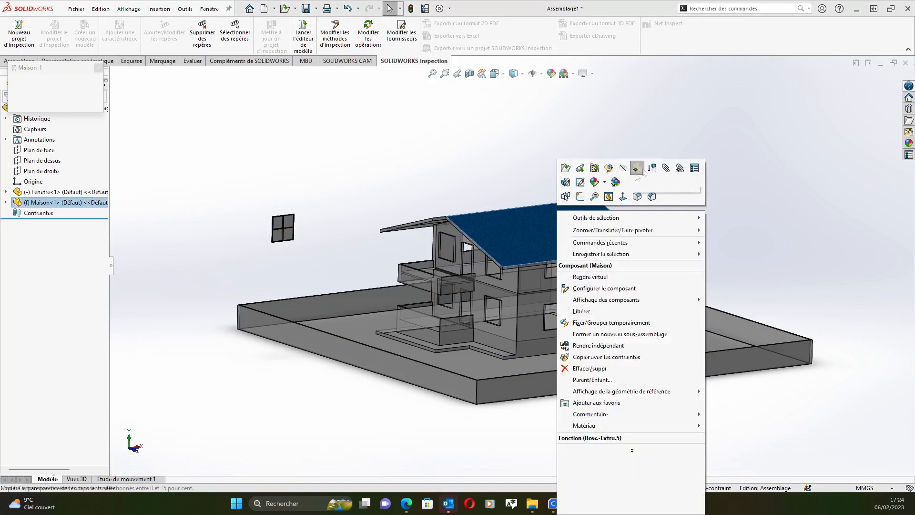
left_click(636, 167)
middle_click_drag(583, 279, 507, 224)
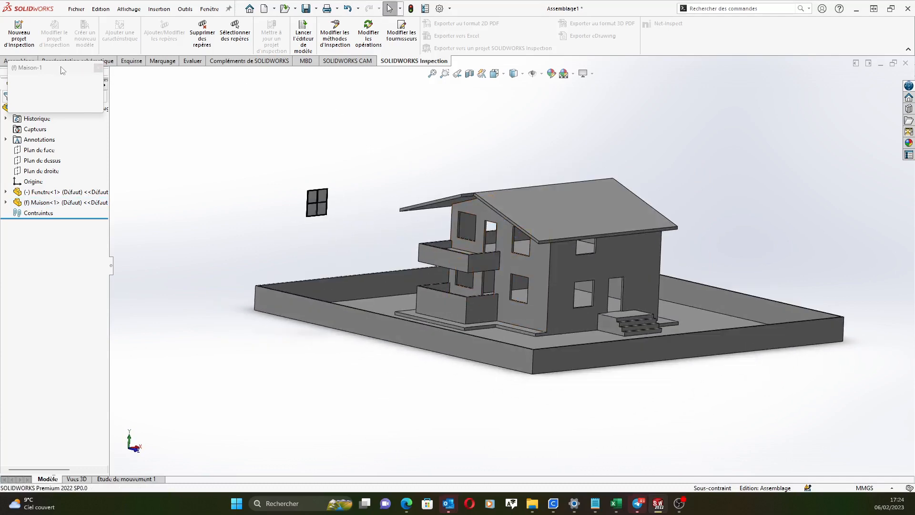
left_click_drag(61, 67, 195, 101)
left_click(232, 102)
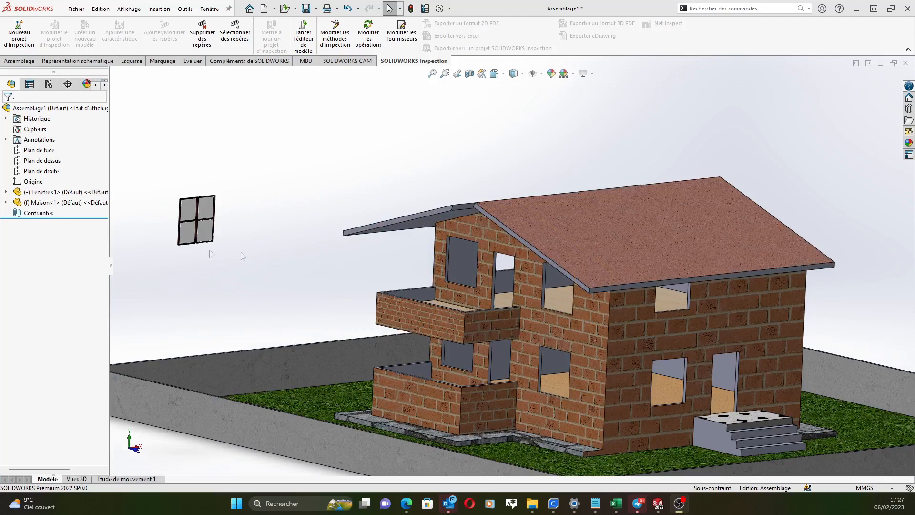
Make two copies of the window component and space them apart beside the original without adding a mate
left_click_drag(190, 211, 212, 212)
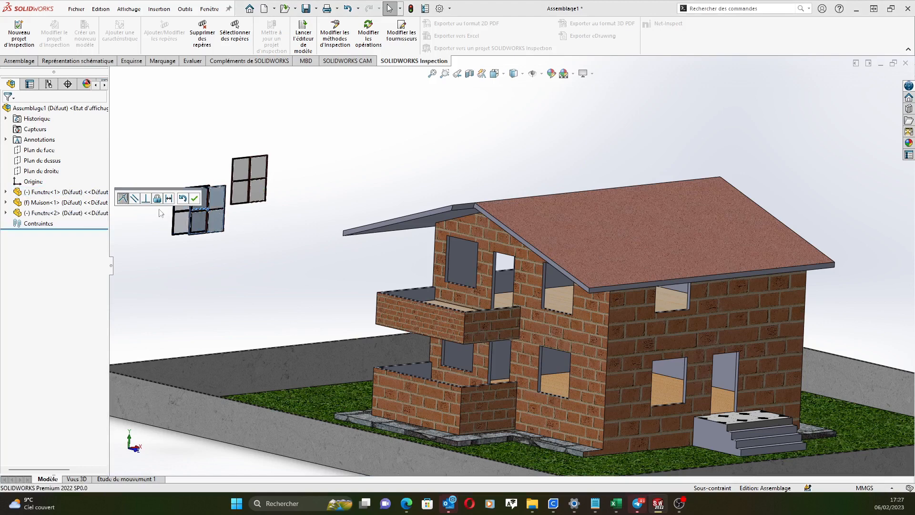
left_click(183, 199)
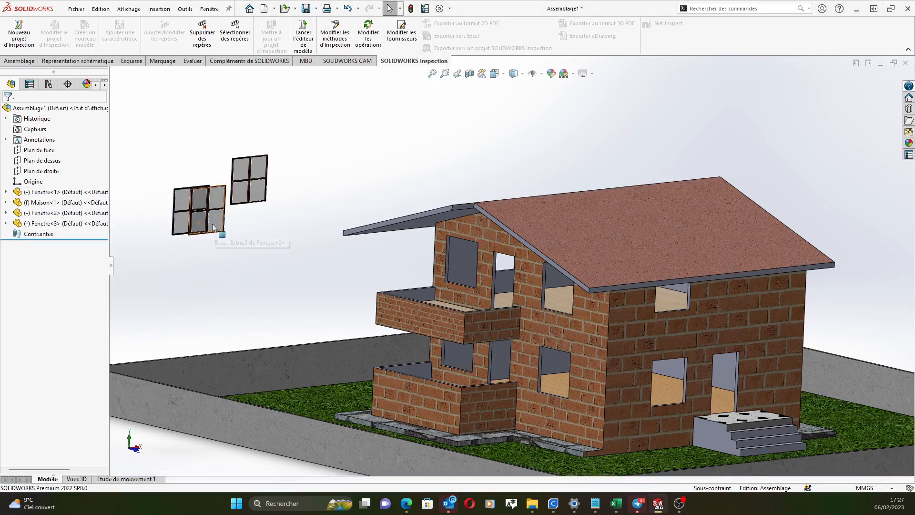
left_click_drag(218, 228, 260, 259)
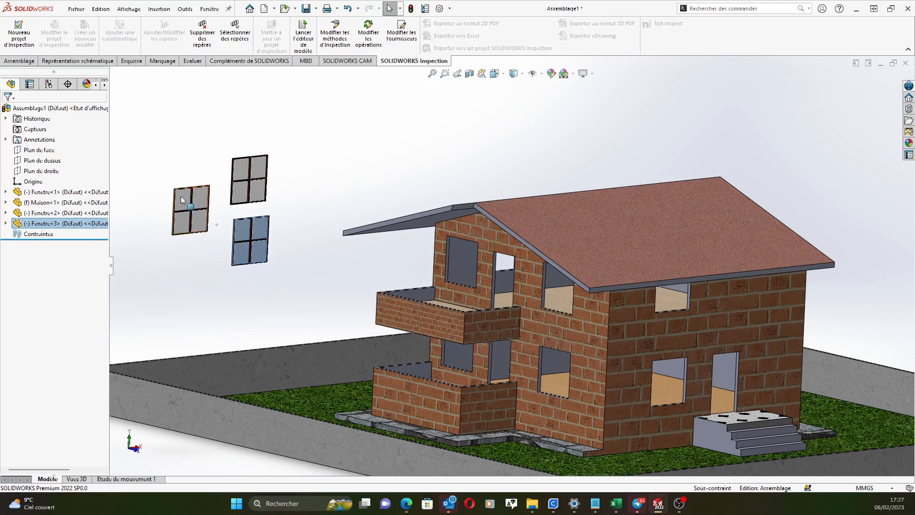
key("Escape")
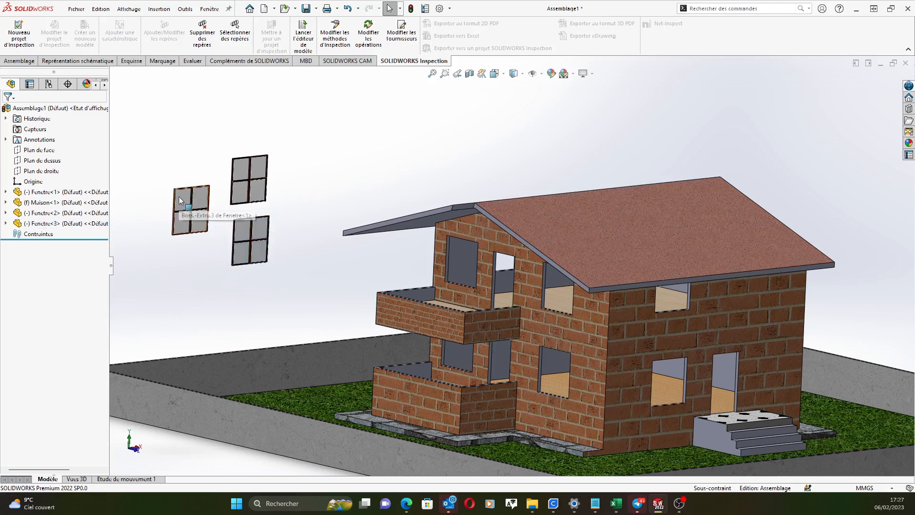
Make three more copies of the original window, placed above it, below it and to its upper right
left_click(180, 201)
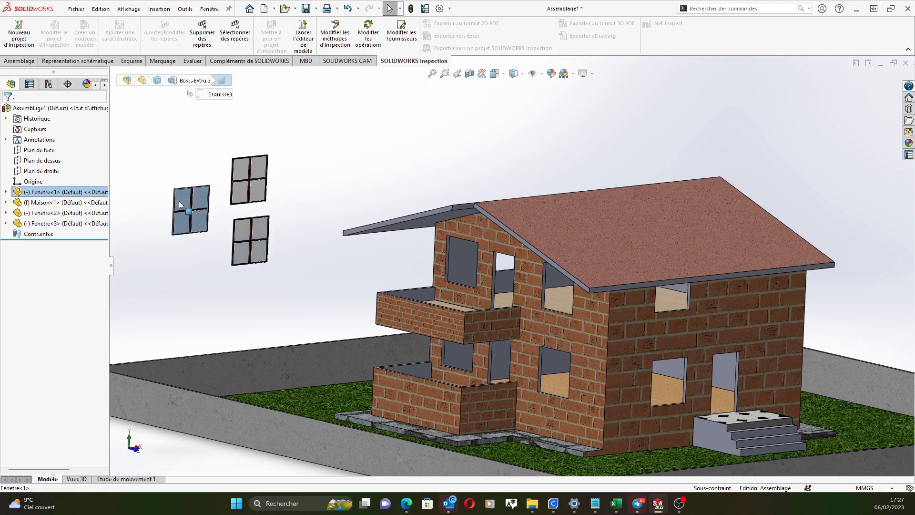
left_click_drag(180, 197, 176, 143, "ctrl")
left_click_drag(181, 197, 166, 261, "ctrl")
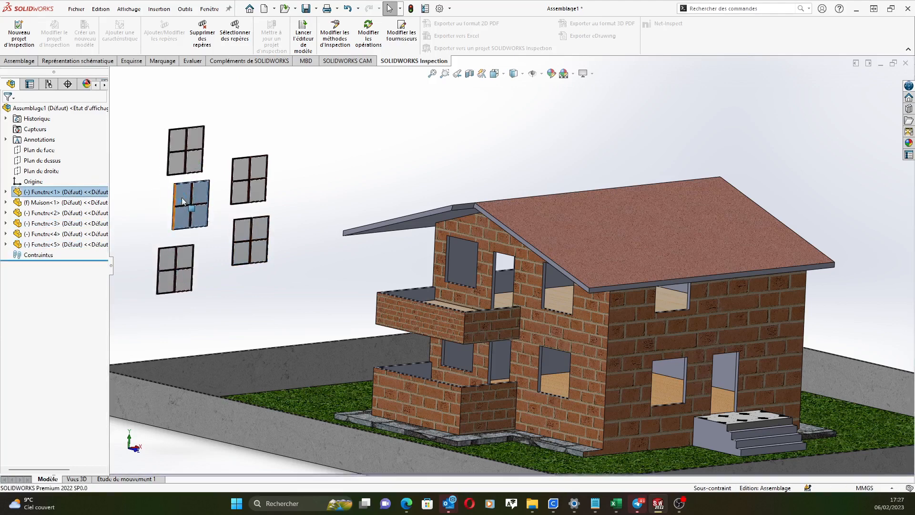
left_click_drag(180, 198, 276, 127, "ctrl")
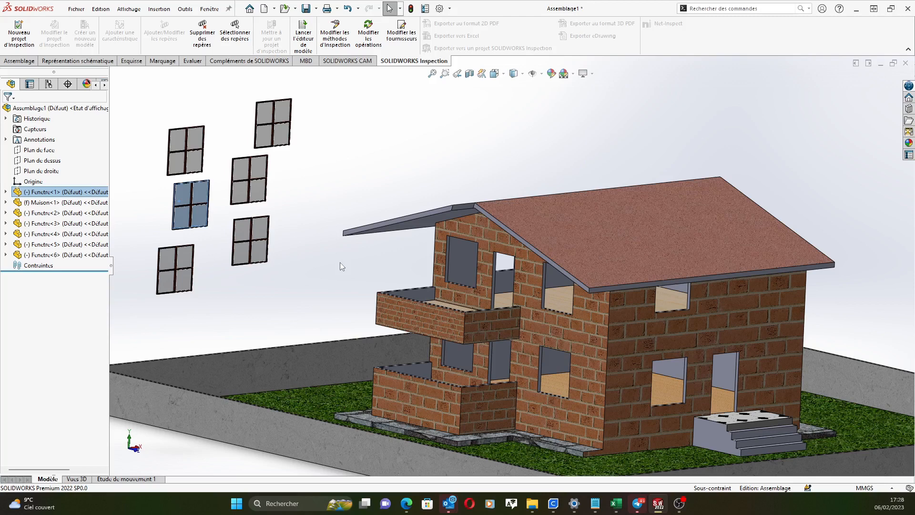
Move window copy Fenetre<2> down toward the house, and relocate it to clear space above the garden wall
left_click_drag(244, 190, 329, 346)
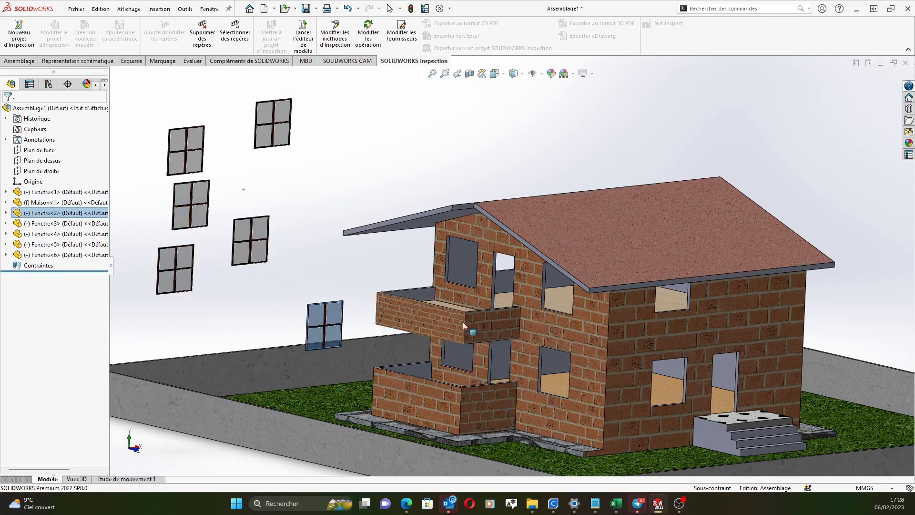
scroll(449, 344, "up", 4)
middle_click_drag(405, 305, 444, 289)
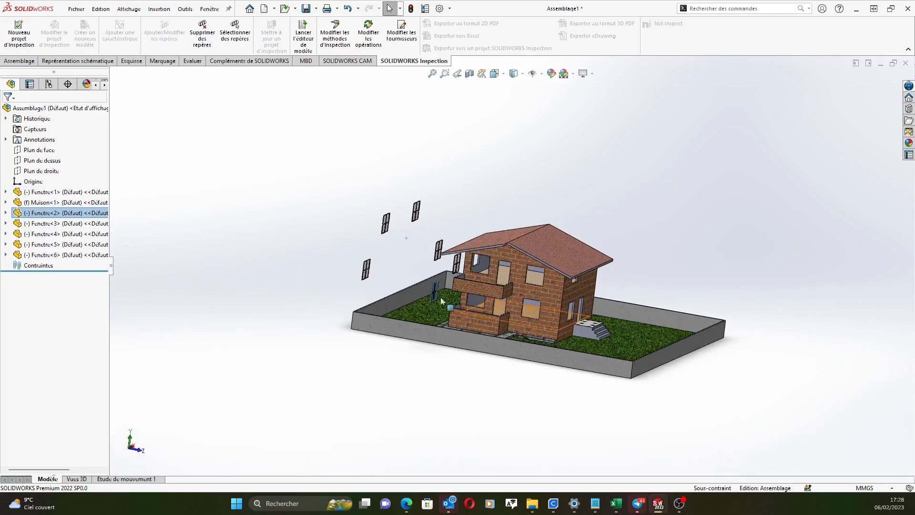
left_click(430, 295)
scroll(459, 288, "down", 3)
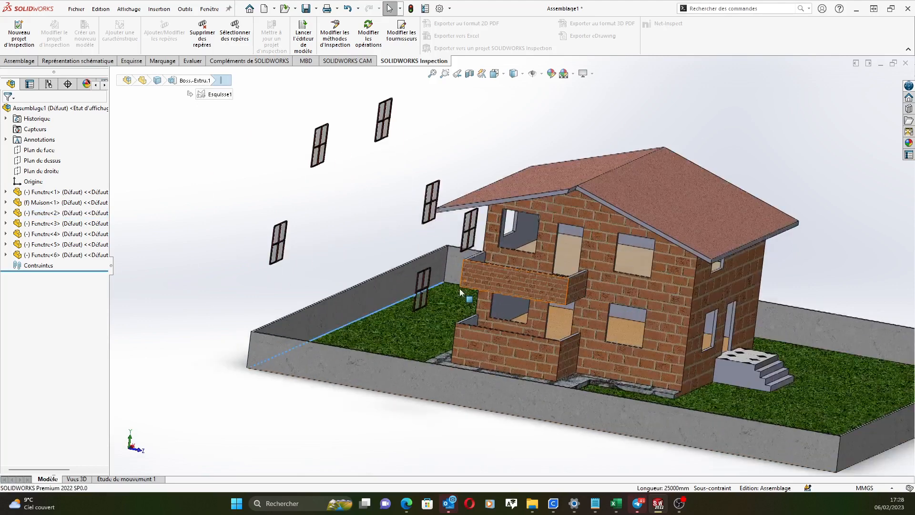
left_click(426, 283)
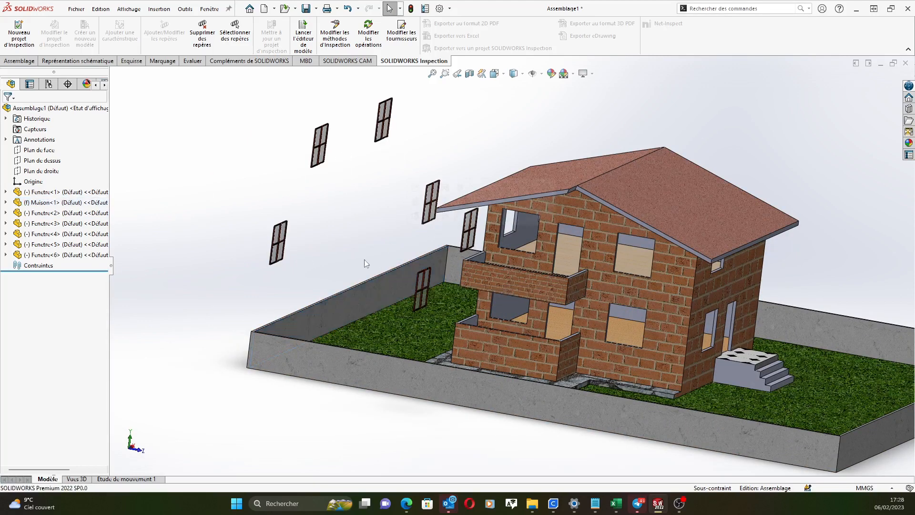
scroll(467, 279, "up", 3)
scroll(467, 279, "down", 5)
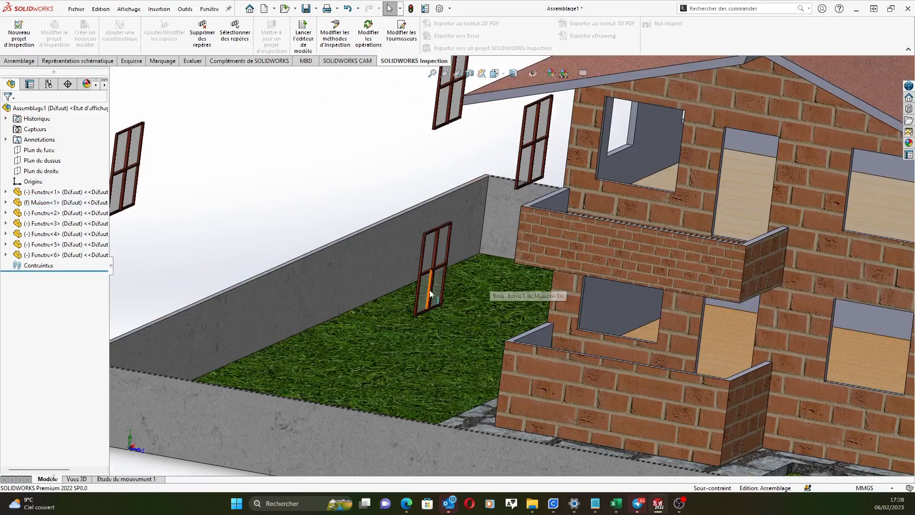
left_click_drag(427, 277, 299, 170)
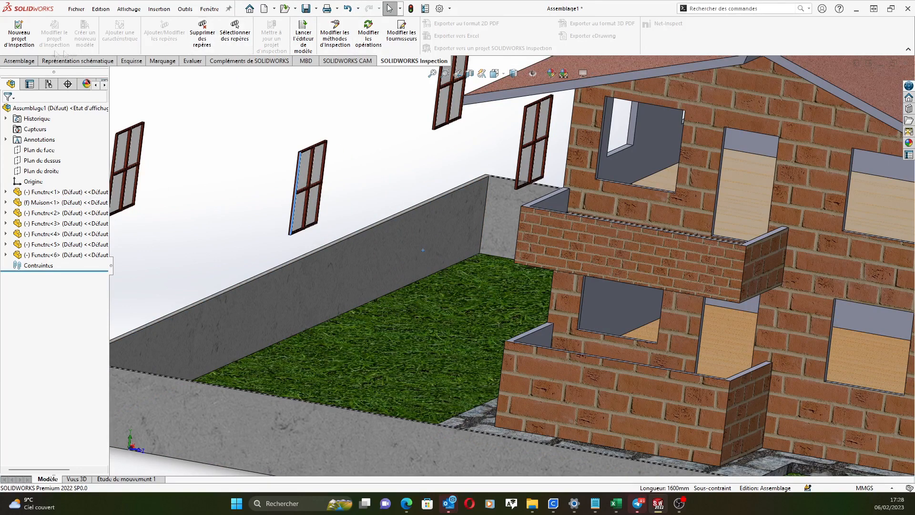
Rotate window copy Fenetre<2> freely until it roughly faces the same way as the balcony-side wall
left_click(19, 61)
left_click(224, 49)
left_click(252, 76)
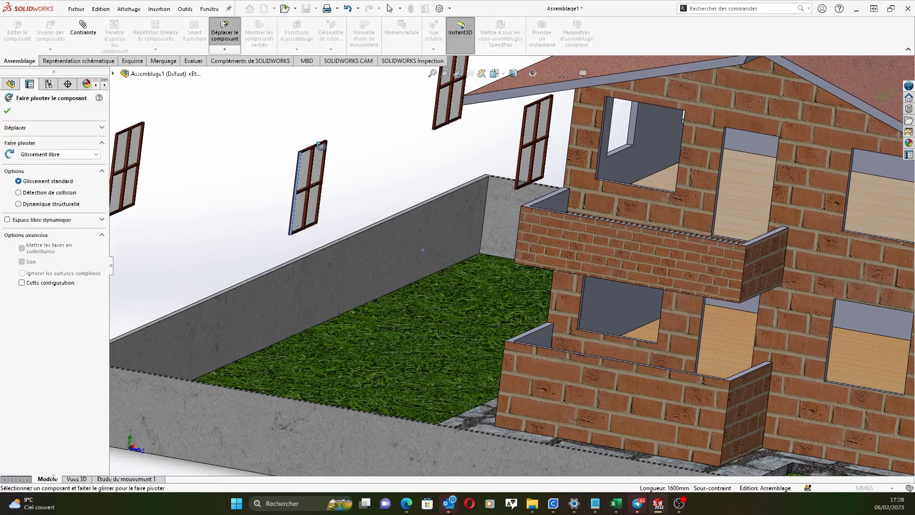
mouse_move(295, 148)
left_mouse_down()
mouse_move(216, 127)
mouse_move(319, 135)
mouse_move(310, 156)
left_mouse_up()
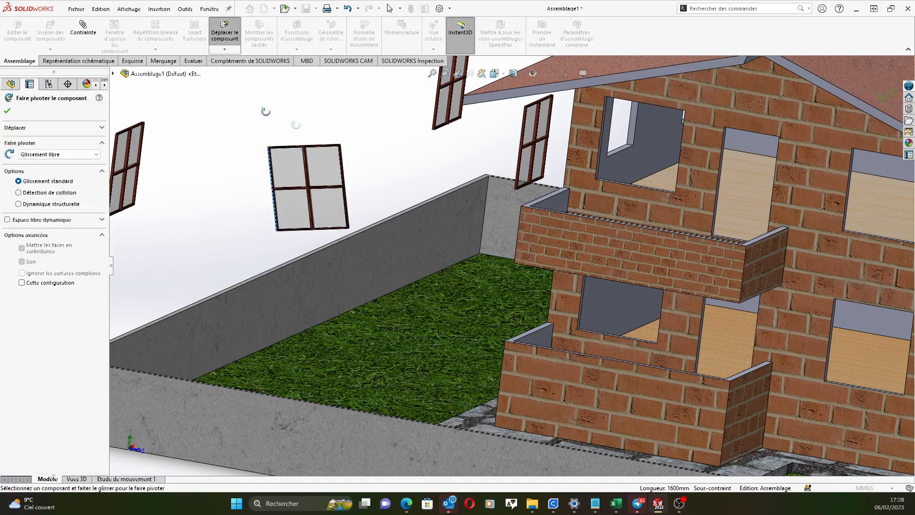
left_click(7, 112)
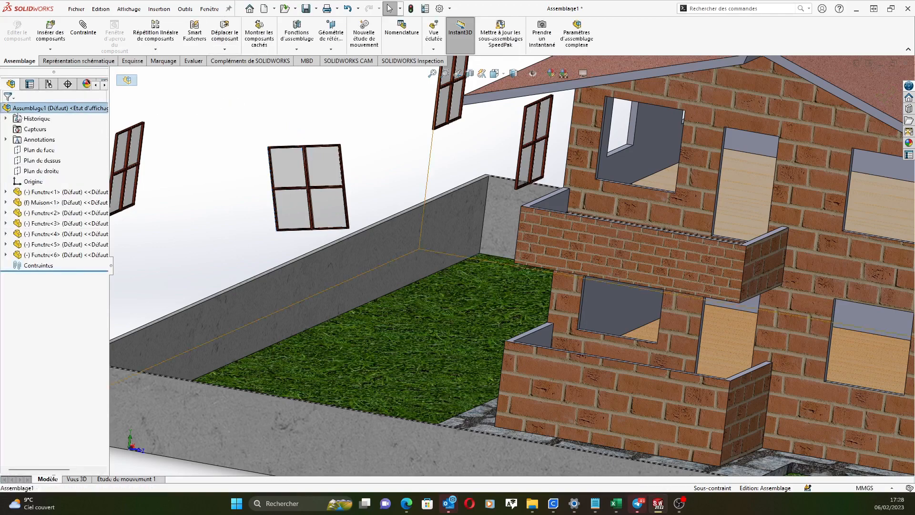
Add a coincident mate between the sill face of the upper-storey opening beside the balcony and the bottom frame face of window Fenetre<2>
left_click(280, 167)
scroll(431, 214, "up", 4)
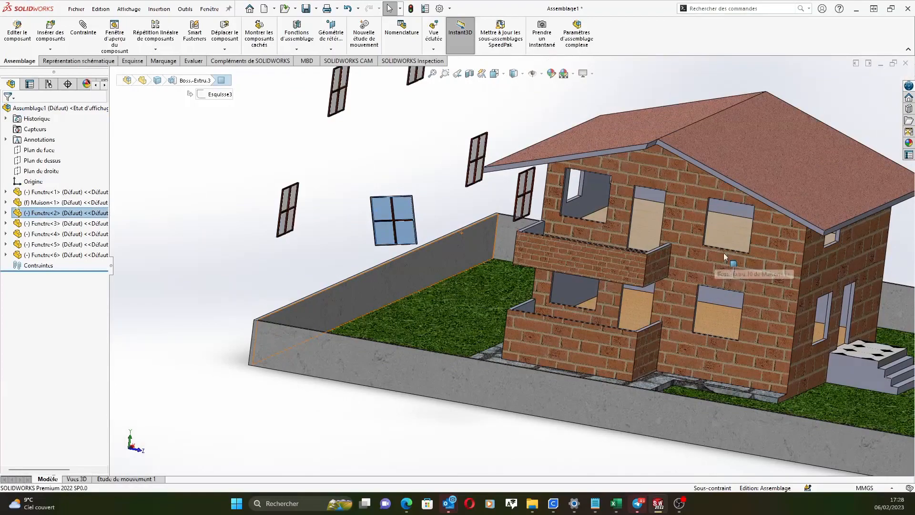
scroll(736, 247, "down", 2)
scroll(701, 251, "up", 1)
scroll(682, 250, "down", 3)
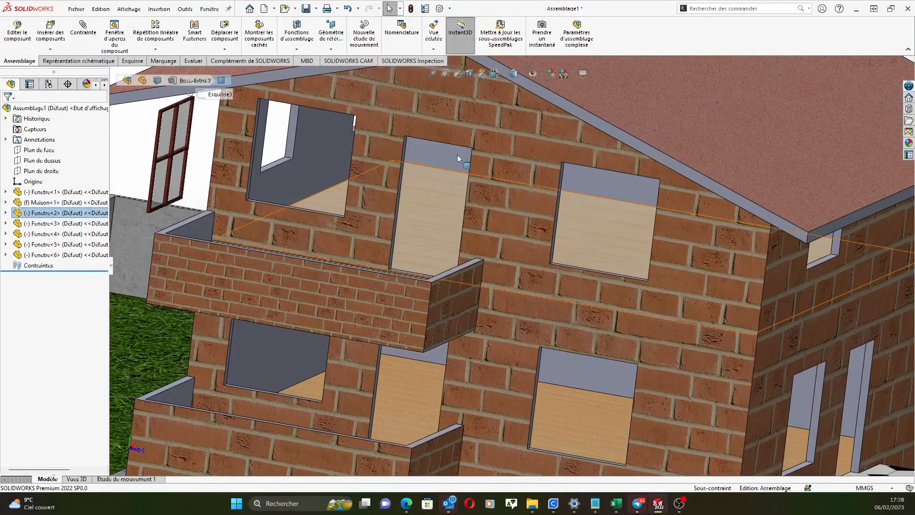
key("Escape")
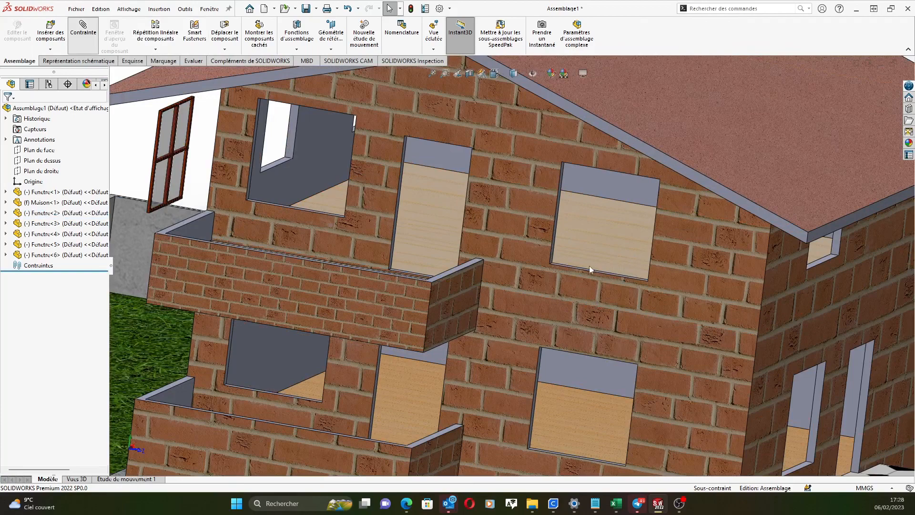
scroll(550, 233, "down", 6)
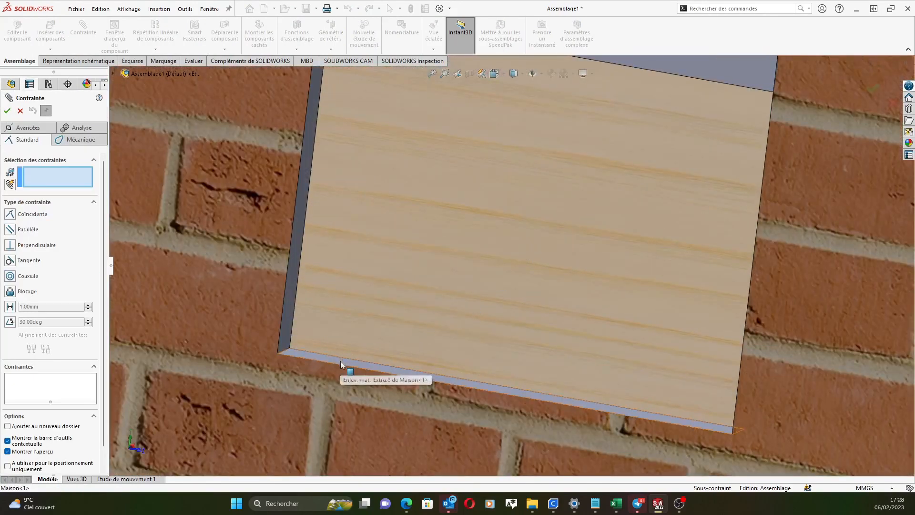
left_click(341, 361)
scroll(310, 319, "up", 8)
scroll(309, 319, "up", 4)
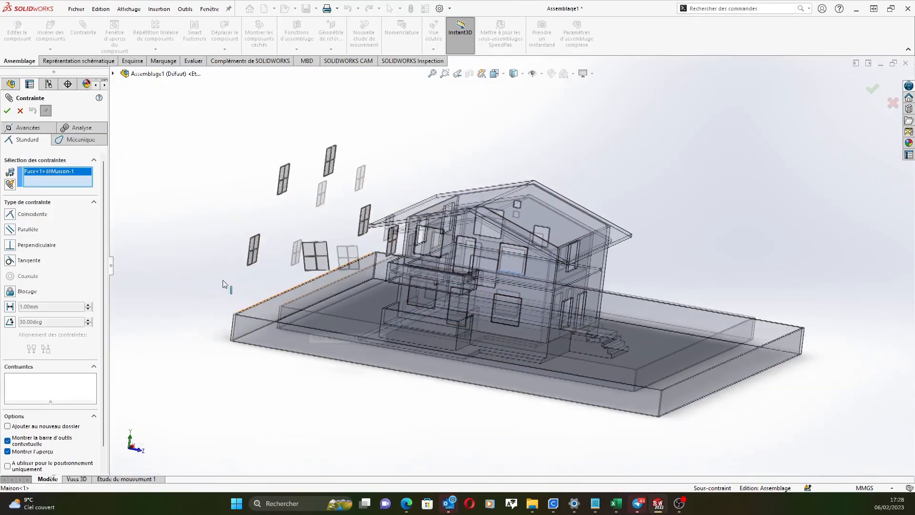
scroll(262, 281, "down", 4)
scroll(415, 255, "down", 8)
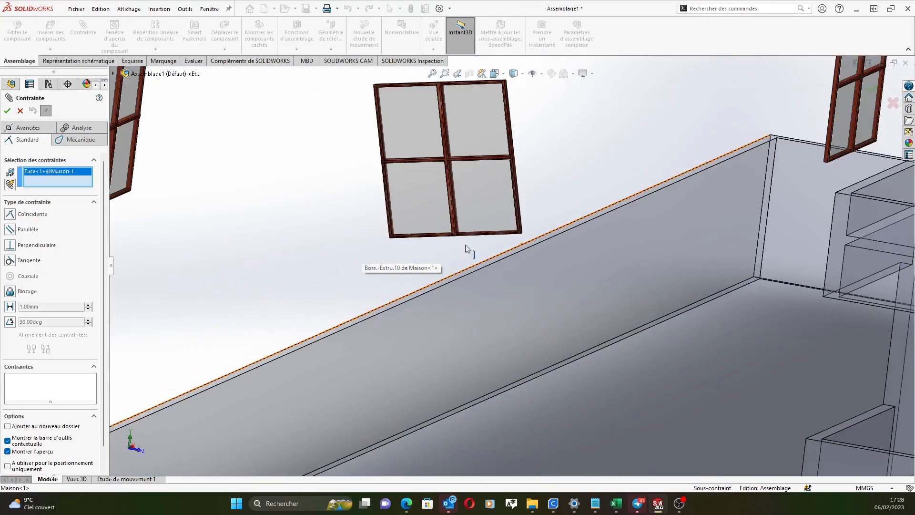
scroll(472, 164, "down", 6)
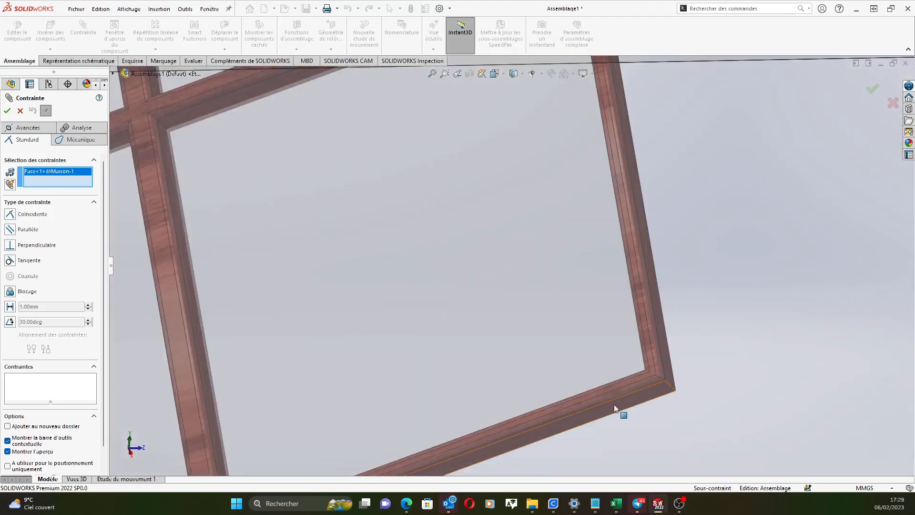
left_click(613, 404)
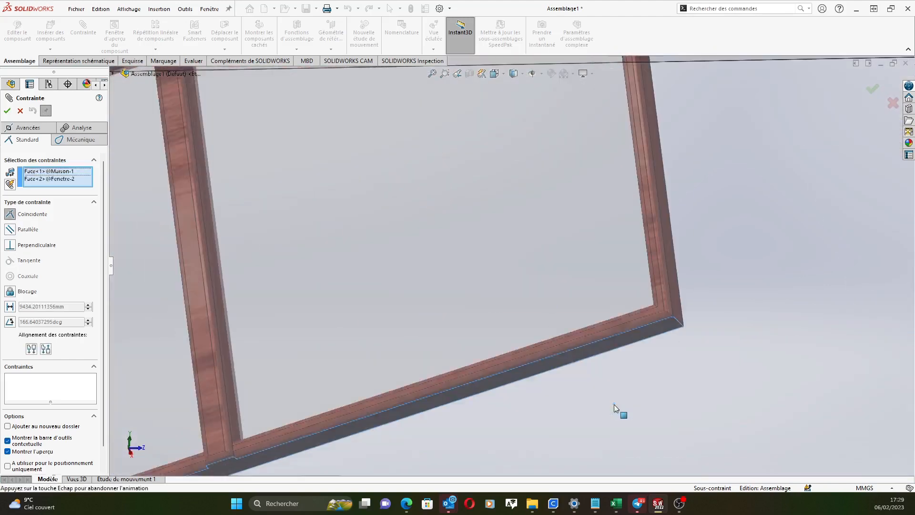
scroll(668, 312, "up", 5)
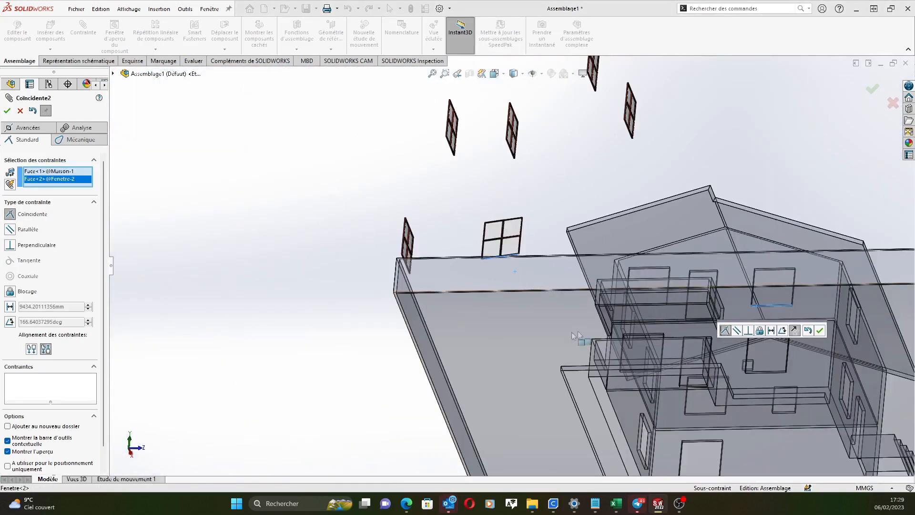
middle_click_drag(300, 314, 354, 367)
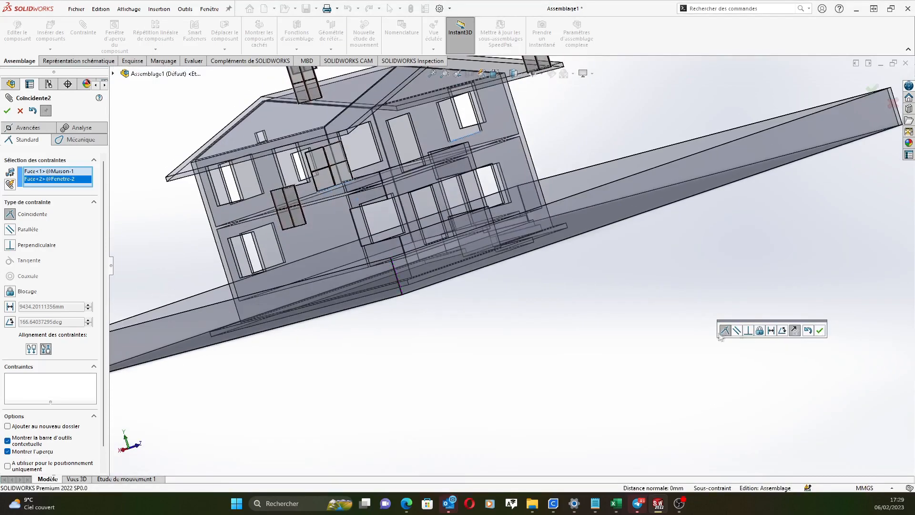
left_click(820, 331)
scroll(491, 210, "up", 3)
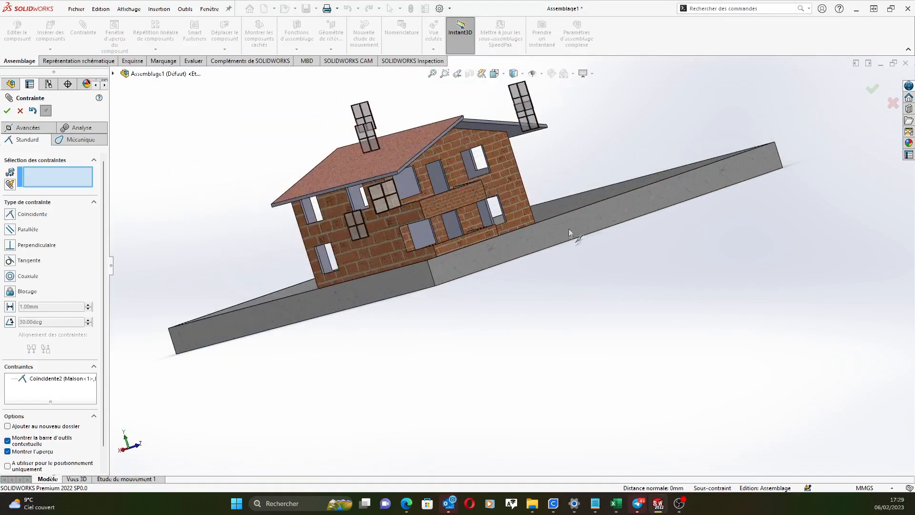
middle_click_drag(597, 185, 595, 234)
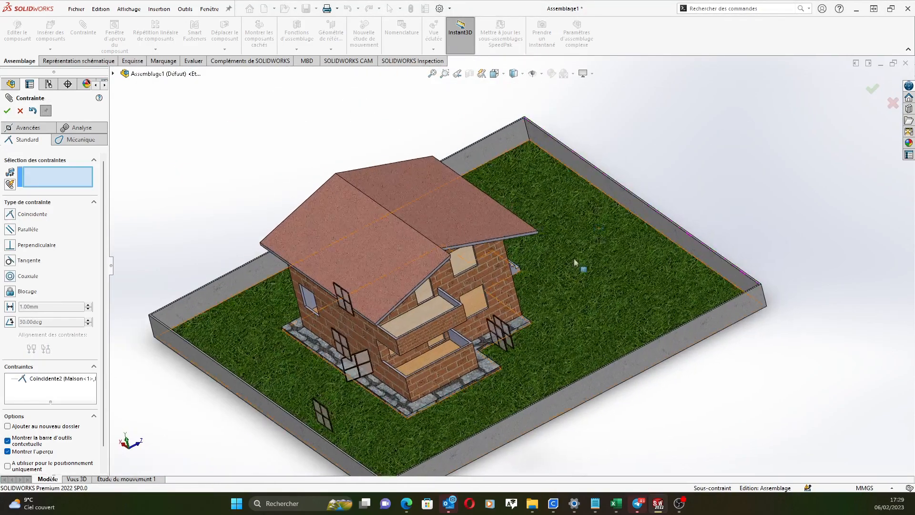
left_click(7, 110)
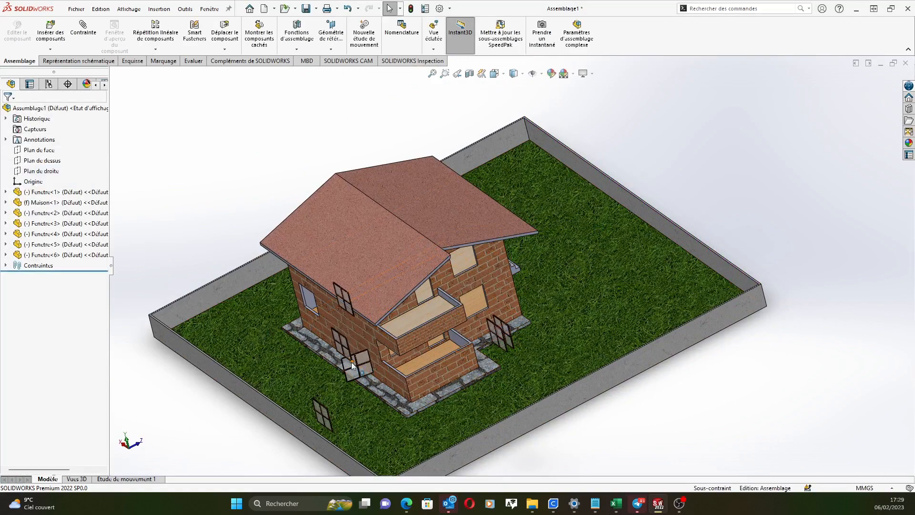
Move the mated window from beside the side wall around to the front of the balcony-side wall
scroll(345, 373, "up", 5)
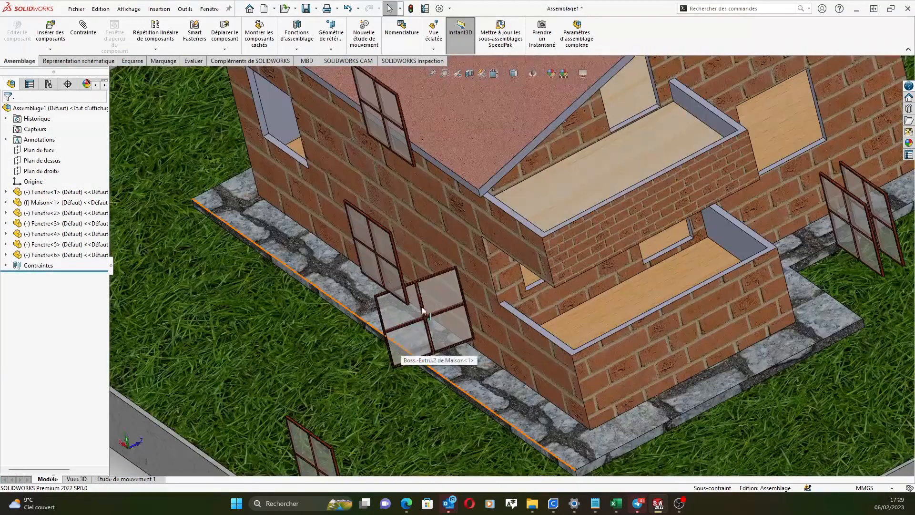
left_click(501, 289)
left_click_drag(502, 289, 833, 111)
scroll(797, 221, "up", 5)
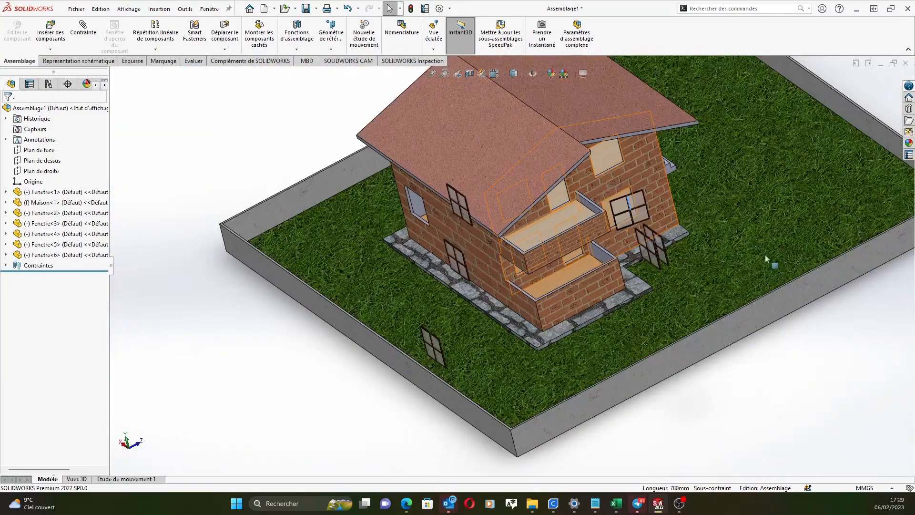
scroll(737, 259, "down", 3)
scroll(664, 188, "up", 5)
scroll(664, 205, "down", 1)
scroll(677, 167, "up", 2)
scroll(676, 168, "down", 1)
scroll(667, 174, "up", 5)
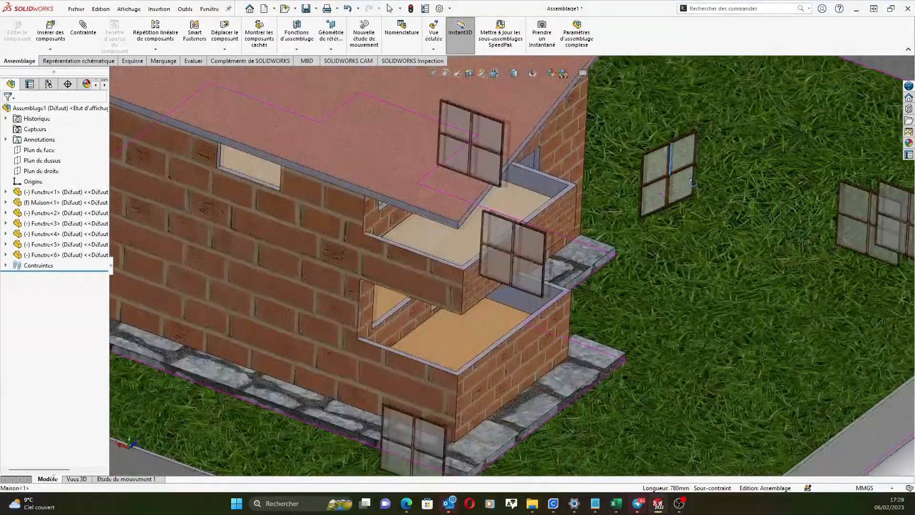
scroll(660, 174, "up", 1)
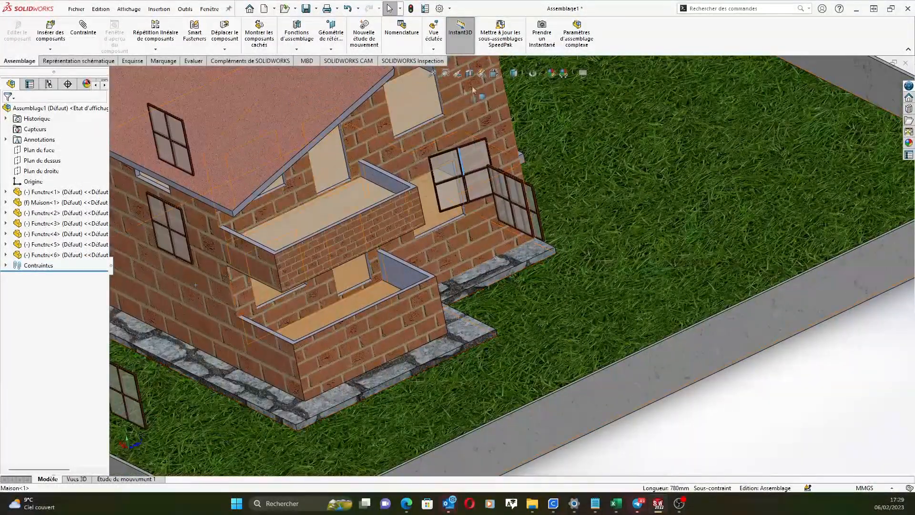
Move the mated window closer to the upper-storey opening beside the balcony
left_click(464, 157)
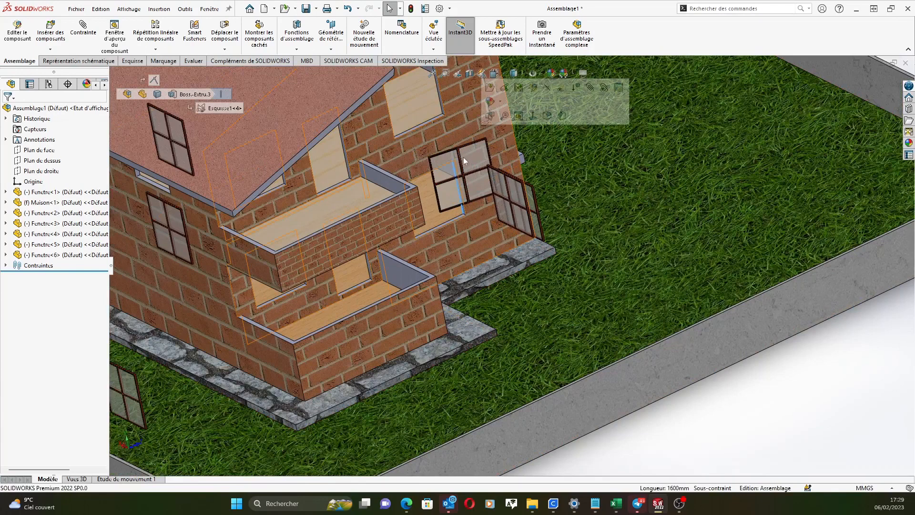
left_click_drag(461, 157, 463, 86)
scroll(465, 86, "down", 4)
scroll(483, 152, "up", 1)
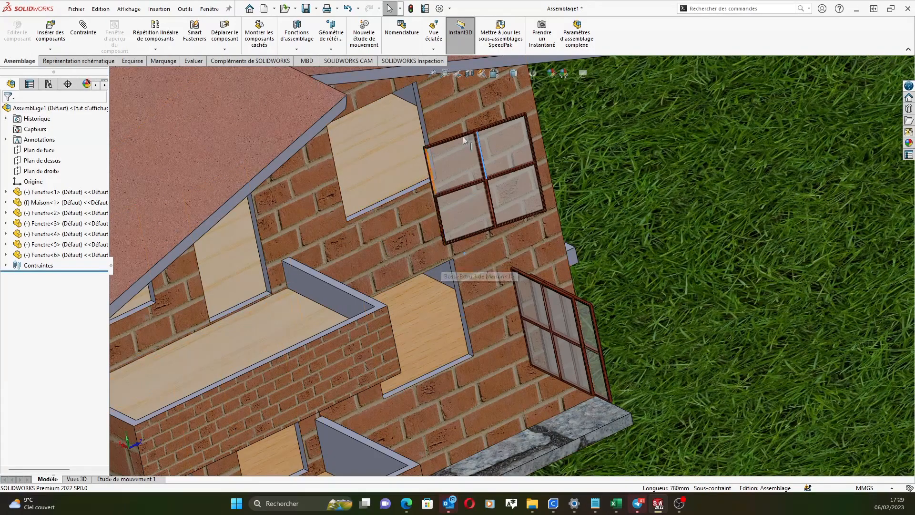
scroll(485, 142, "up", 2)
scroll(486, 142, "up", 5)
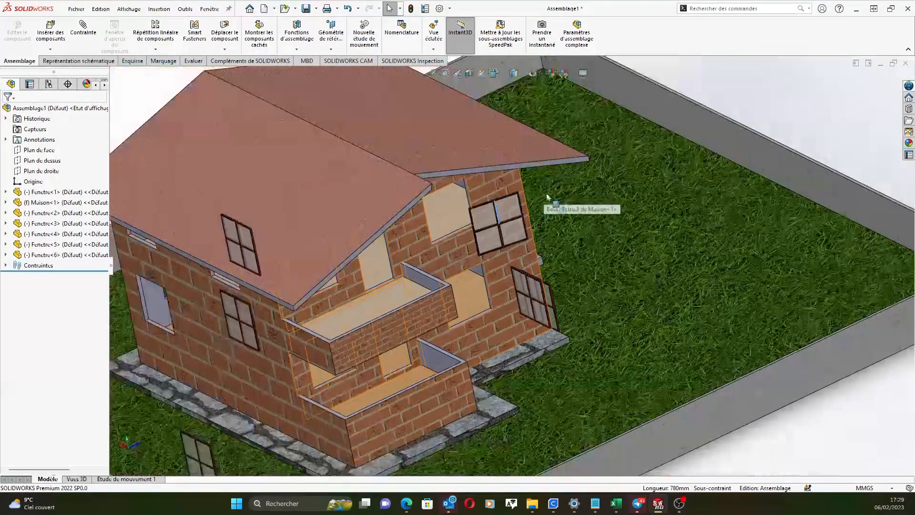
Try a coincident mate between the window's middle bar edge and the left vertical edge of the upper-storey opening
middle_click_drag(558, 229, 428, 101)
scroll(268, 205, "down", 5)
middle_click_drag(285, 241, 320, 224)
scroll(320, 224, "down", 5)
scroll(321, 224, "down", 3)
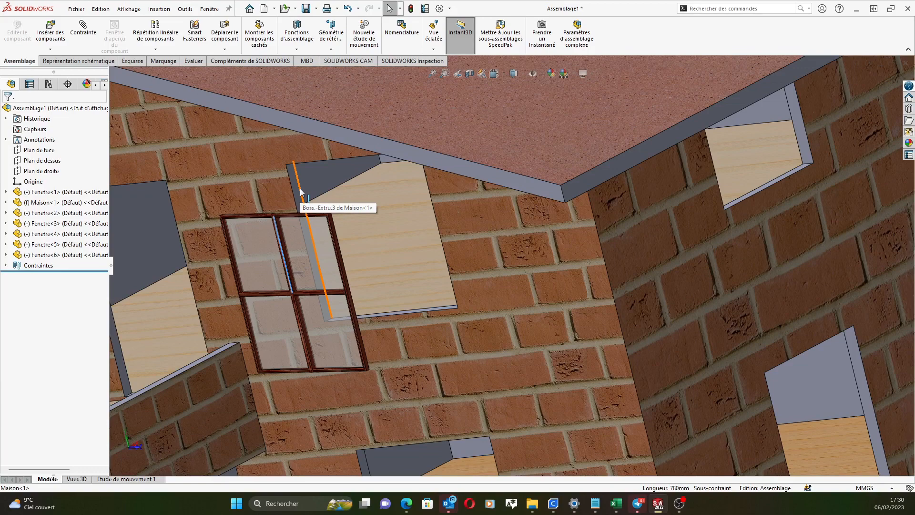
left_click(95, 30)
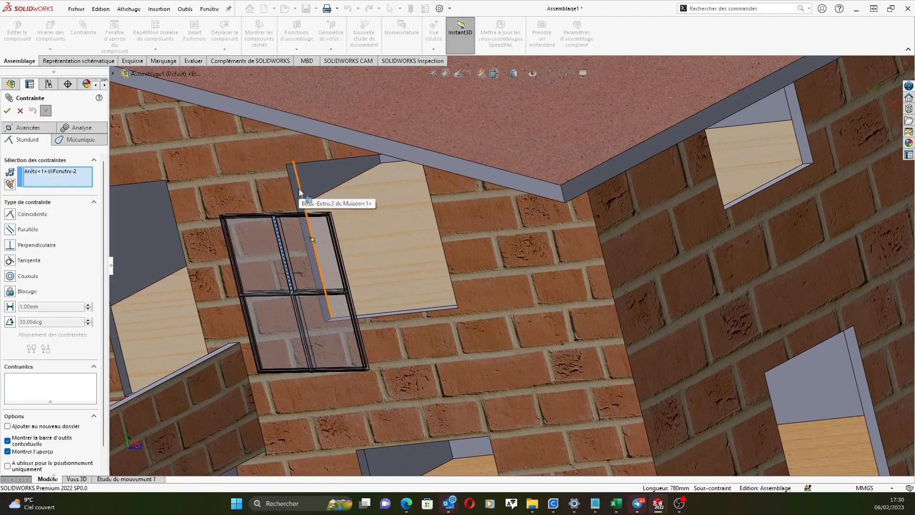
left_click(299, 191)
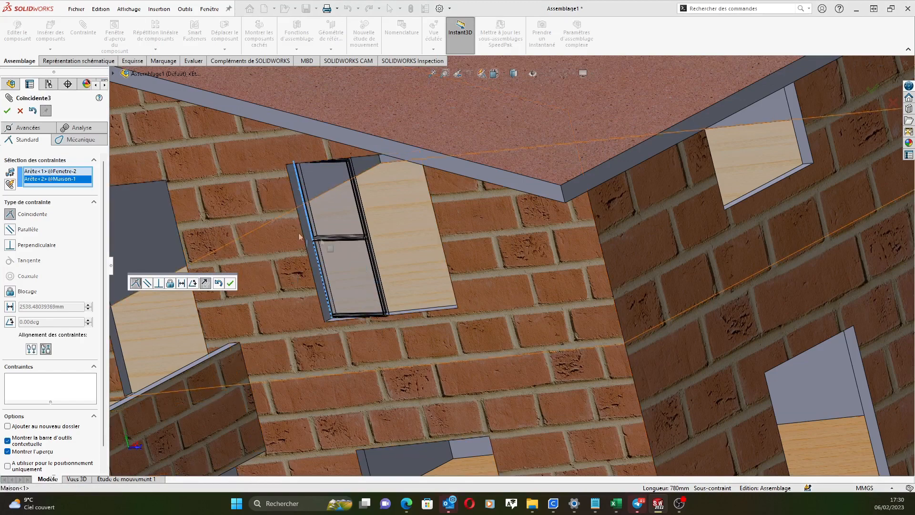
Replace the middle bar edge with Fenetre<2>'s outer vertical frame edge and apply the coincident mate to the opening's left vertical edge
scroll(258, 246, "down", 3)
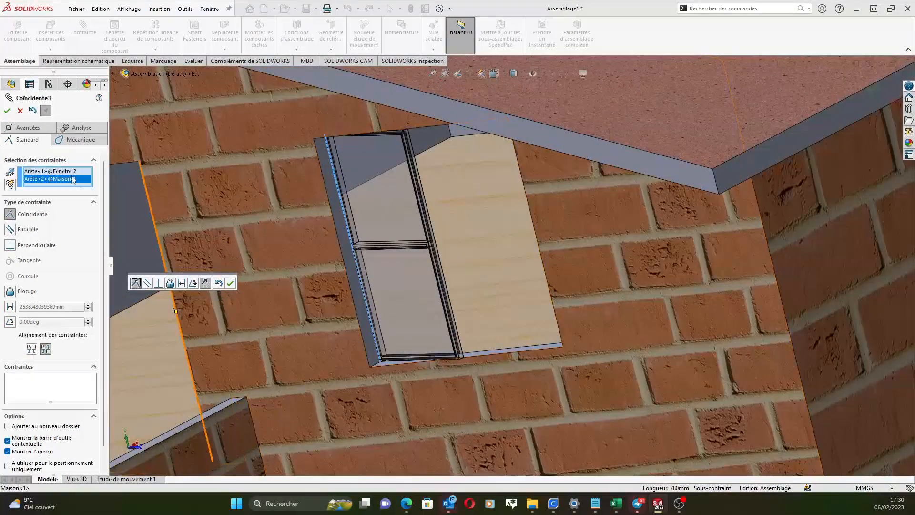
left_click(58, 172)
key("Delete")
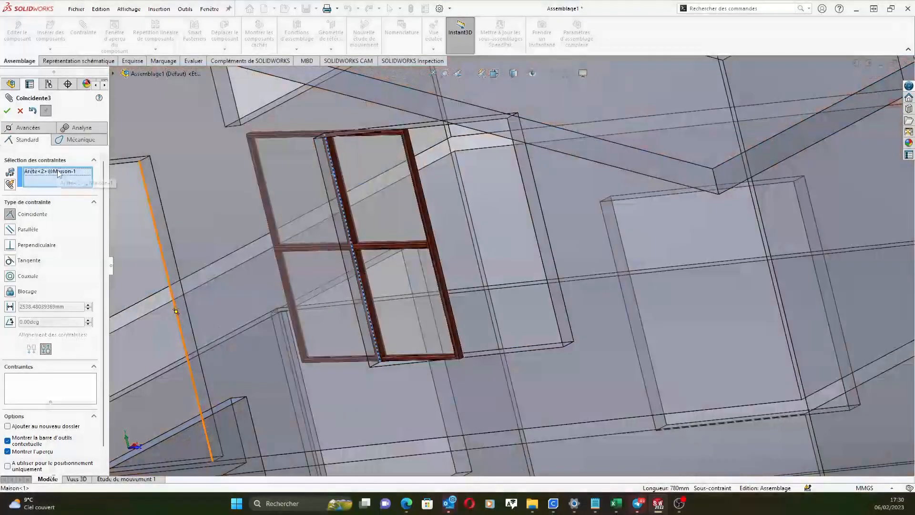
middle_click_drag(218, 189, 367, 218)
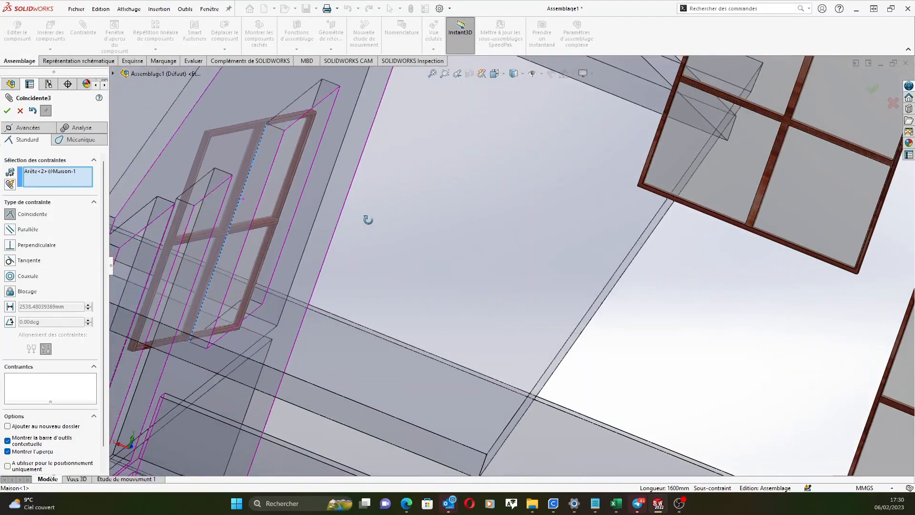
left_click(197, 157)
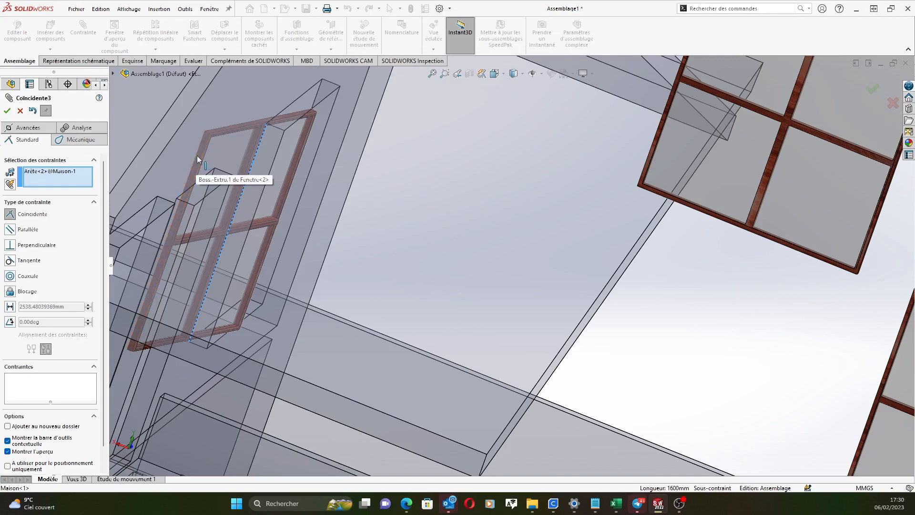
scroll(384, 262, "up", 2)
scroll(384, 263, "up", 2)
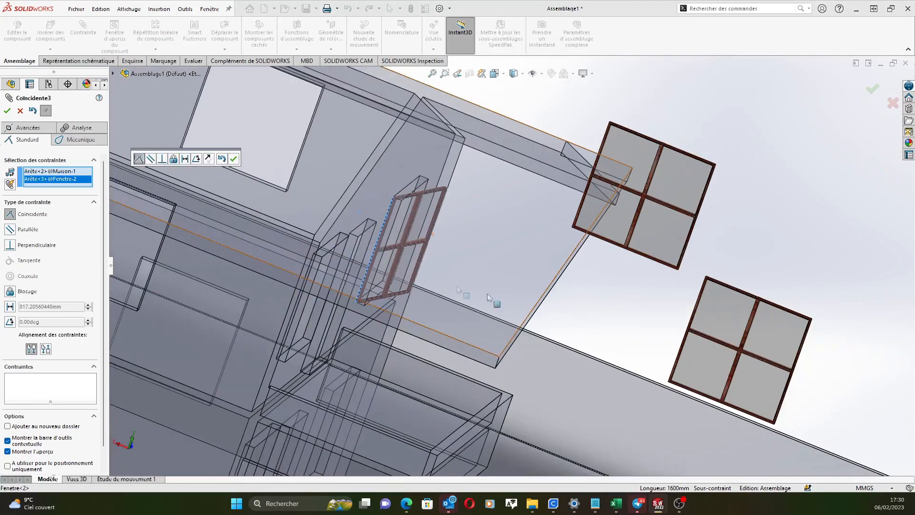
left_click(233, 159)
Examine how the mated window sits in the upper-storey opening beside the balcony, and end the mate command
scroll(485, 319, "up", 5)
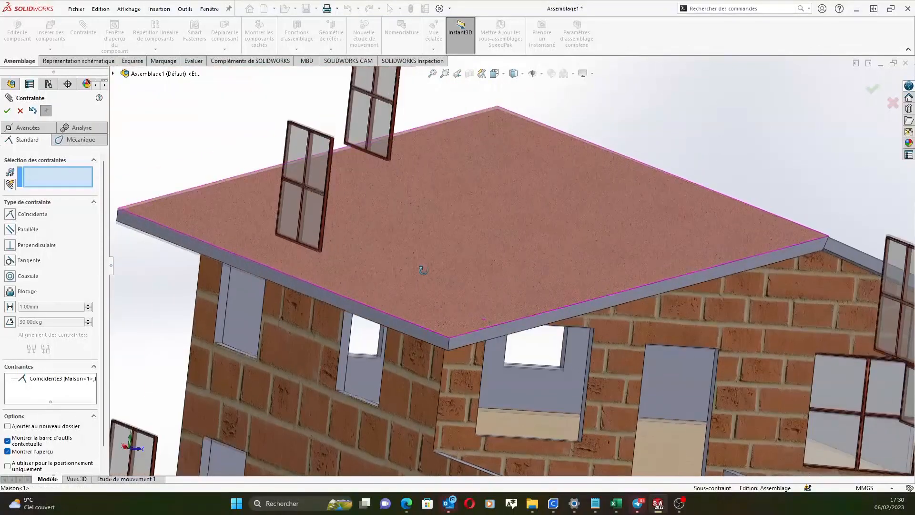
scroll(646, 410, "down", 8)
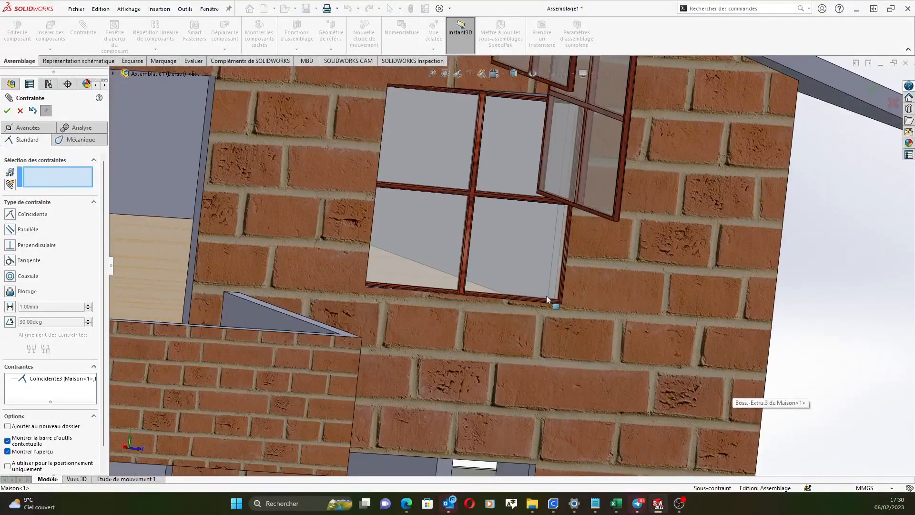
scroll(621, 298, "down", 2)
middle_click_drag(615, 300, 574, 311)
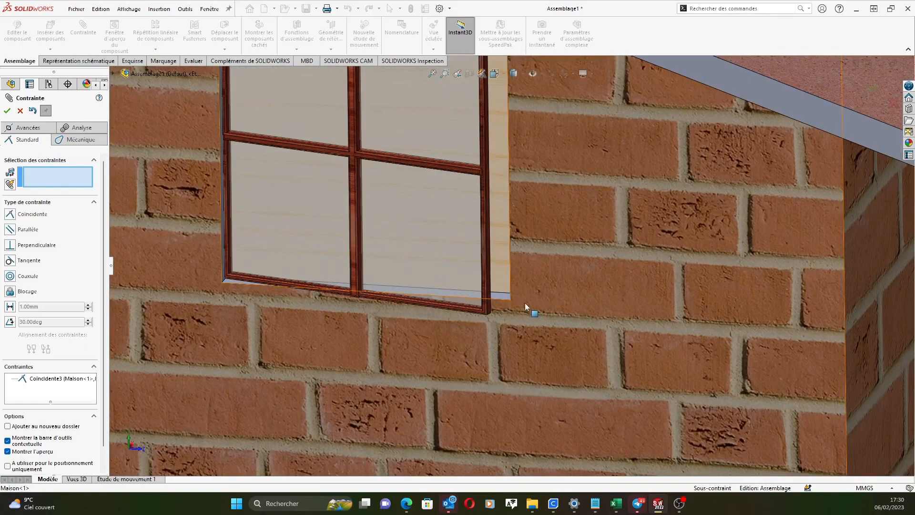
scroll(509, 304, "down", 2)
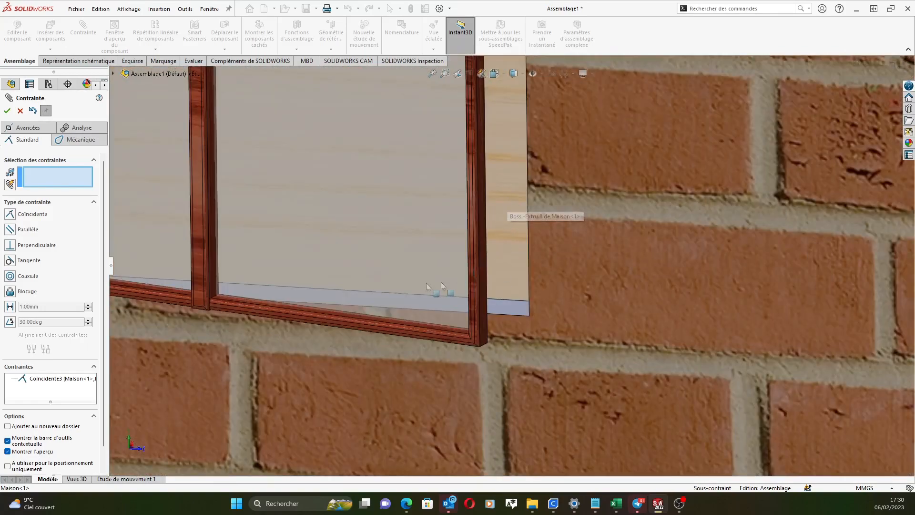
scroll(502, 250, "down", 1)
left_click(7, 111)
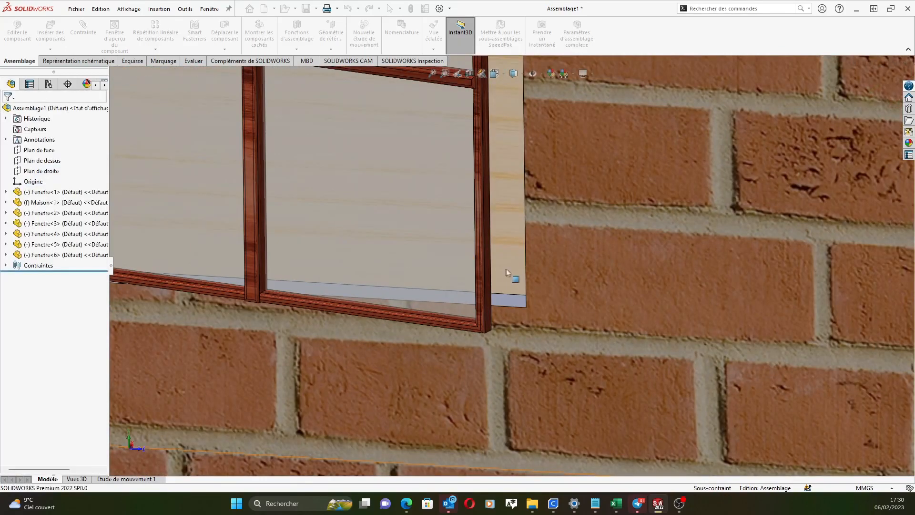
Swing window Fenetre<2> about its mated left edge in the upper-storey opening beside the balcony
scroll(458, 270, "up", 2)
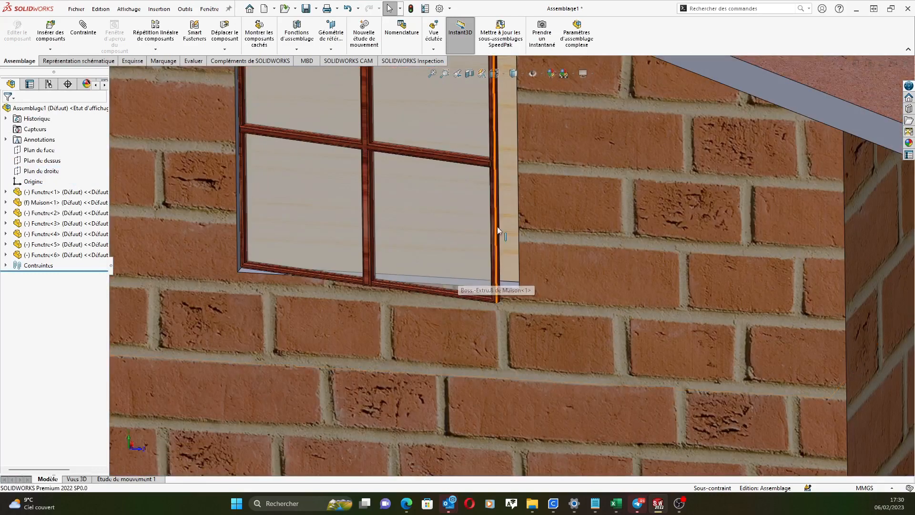
left_click_drag(497, 242, 459, 205)
scroll(476, 216, "down", 4)
middle_click_drag(491, 223, 522, 242)
scroll(522, 242, "up", 8)
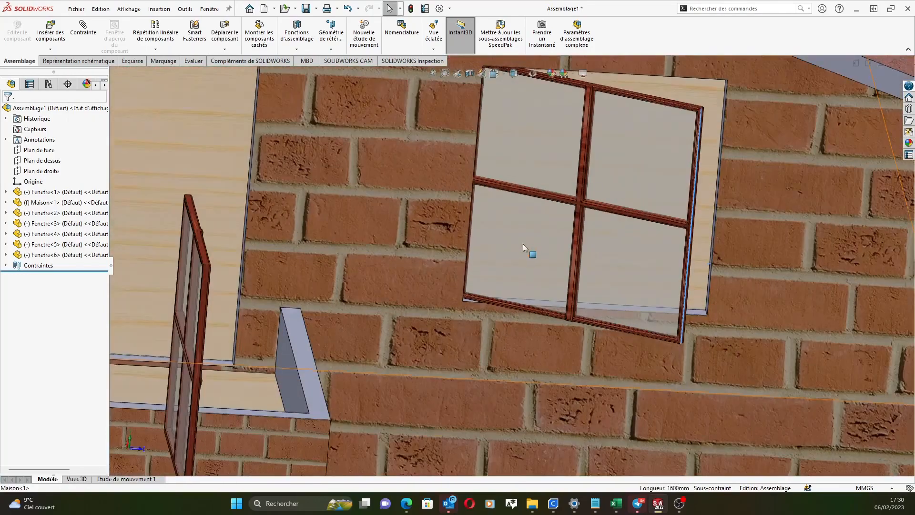
middle_click_drag(588, 262, 636, 272)
scroll(636, 272, "down", 3)
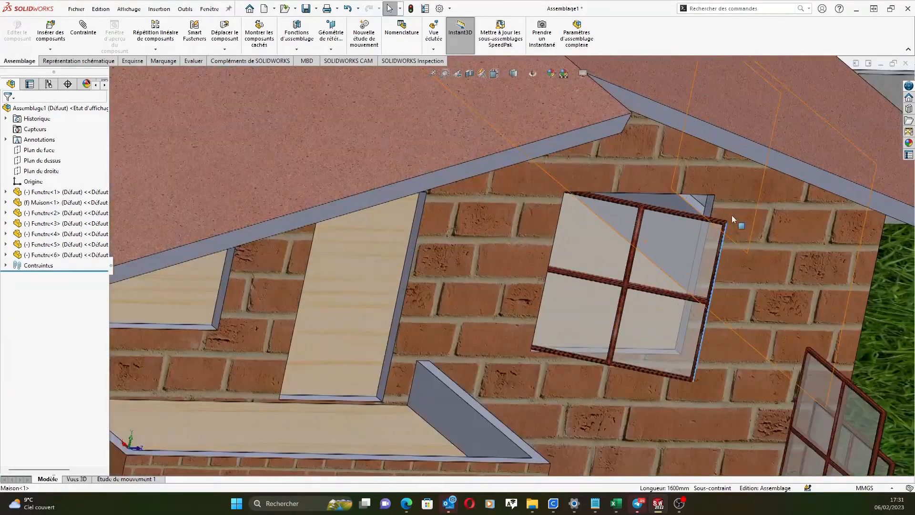
scroll(692, 198, "down", 3)
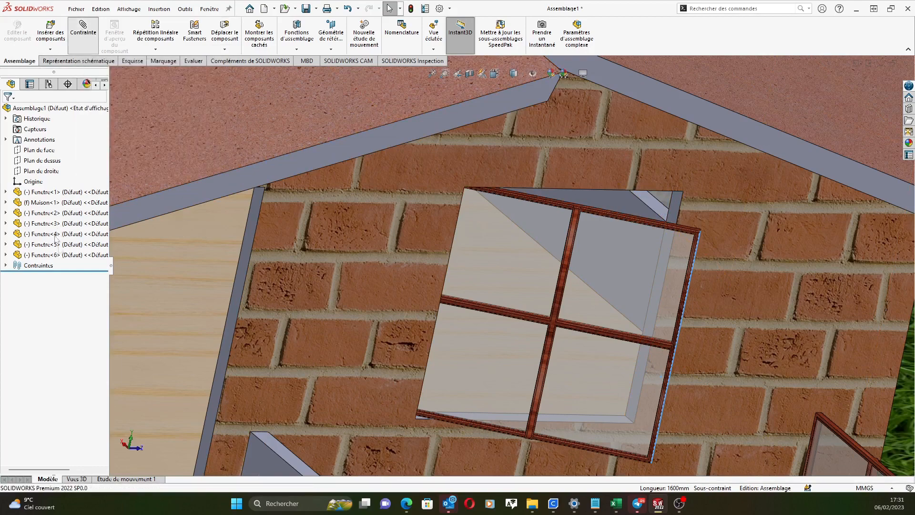
Add a coincident mate between the opening's right vertical edge and the free outer vertical edge of window Fenetre<2>
left_click(85, 41)
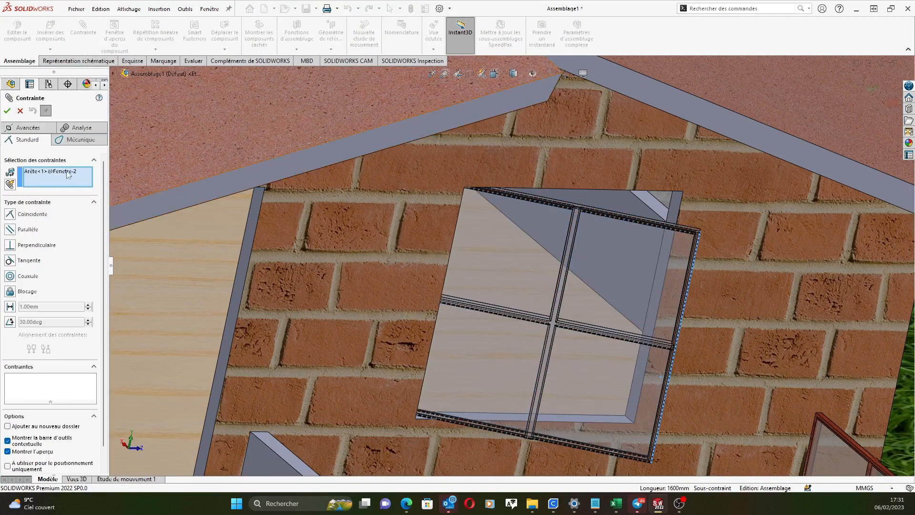
key("Delete")
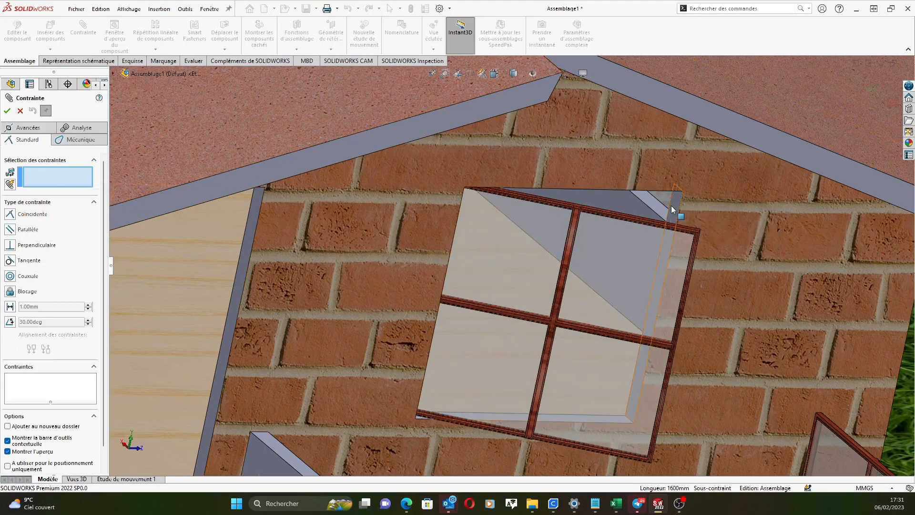
left_click(649, 300)
middle_click_drag(649, 299, 562, 325)
scroll(562, 326, "down", 6)
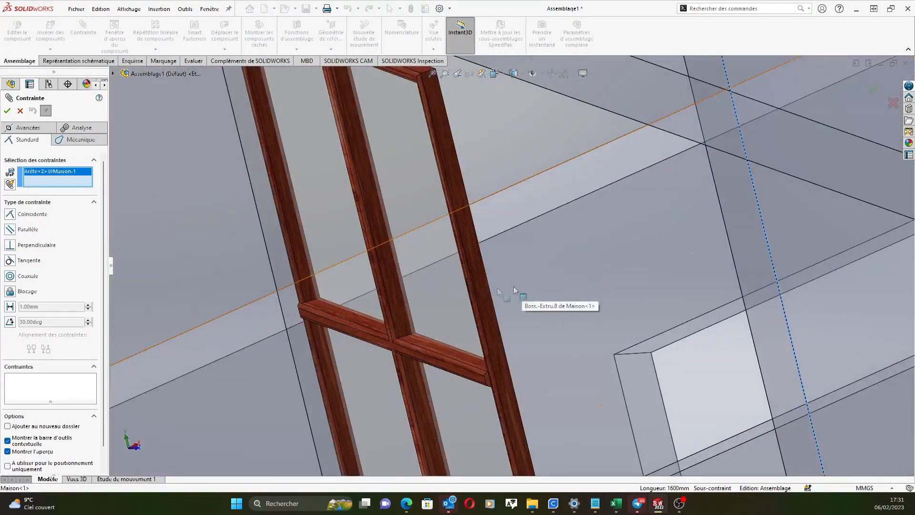
middle_click_drag(517, 291, 522, 302)
scroll(485, 319, "up", 4)
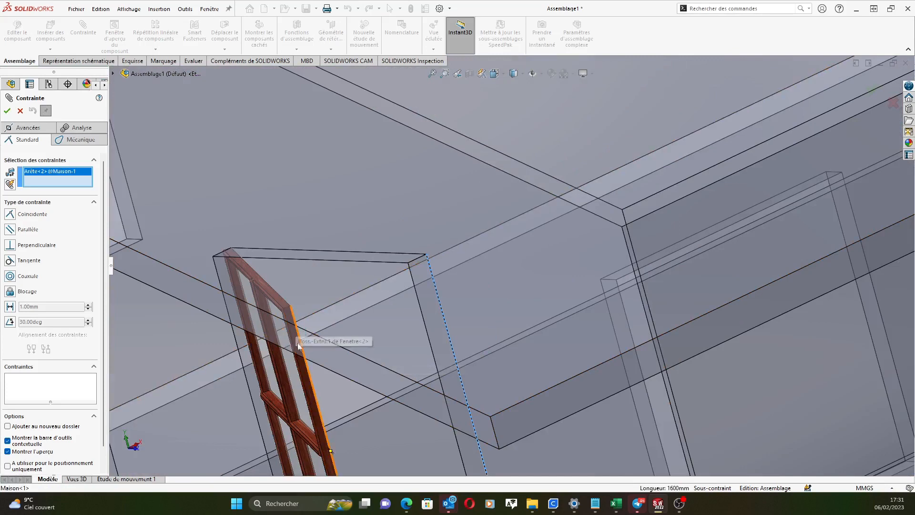
left_click(307, 365)
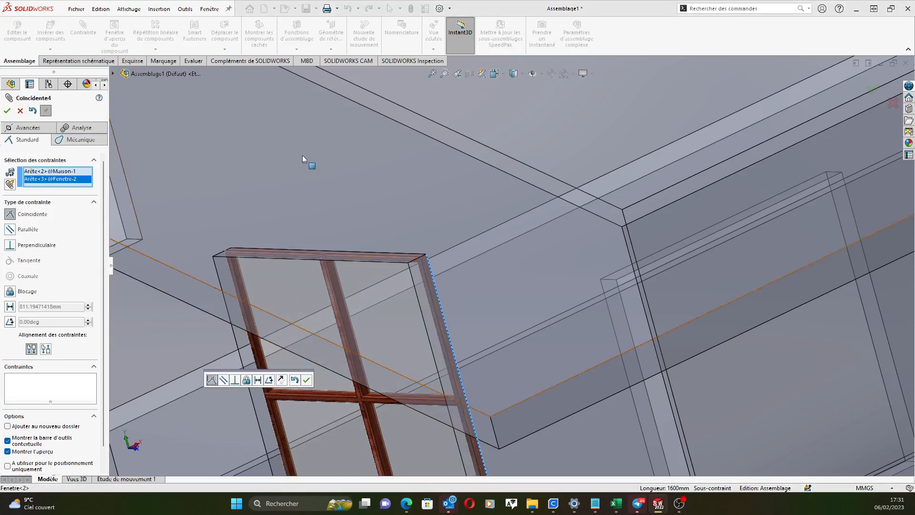
right_click(343, 190)
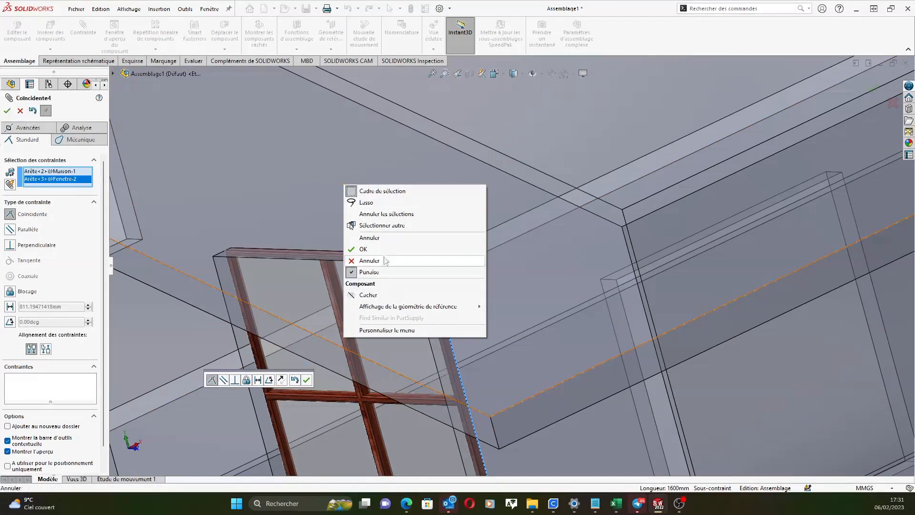
left_click(365, 249)
Add a coincident mate between the sill face of the upper-storey window opening above the balcony and the bottom frame face of Fenetre<3>
scroll(465, 307, "up", 5)
scroll(442, 330, "up", 10)
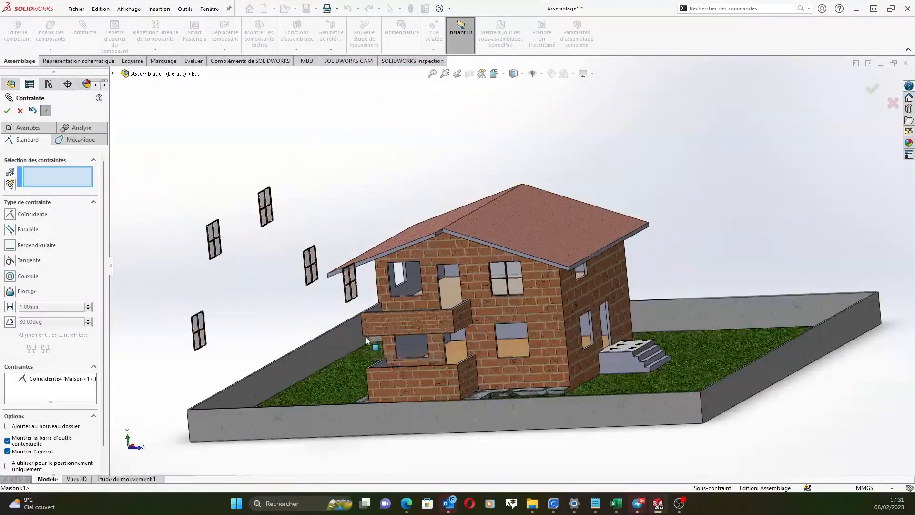
scroll(367, 339, "down", 8)
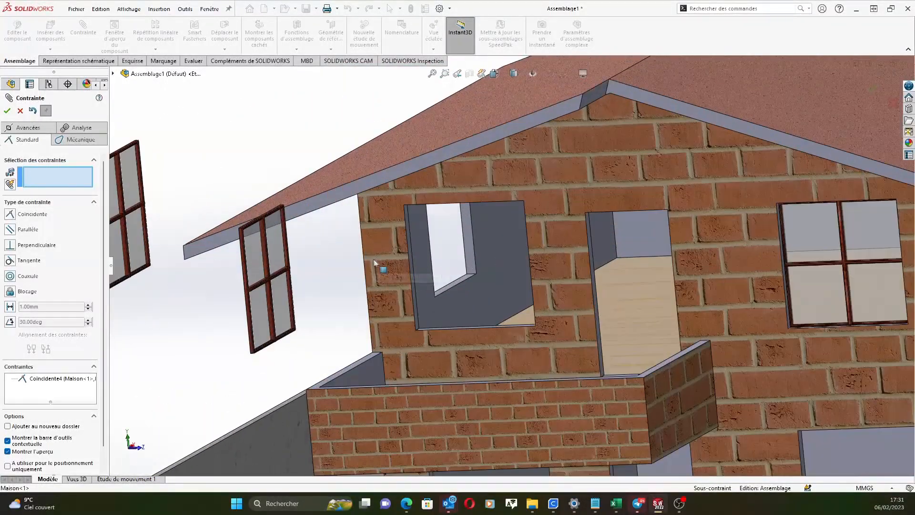
scroll(374, 343, "down", 2)
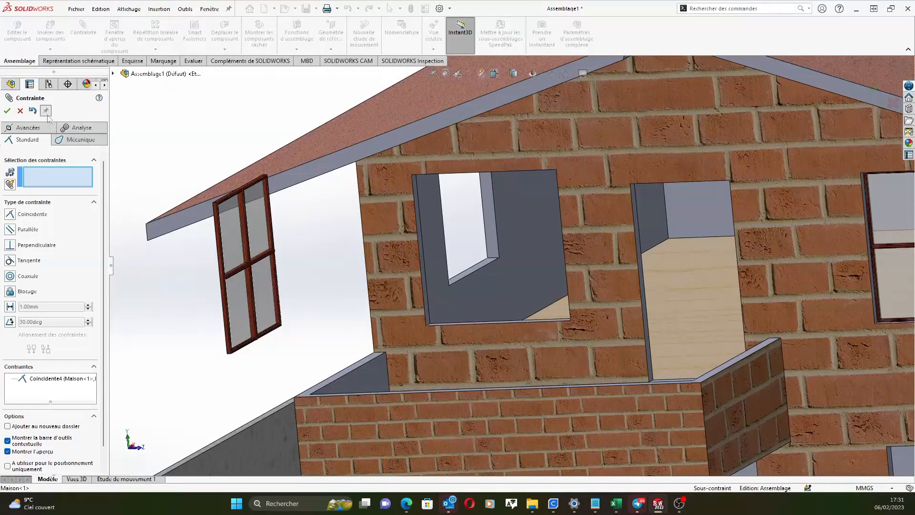
scroll(325, 305, "up", 3)
scroll(389, 329, "down", 7)
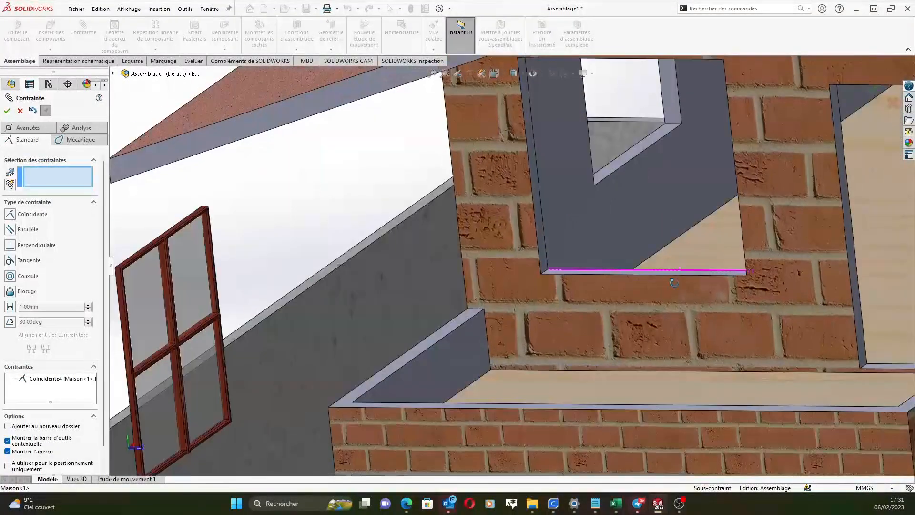
middle_click_drag(674, 282, 618, 278)
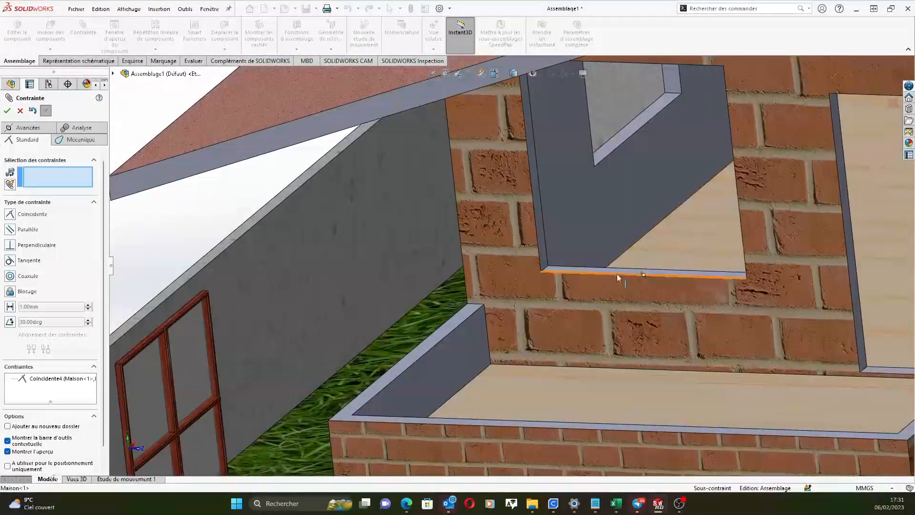
left_click(620, 272)
scroll(613, 269, "up", 3)
middle_click_drag(324, 416, 336, 377)
scroll(336, 377, "up", 5)
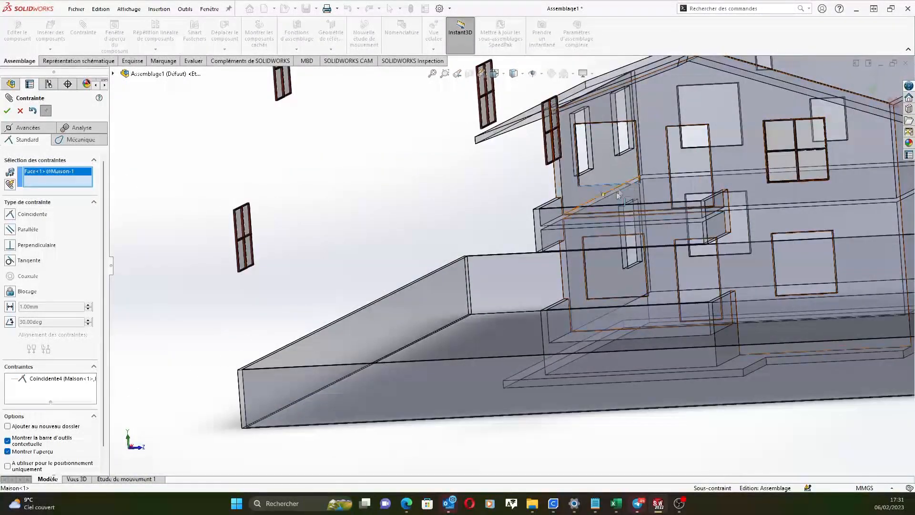
scroll(496, 195, "up", 3)
scroll(524, 186, "down", 6)
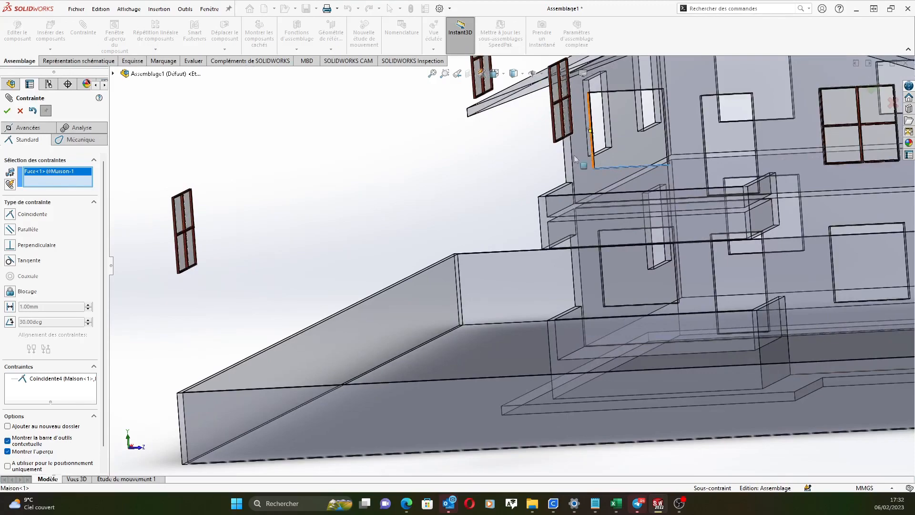
scroll(575, 159, "up", 3)
scroll(491, 186, "down", 3)
middle_click_drag(475, 206, 337, 347, "ctrl")
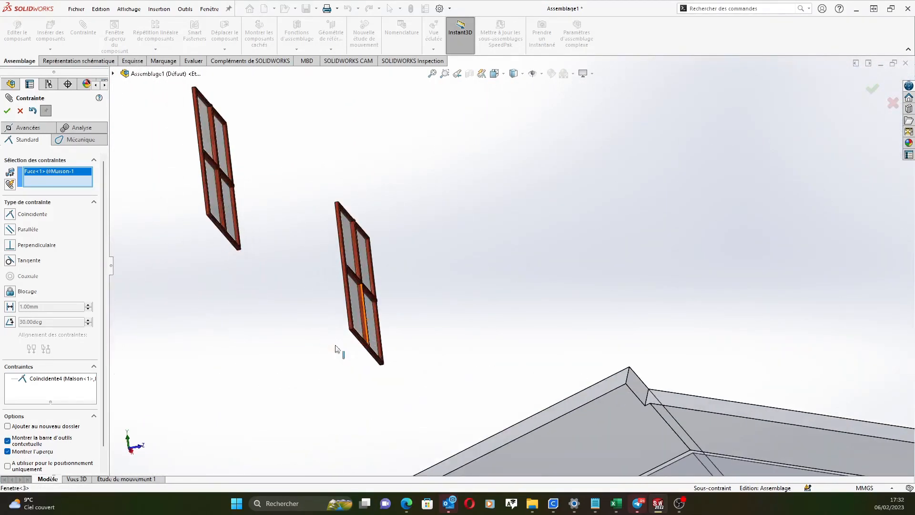
scroll(398, 322, "down", 5)
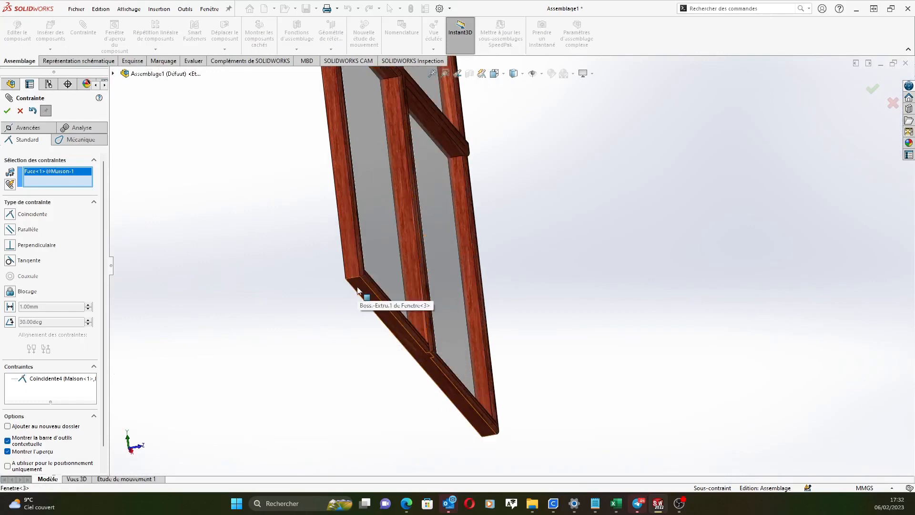
left_click(358, 290)
scroll(543, 384, "up", 5)
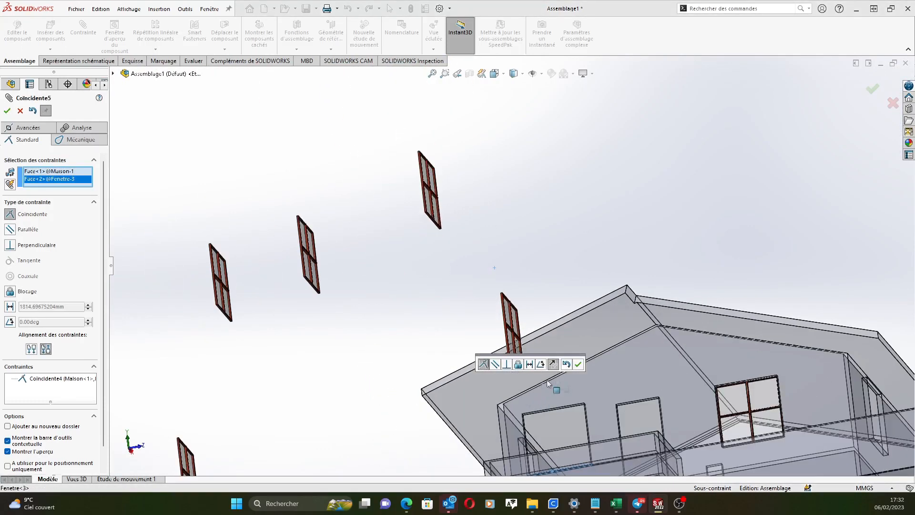
left_click(579, 366)
Add a coincident mate between the left vertical edge of the upper-storey window opening above the balcony and a vertical frame edge of Fenetre<3>
scroll(523, 340, "up", 2)
middle_click_drag(533, 328, 549, 385)
scroll(596, 385, "down", 4)
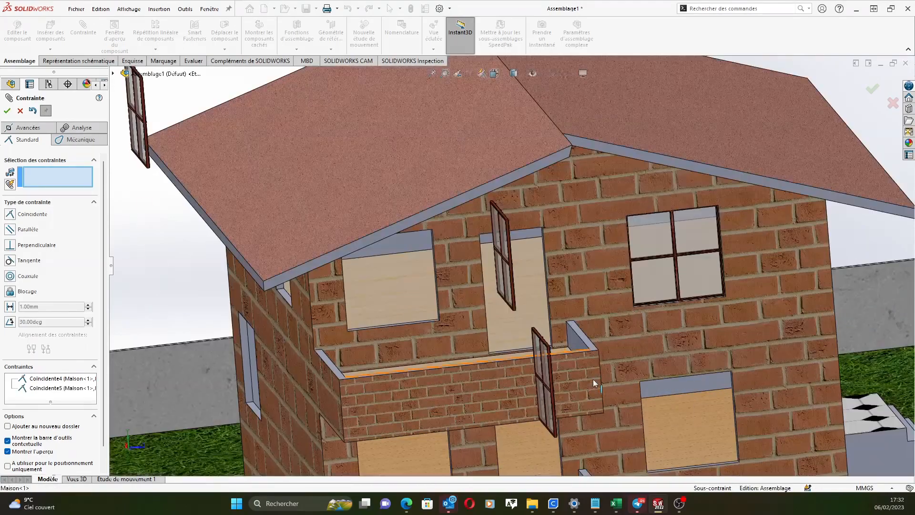
middle_click_drag(374, 296, 331, 306)
scroll(324, 306, "down", 2)
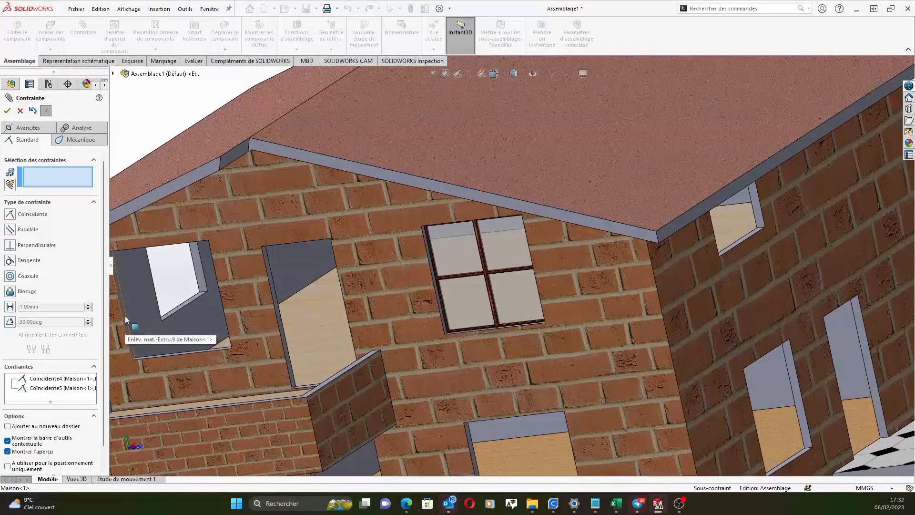
left_click(125, 315)
scroll(298, 370, "up", 5)
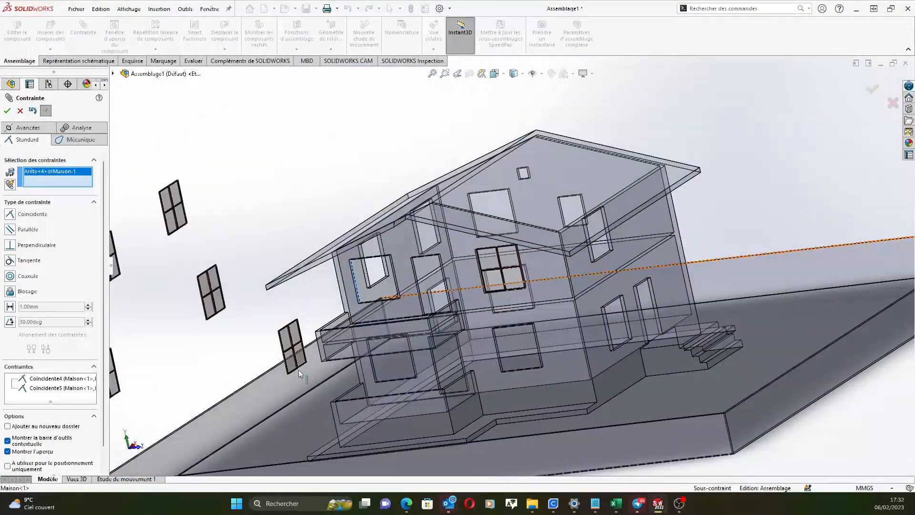
scroll(304, 355, "down", 4)
scroll(362, 324, "up", 2)
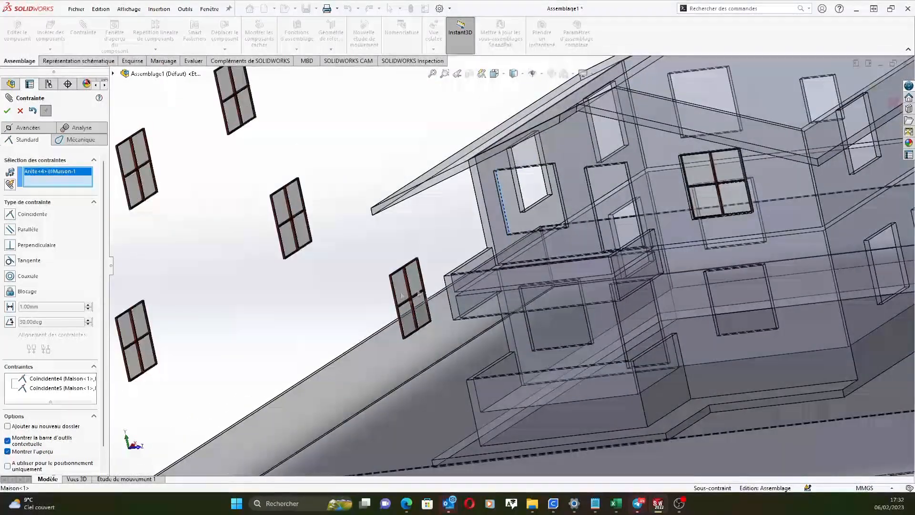
scroll(431, 286, "down", 5)
middle_click_drag(431, 286, 470, 281)
scroll(470, 241, "down", 2)
scroll(450, 180, "down", 3)
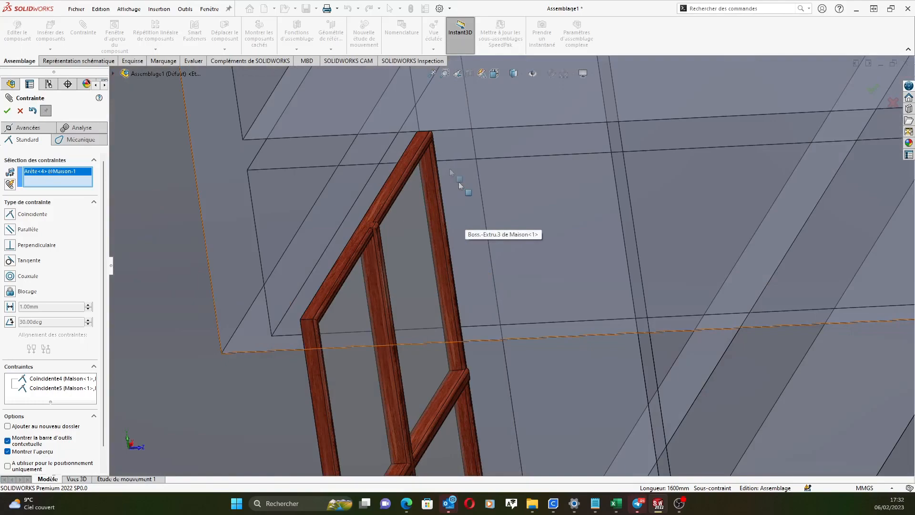
scroll(451, 173, "up", 4)
scroll(447, 273, "up", 4)
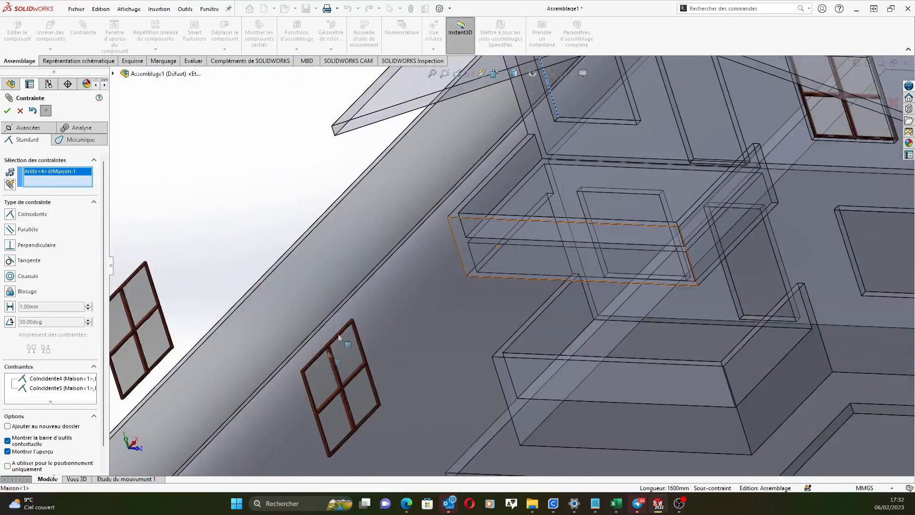
scroll(305, 346, "down", 3)
middle_click_drag(398, 306, 467, 269)
scroll(623, 282, "up", 2)
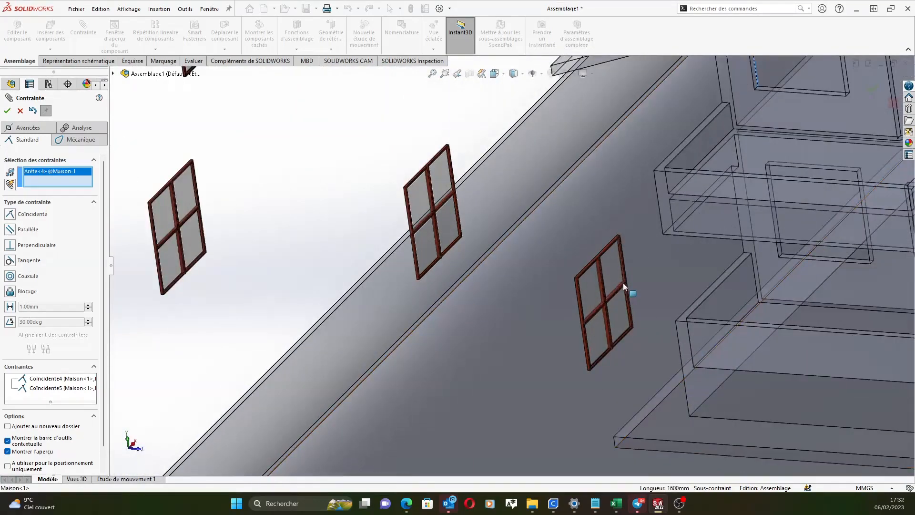
scroll(622, 282, "up", 3)
scroll(590, 273, "down", 6)
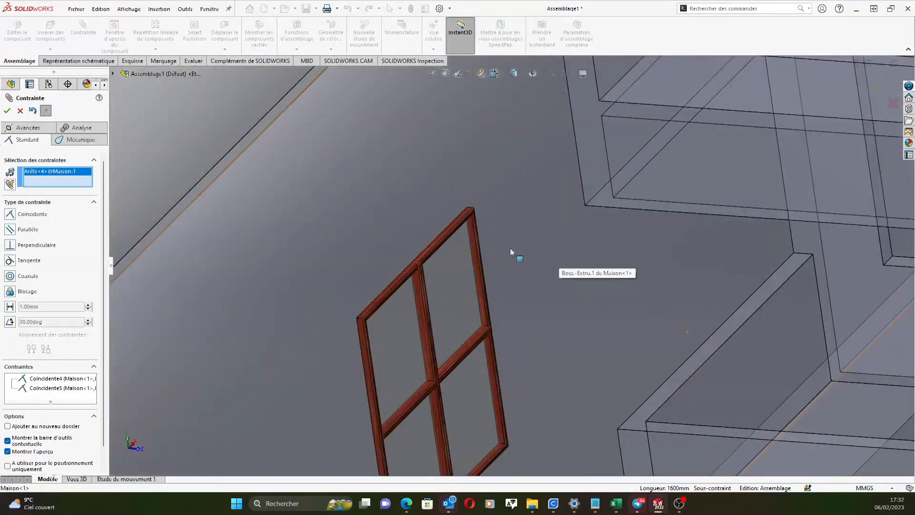
scroll(507, 248, "down", 2)
scroll(472, 238, "down", 3)
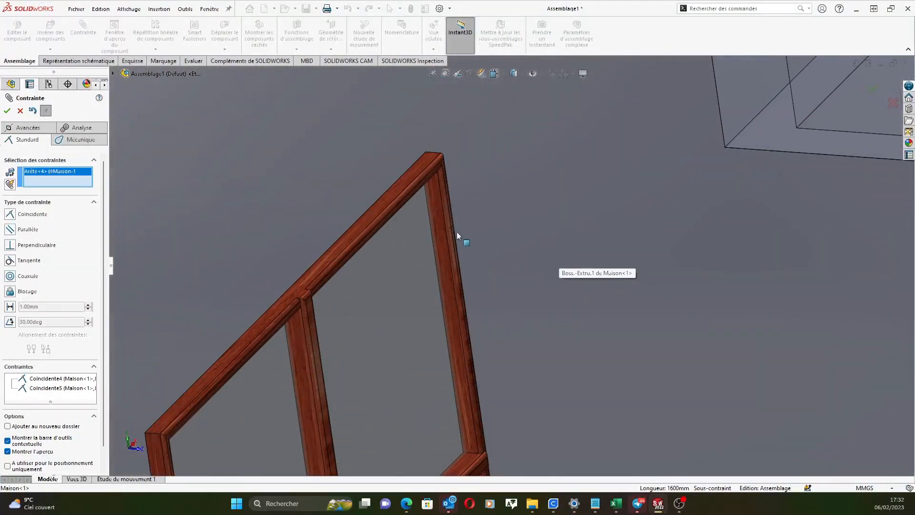
scroll(433, 170, "down", 2)
scroll(443, 169, "down", 2)
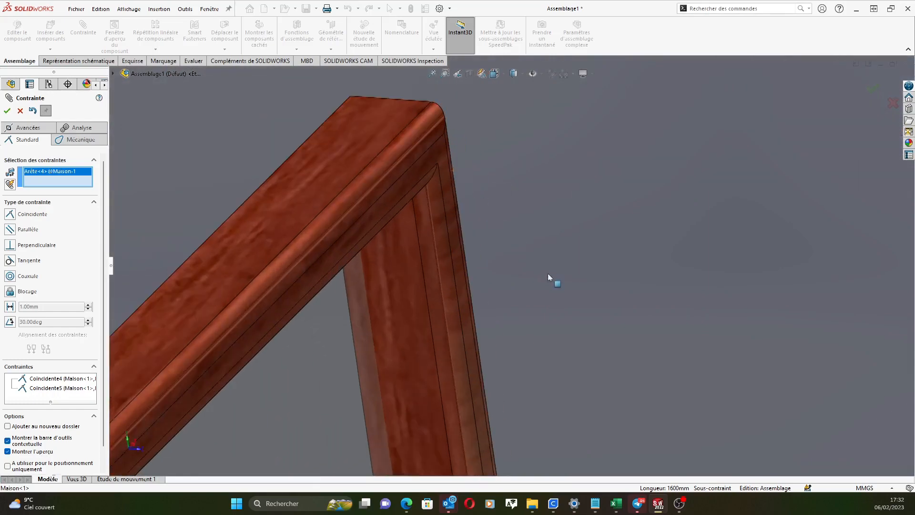
middle_click_drag(564, 301, 499, 304)
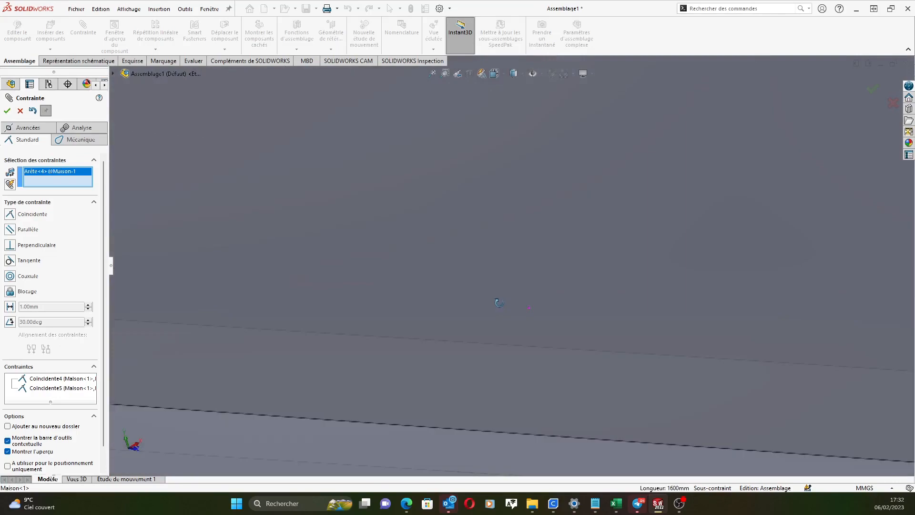
scroll(495, 300, "up", 10)
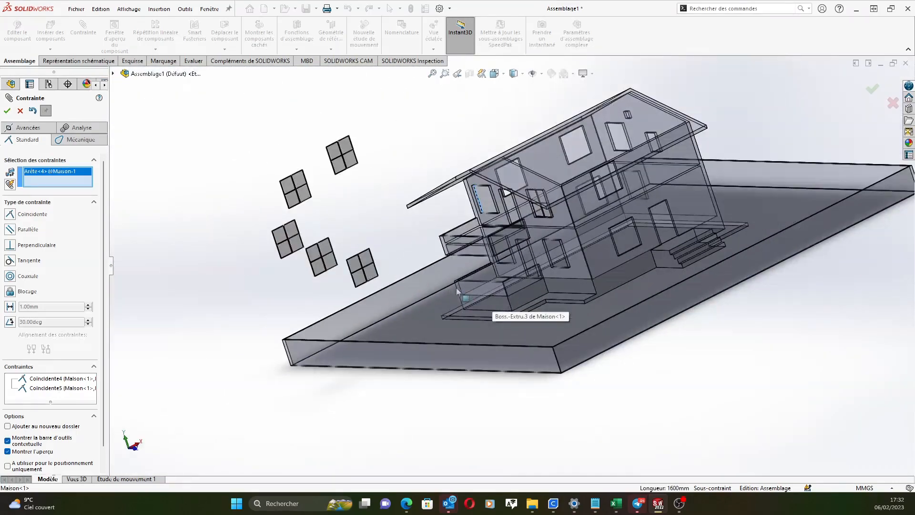
middle_click_drag(456, 288, 385, 426)
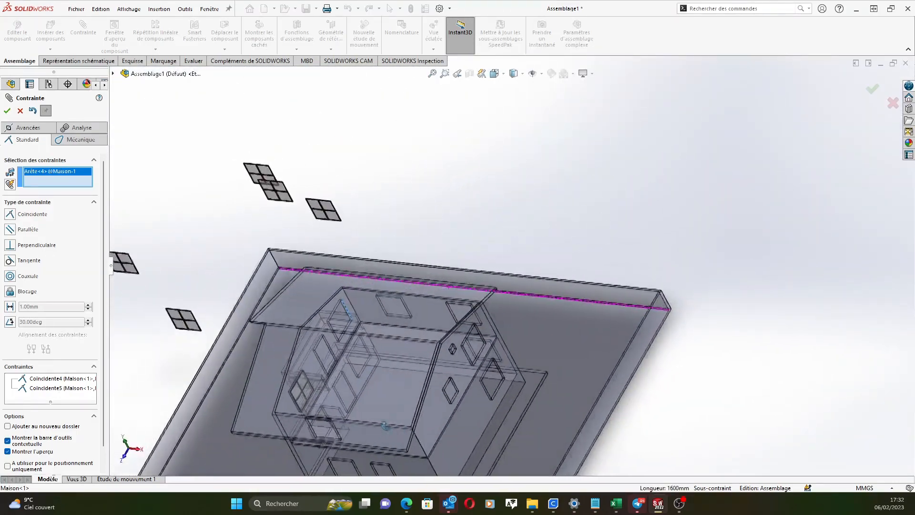
scroll(333, 286, "down", 10)
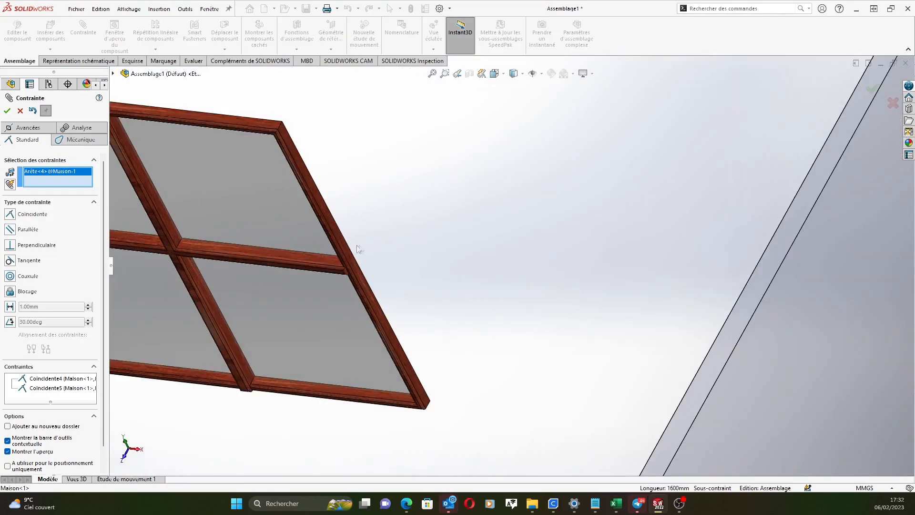
scroll(360, 248, "down", 6)
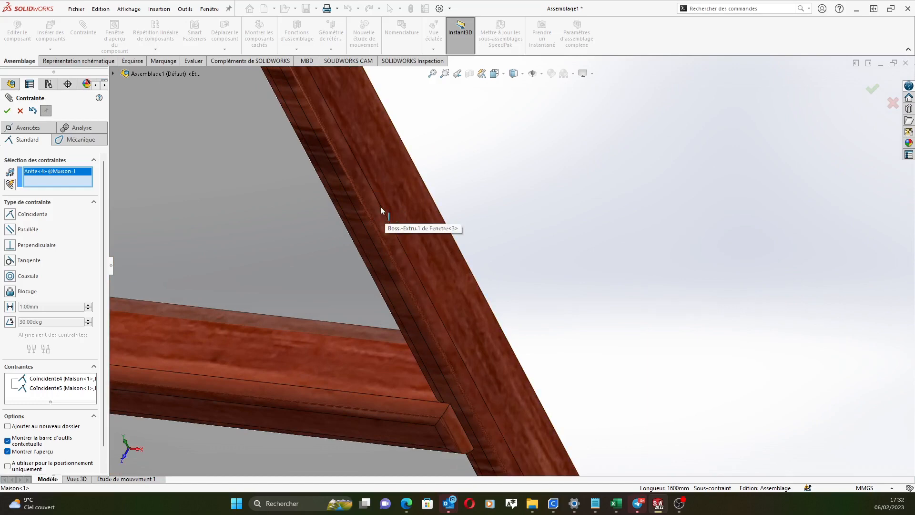
left_click(380, 205)
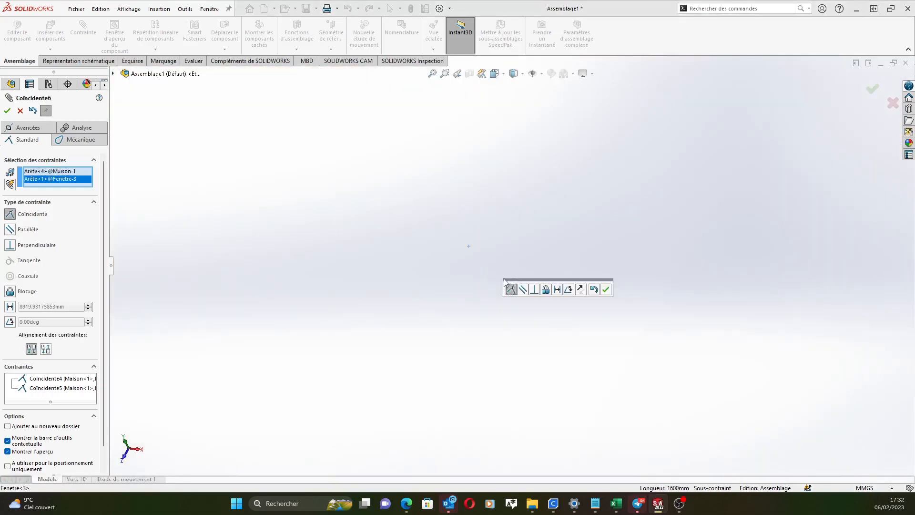
scroll(688, 257, "up", 6)
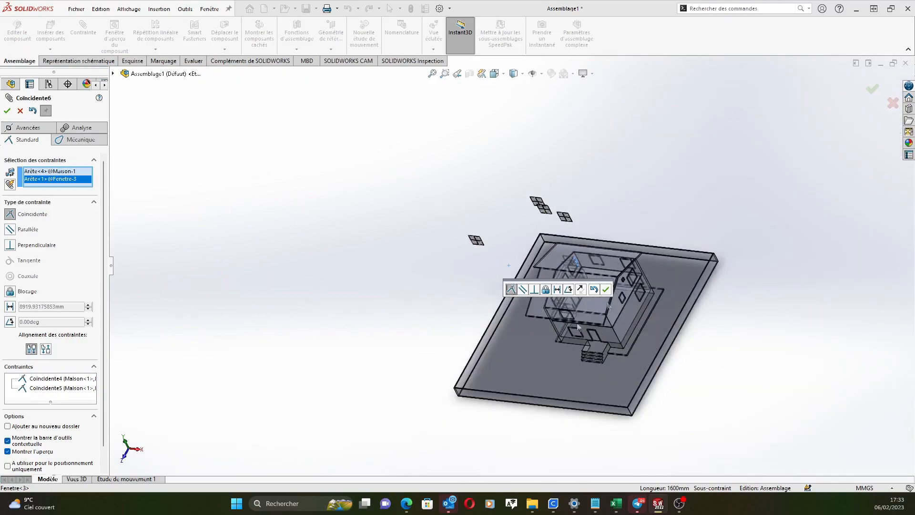
middle_click_drag(461, 349, 545, 246)
scroll(545, 245, "down", 6)
scroll(541, 292, "down", 3)
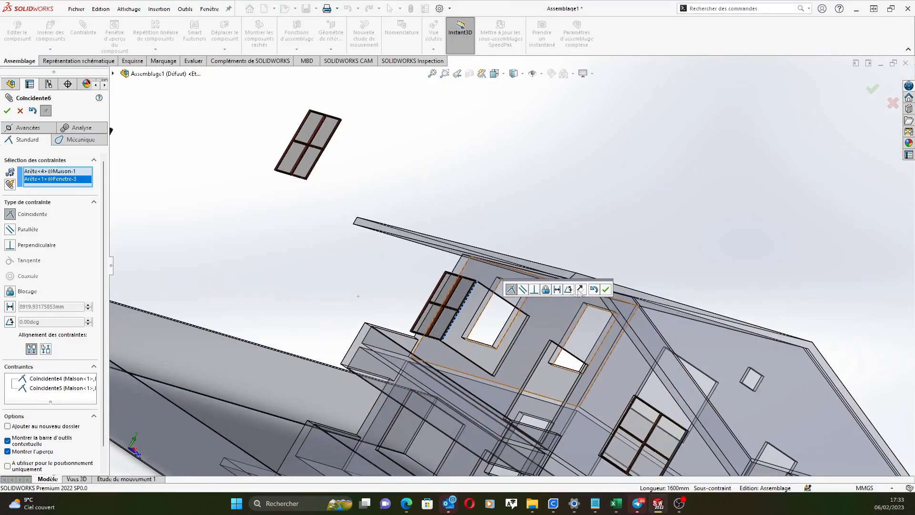
left_click(606, 290)
Add a coincident mate between the free vertical frame edge of Fenetre<3> and the right vertical edge of its opening above the balcony
scroll(454, 330, "down", 4)
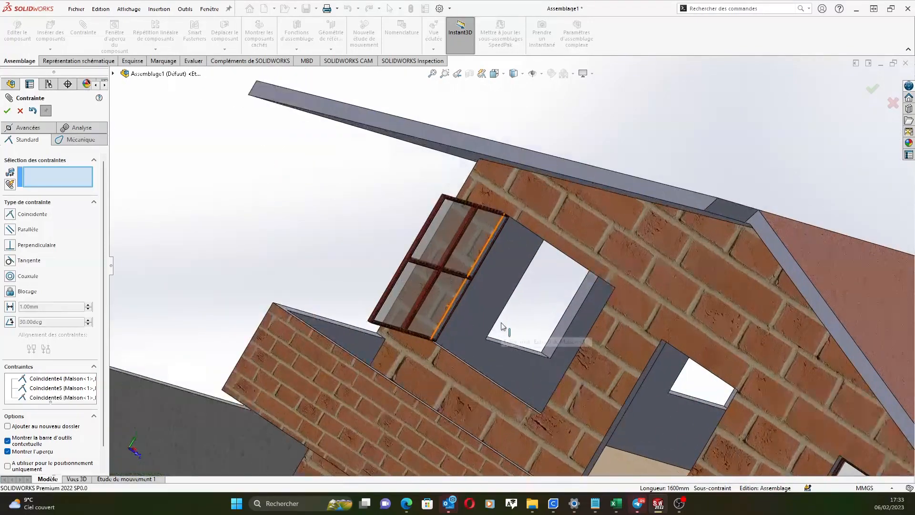
scroll(434, 290, "down", 8)
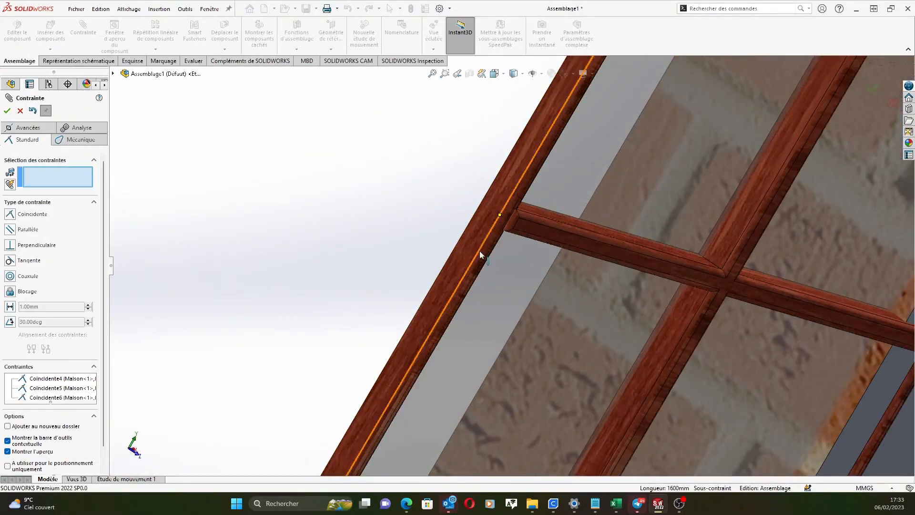
scroll(448, 252, "up", 5)
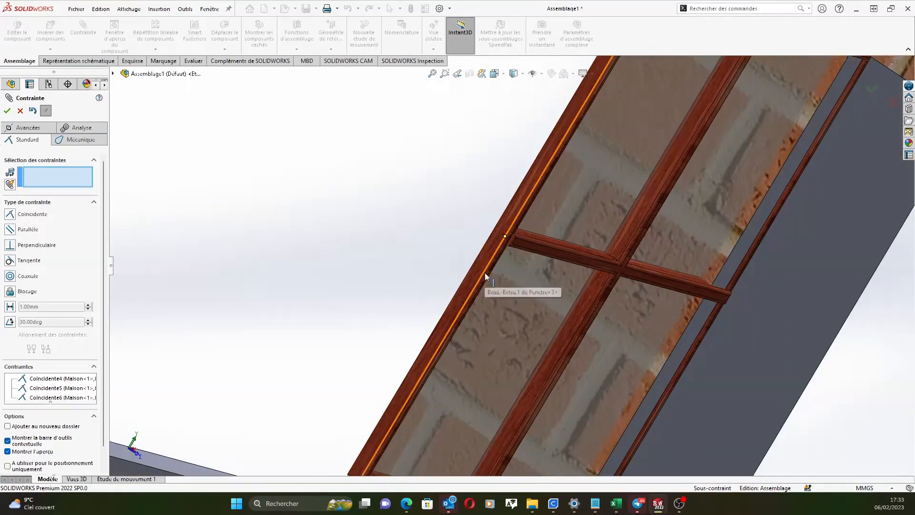
left_click(484, 273)
scroll(637, 333, "up", 10)
middle_click_drag(595, 330, 775, 419)
scroll(875, 389, "down", 3)
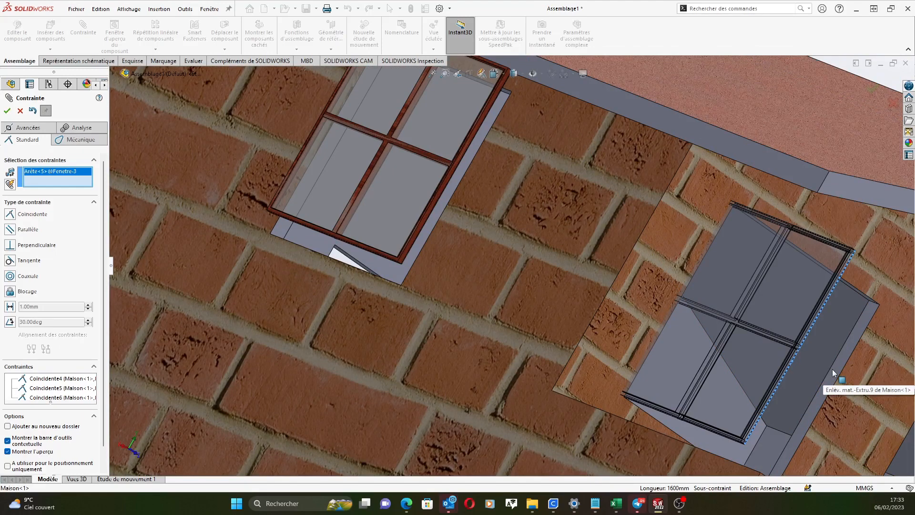
left_click(832, 371)
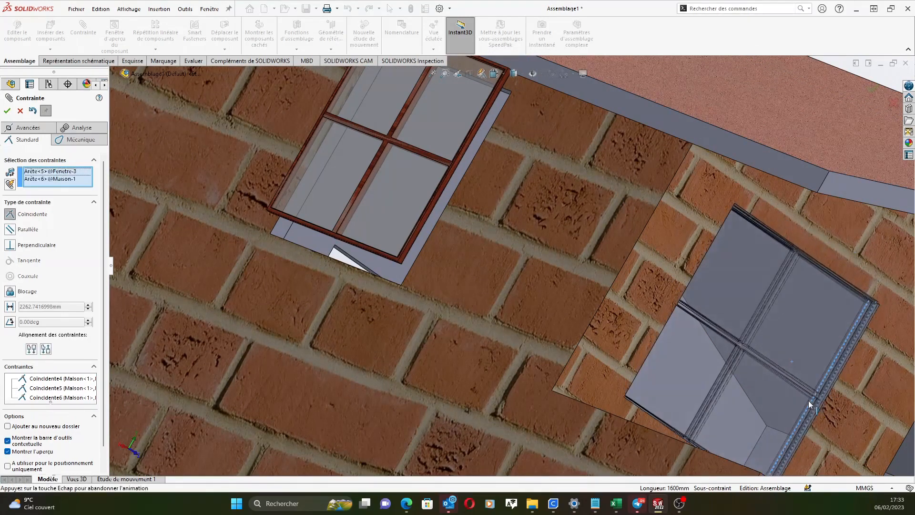
scroll(782, 358, "up", 3)
scroll(667, 305, "up", 2)
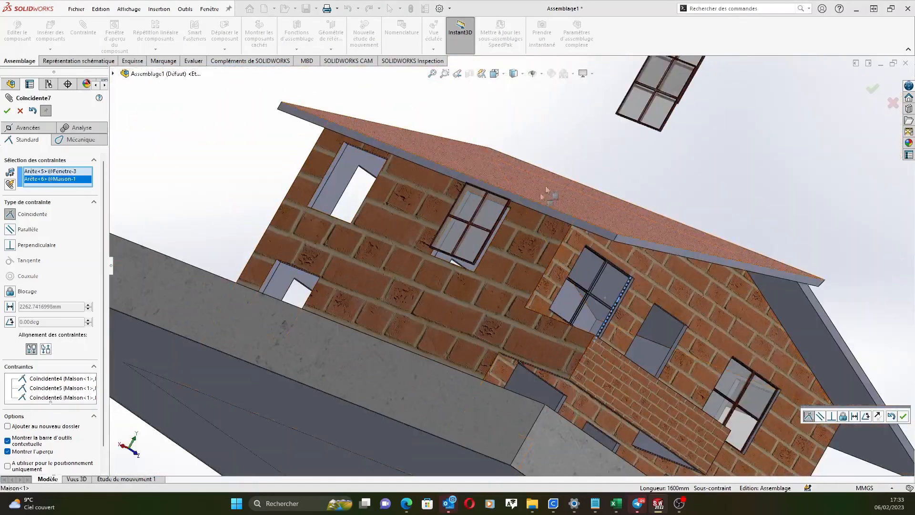
middle_click_drag(602, 169, 534, 169)
scroll(496, 270, "down", 6)
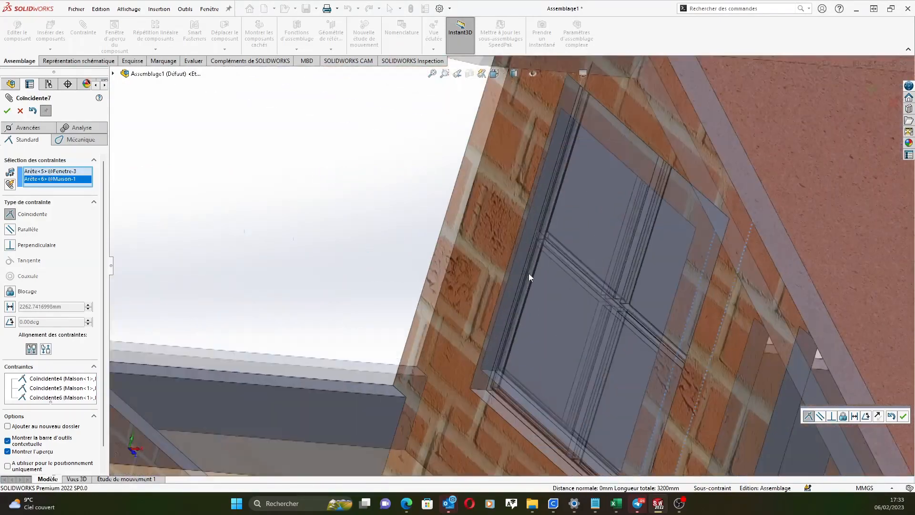
scroll(459, 414, "up", 3)
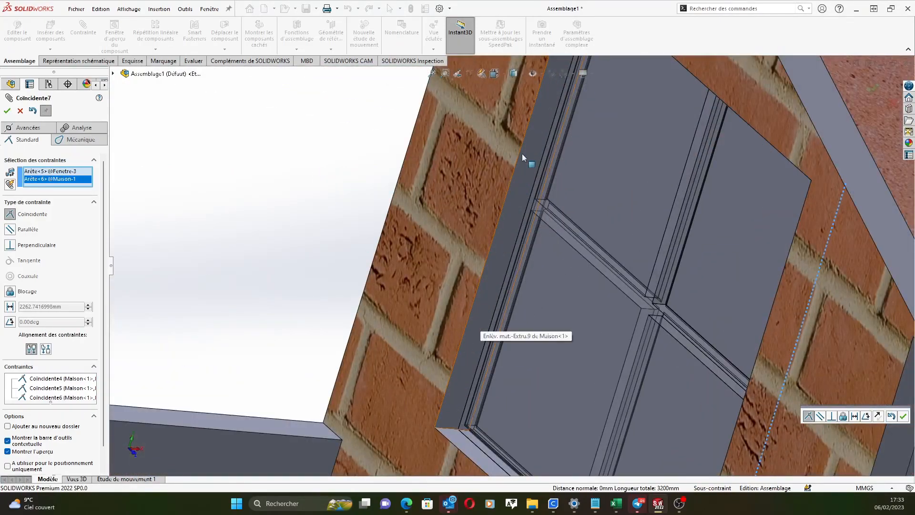
middle_click_drag(486, 351, 595, 397)
scroll(482, 261, "up", 5)
scroll(597, 398, "up", 1)
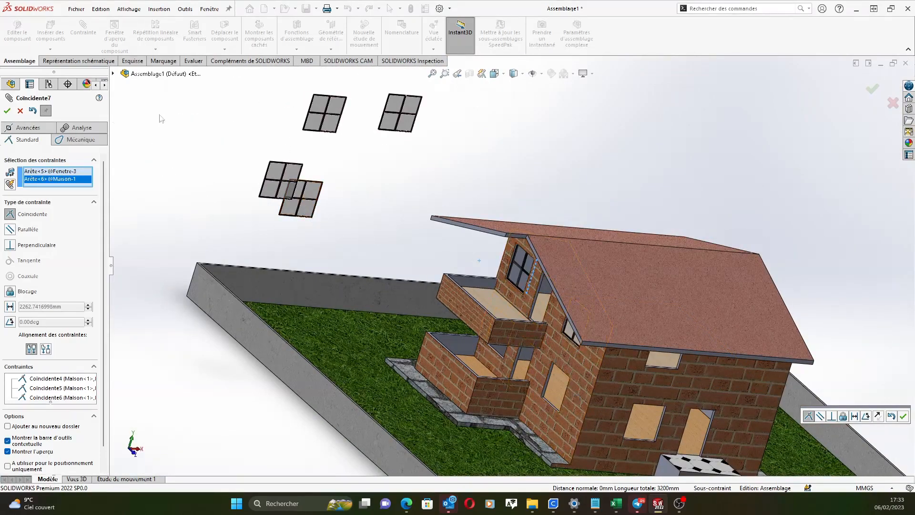
scroll(557, 371, "down", 5)
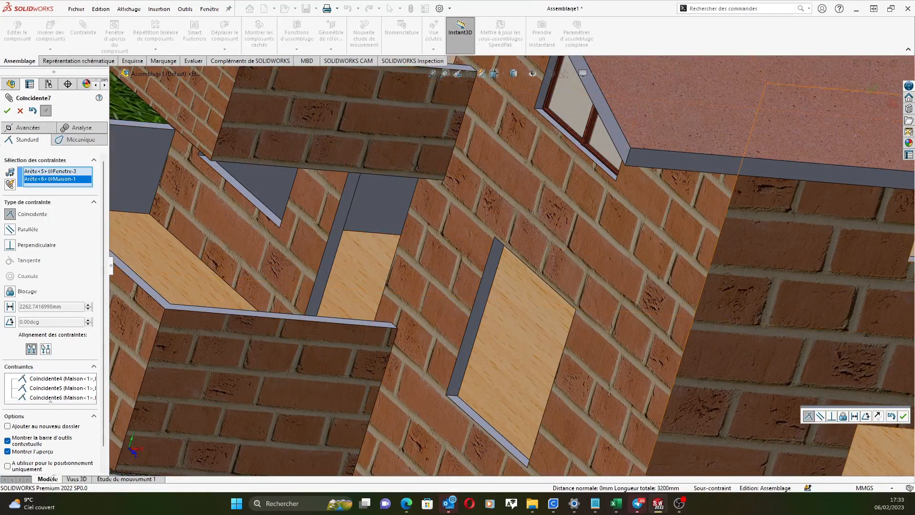
left_click(903, 417)
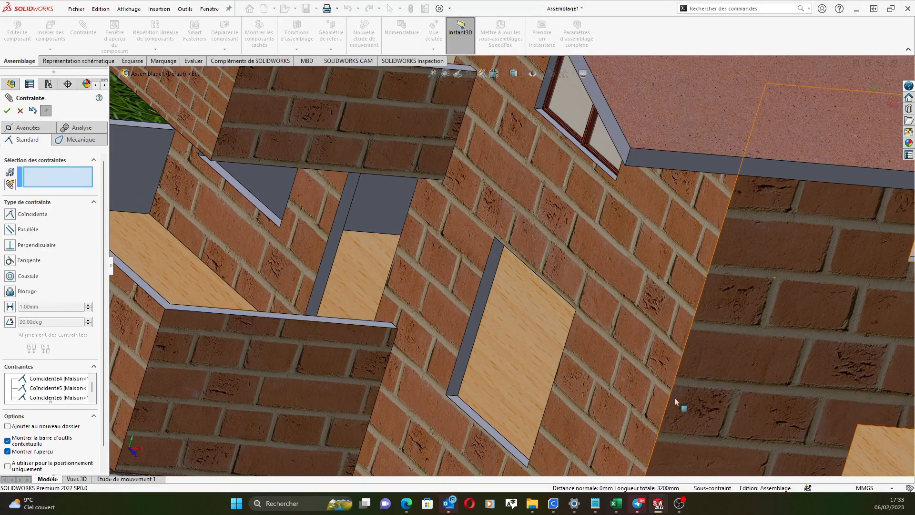
Add a coincident mate between the left vertical edge of the lower-storey window opening beside the balconies and a vertical frame edge of Fenetre<5>
left_click(497, 268)
scroll(462, 267, "up", 5)
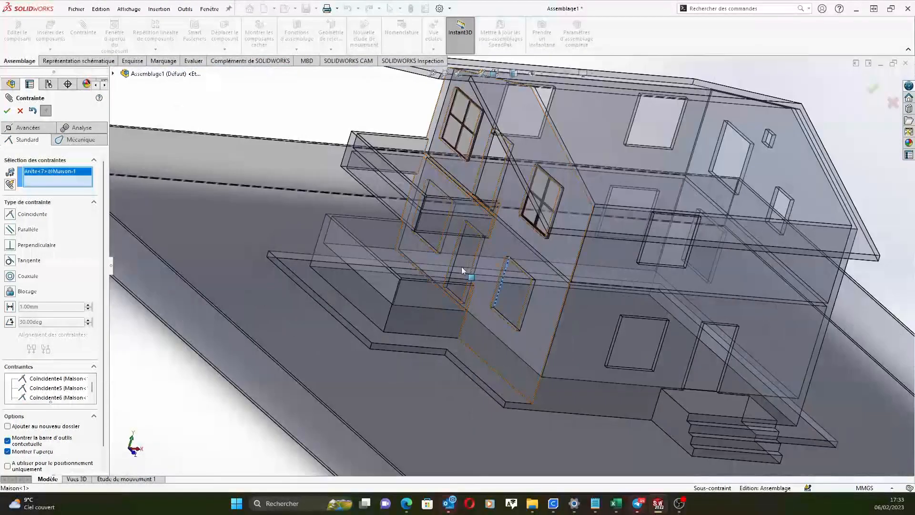
scroll(462, 267, "up", 5)
scroll(460, 230, "down", 10)
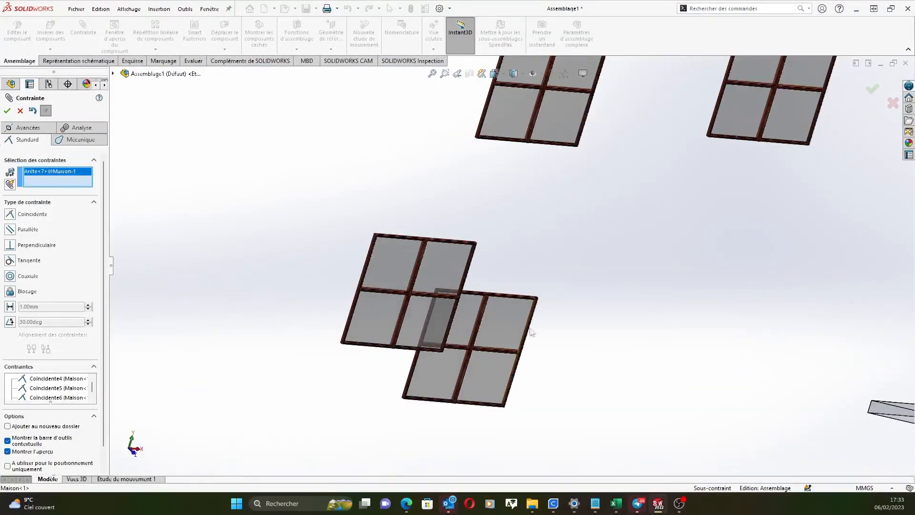
scroll(531, 332, "down", 8)
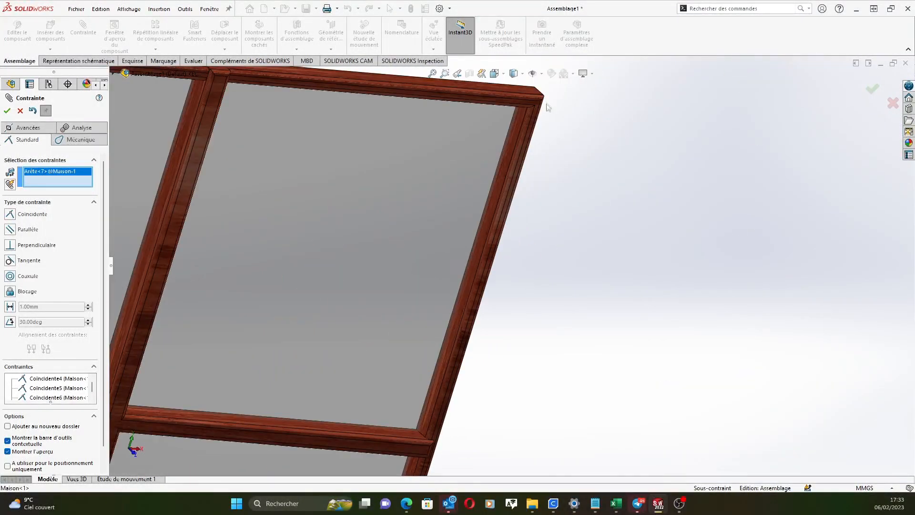
scroll(542, 204, "down", 3)
scroll(519, 247, "up", 10)
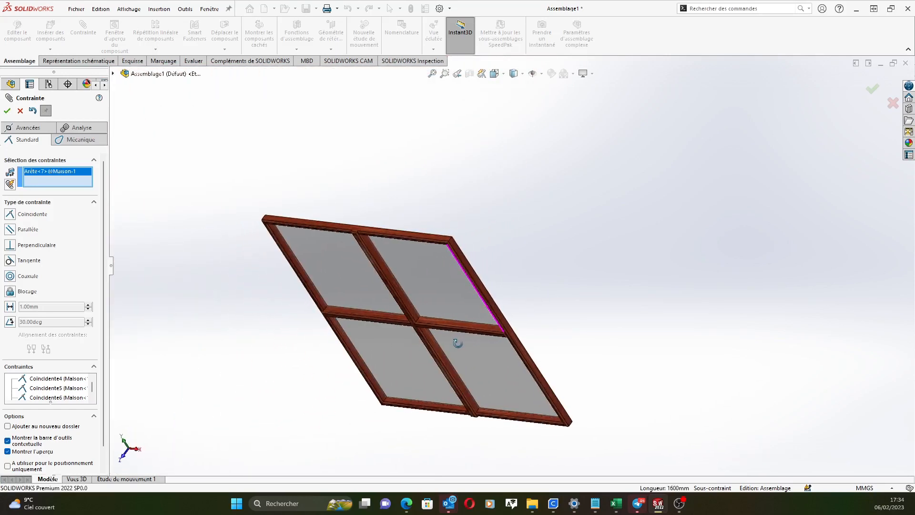
scroll(476, 300, "down", 5)
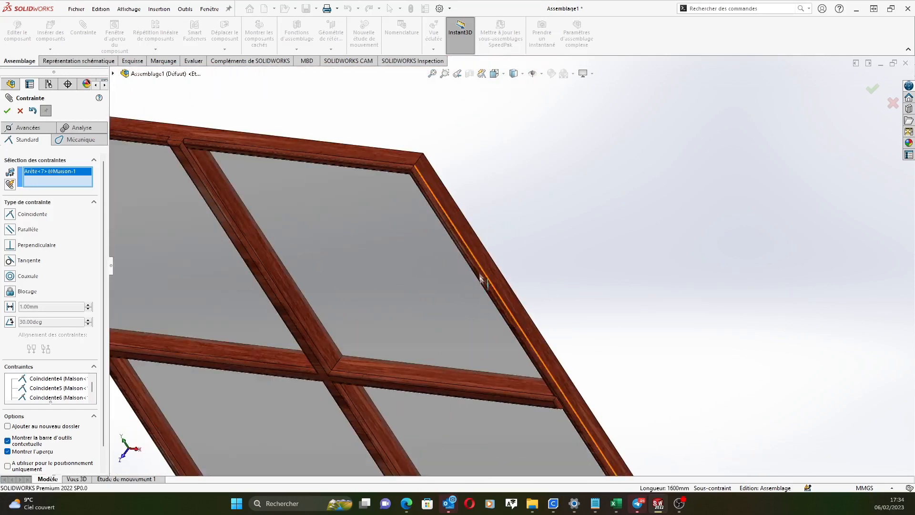
left_click(458, 235)
scroll(548, 334, "up", 10)
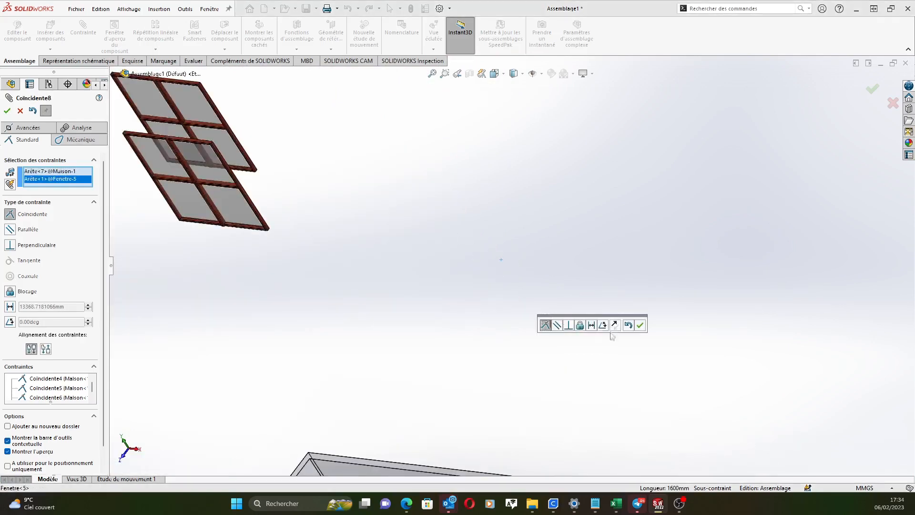
middle_click_drag(548, 361, 593, 348)
left_click(640, 325)
Add a coincident mate between the bottom frame face of Fenetre<5> and the sill face of its lower-storey window opening
scroll(511, 319, "down", 10)
scroll(541, 287, "up", 2)
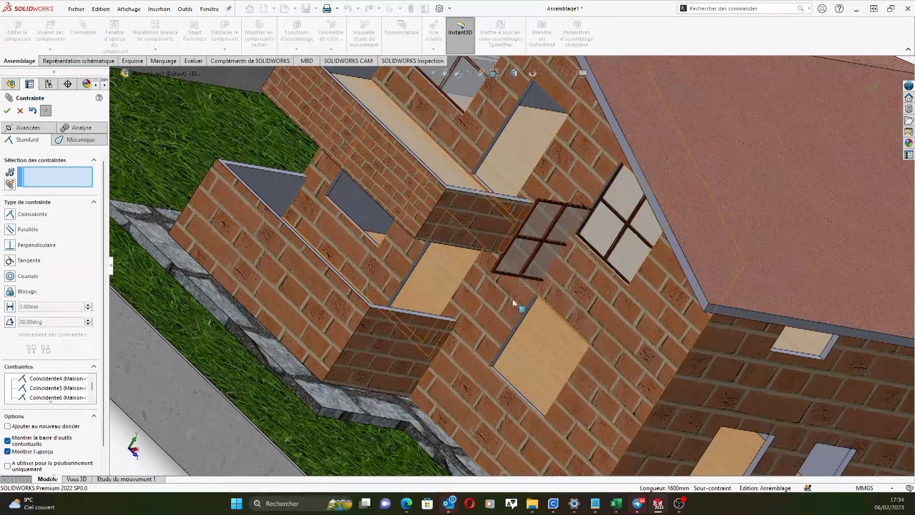
scroll(513, 297, "down", 5)
scroll(494, 372, "up", 3)
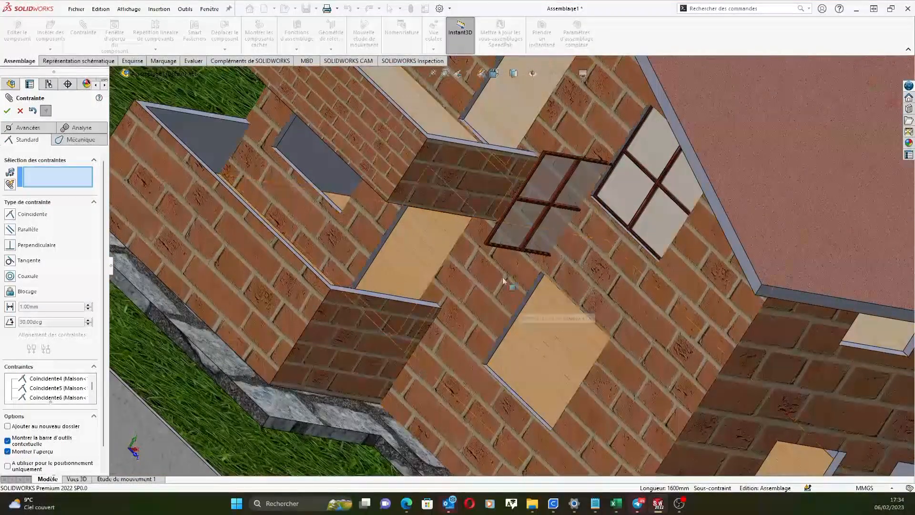
middle_click_drag(496, 273, 541, 295)
scroll(541, 295, "down", 5)
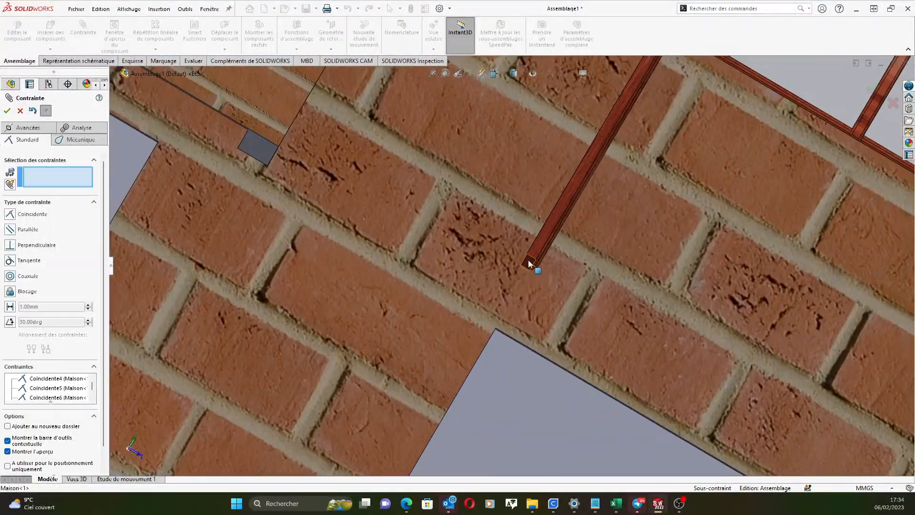
scroll(527, 273, "down", 3)
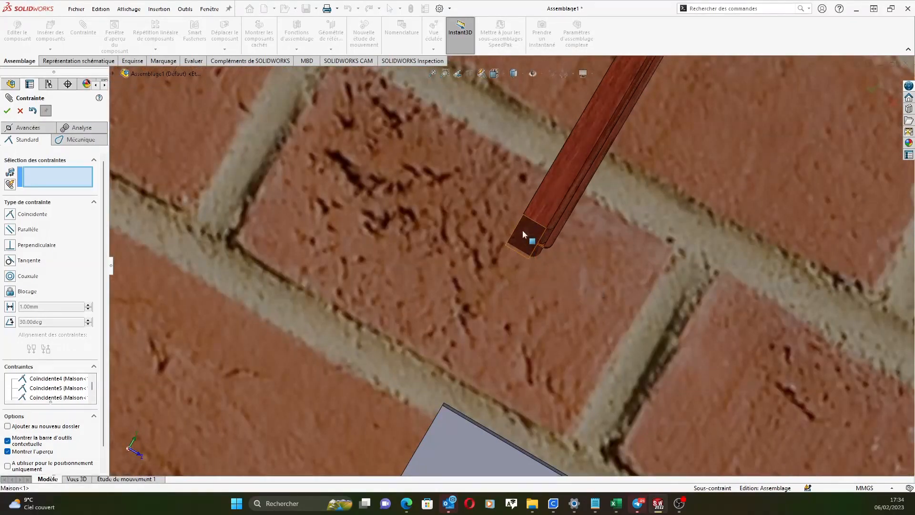
left_click(523, 230)
scroll(528, 292, "up", 10)
scroll(491, 377, "up", 3)
scroll(331, 414, "up", 5)
scroll(374, 350, "down", 8)
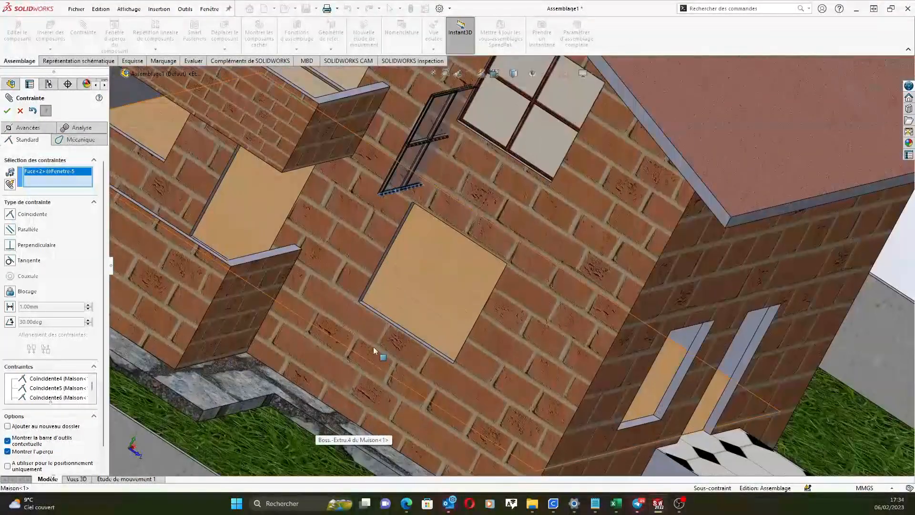
scroll(374, 350, "down", 3)
scroll(350, 354, "down", 3)
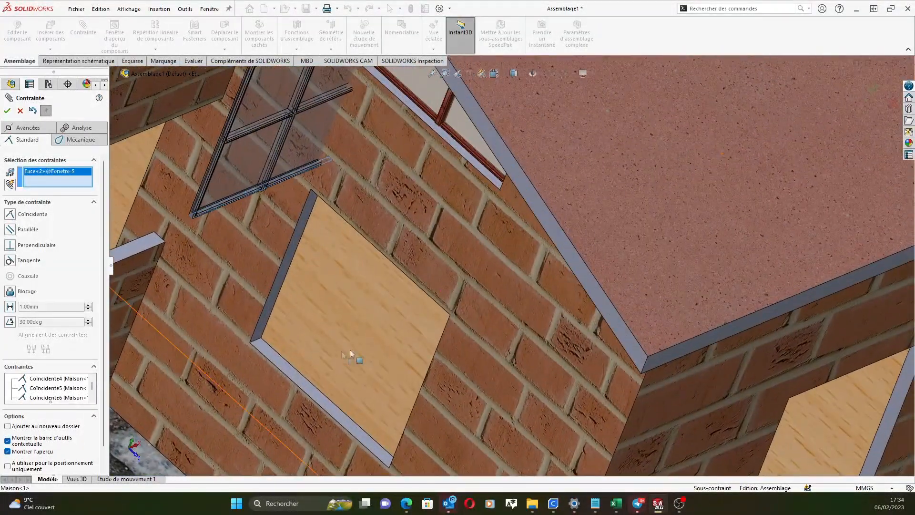
left_click(277, 366)
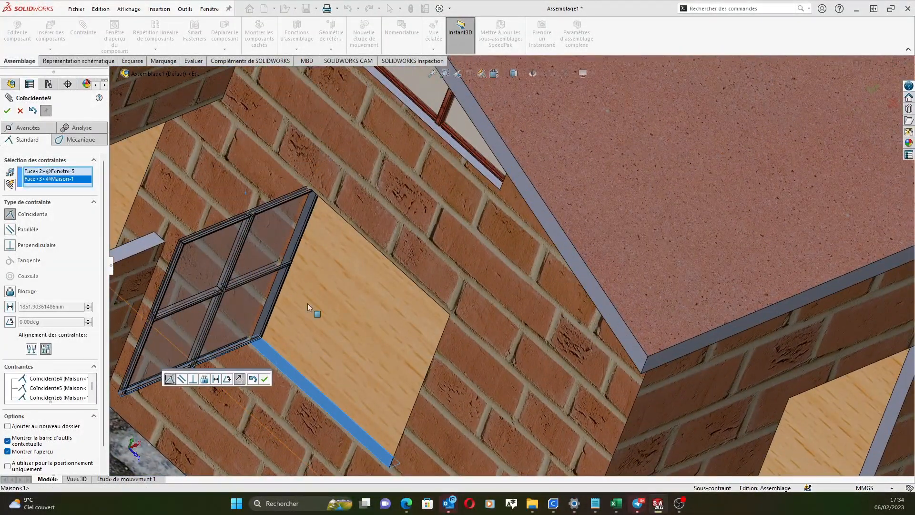
left_click(265, 380)
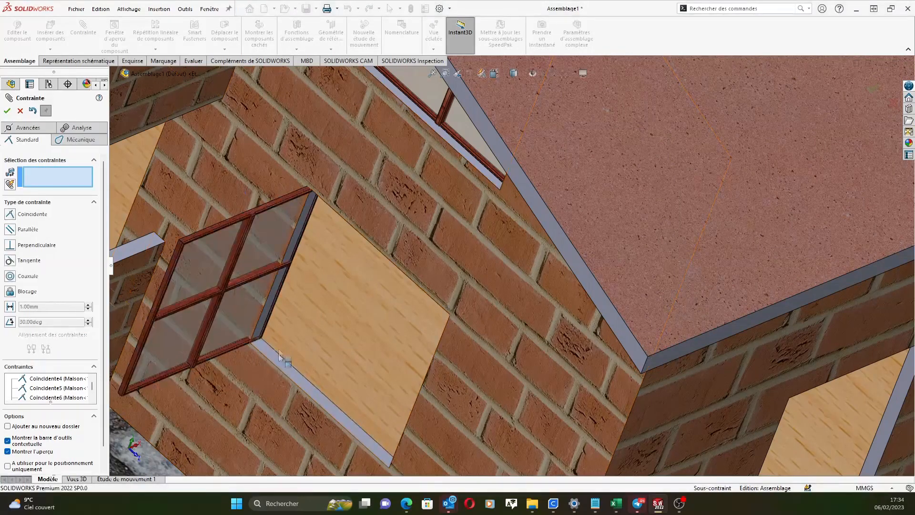
Add a coincident mate between the right vertical edge of the lower-storey opening and the free vertical frame edge of Fenetre<5>
scroll(309, 315, "up", 3)
middle_click_drag(310, 314, 504, 321)
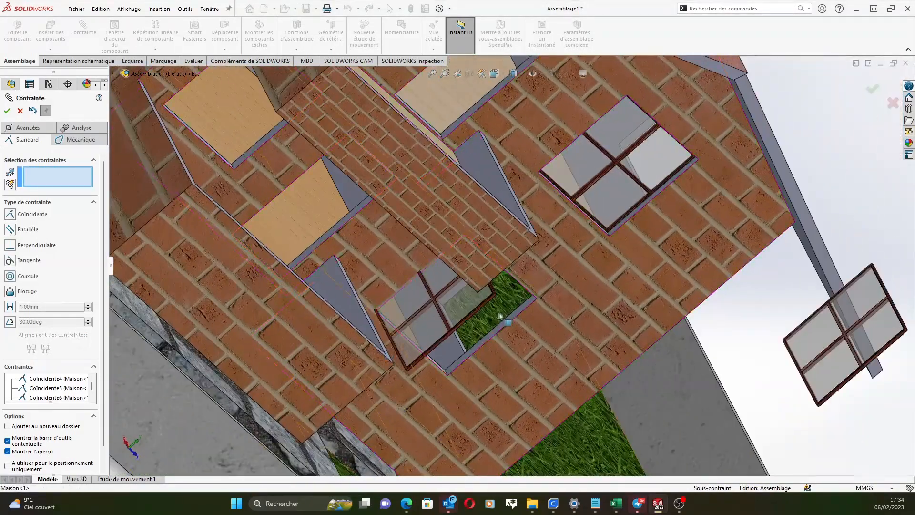
scroll(505, 320, "down", 5)
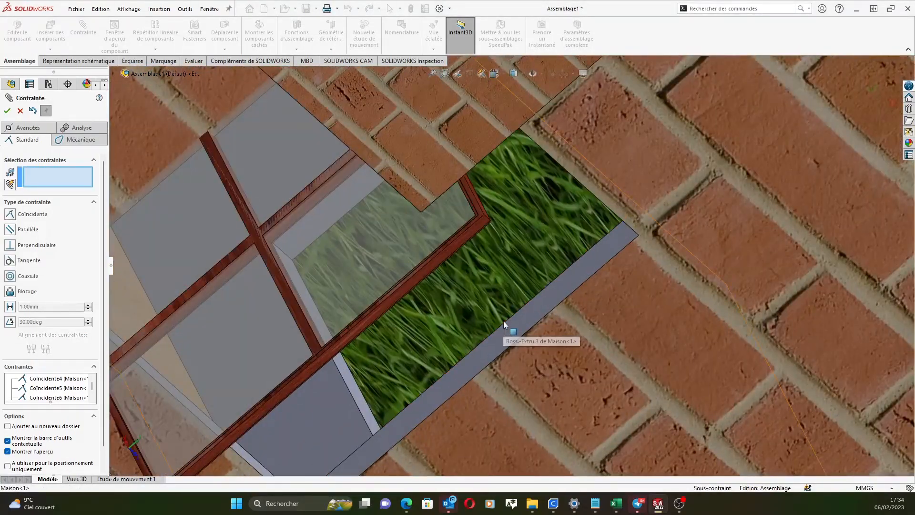
left_click(505, 322)
scroll(410, 357, "up", 5)
middle_click_drag(459, 338, 370, 319)
scroll(217, 322, "up", 4)
scroll(217, 322, "down", 10)
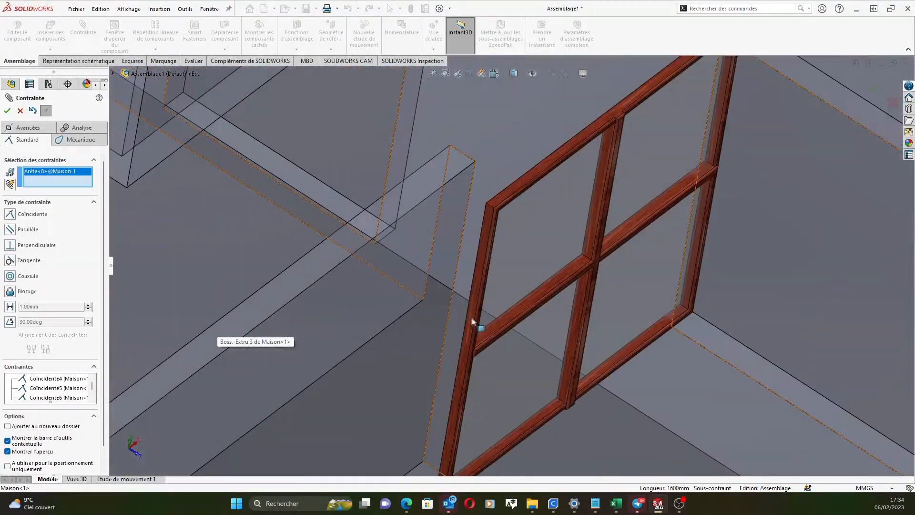
left_click(500, 189)
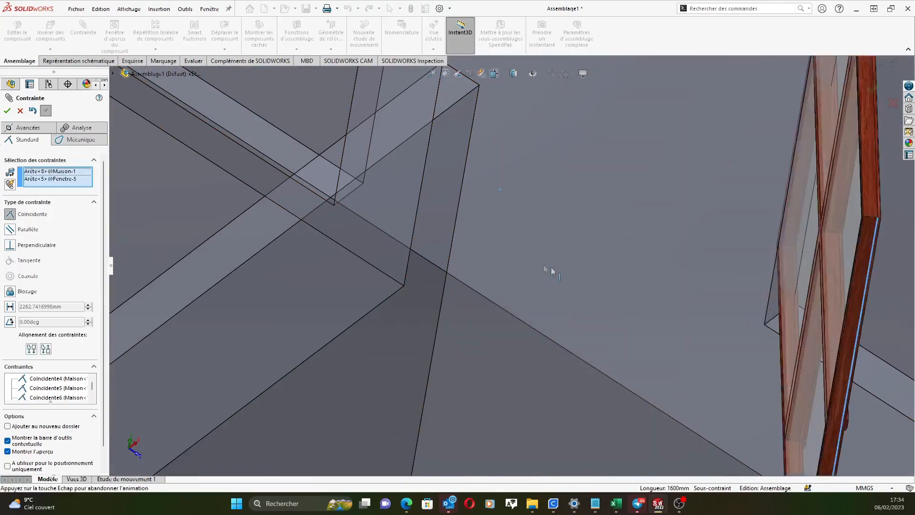
scroll(620, 264, "up", 3)
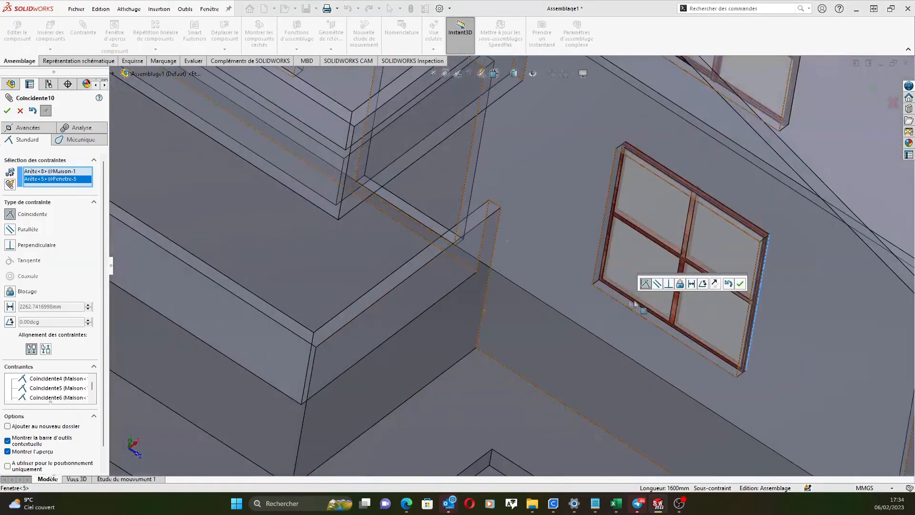
left_click(740, 284)
Examine up close how the windows sit in the upper- and lower-storey openings beside the balconies
scroll(576, 283, "up", 10)
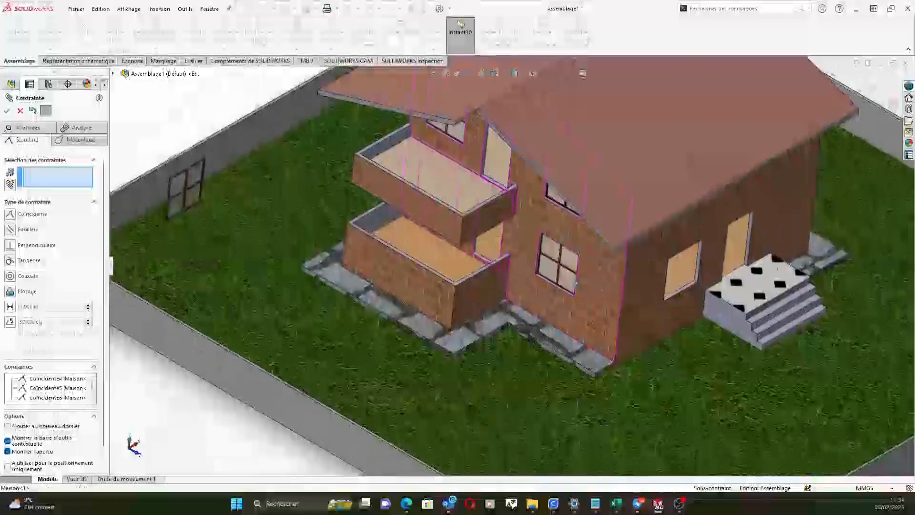
middle_click_drag(576, 284, 643, 265)
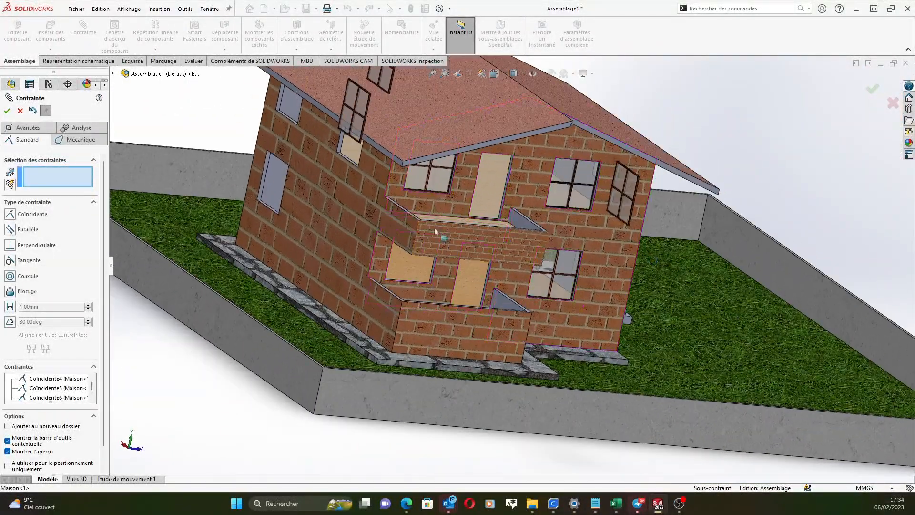
scroll(525, 253, "up", 3)
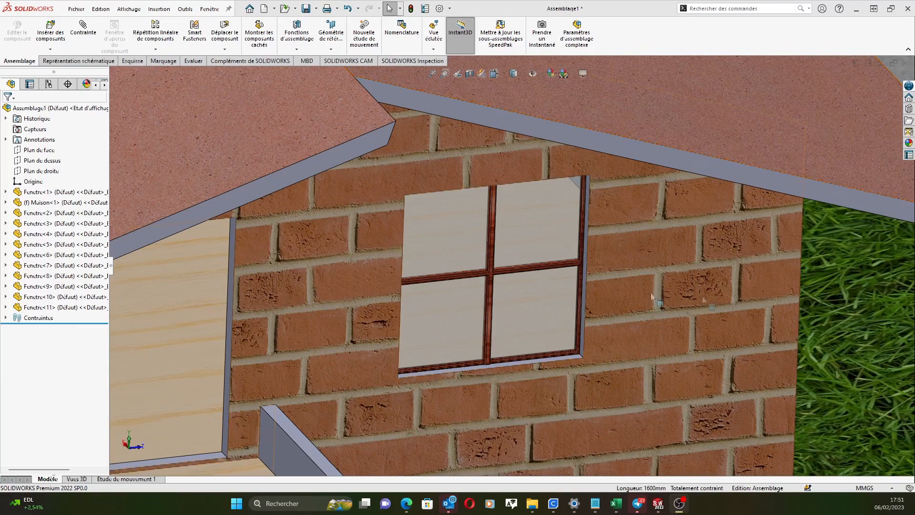
scroll(505, 247, "down", 10)
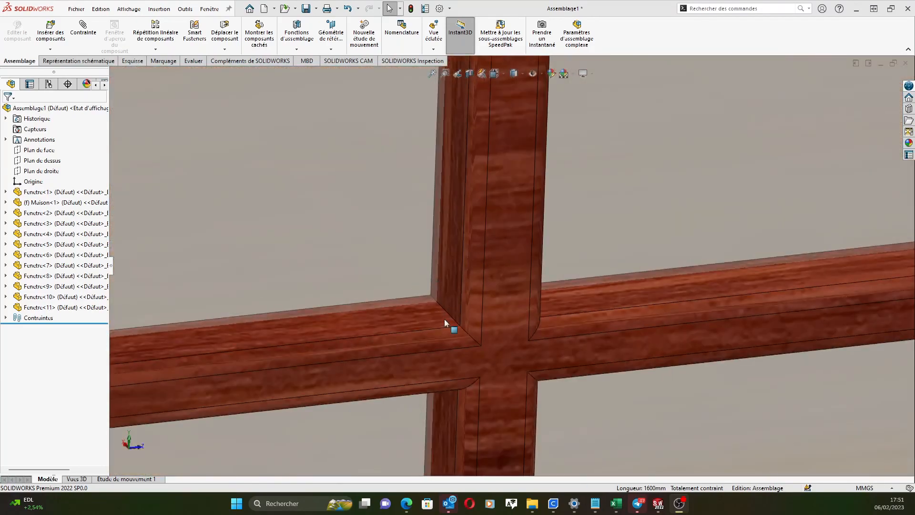
scroll(444, 319, "up", 2)
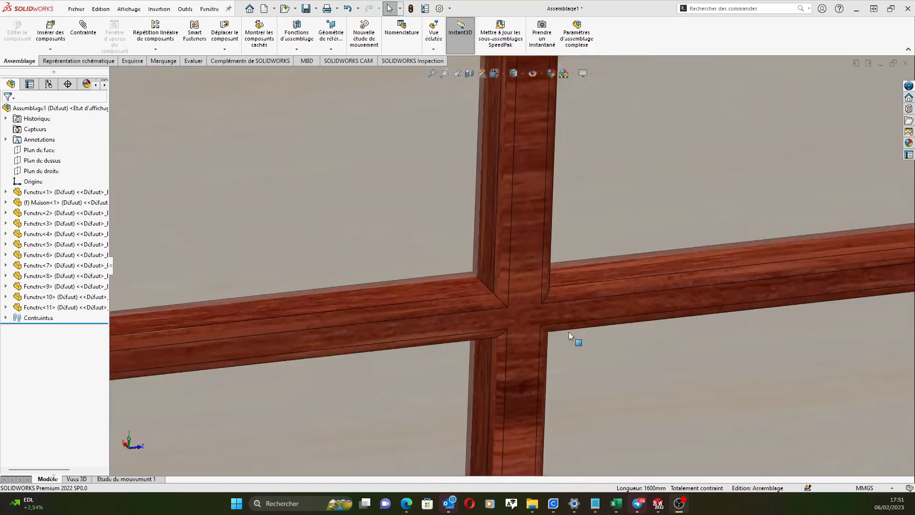
scroll(572, 337, "up", 8)
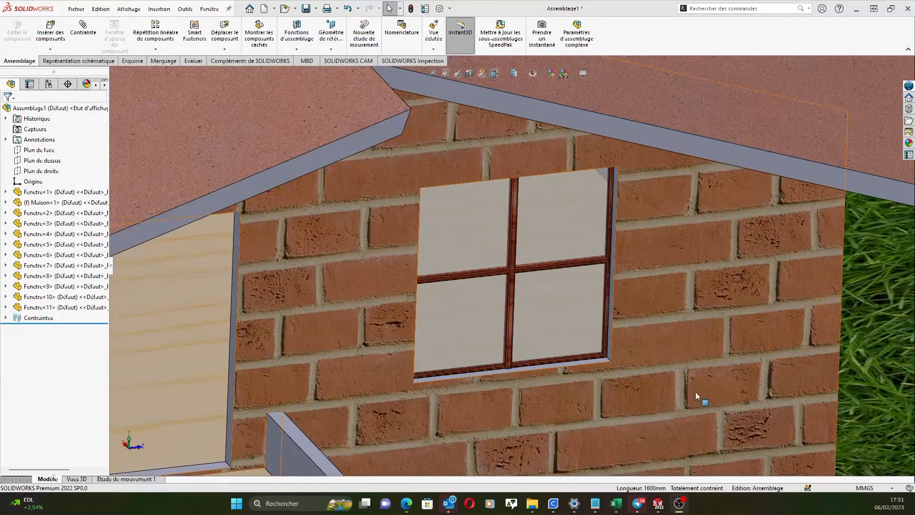
middle_click_drag(702, 413, 734, 86, "ctrl")
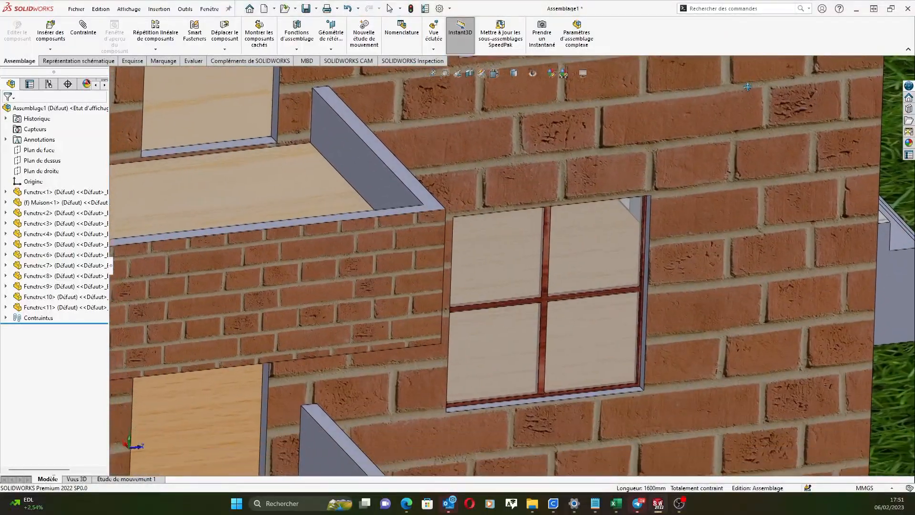
scroll(588, 267, "down", 3)
scroll(589, 267, "down", 3)
middle_click_drag(492, 322, 561, 176, "ctrl")
scroll(583, 336, "up", 2)
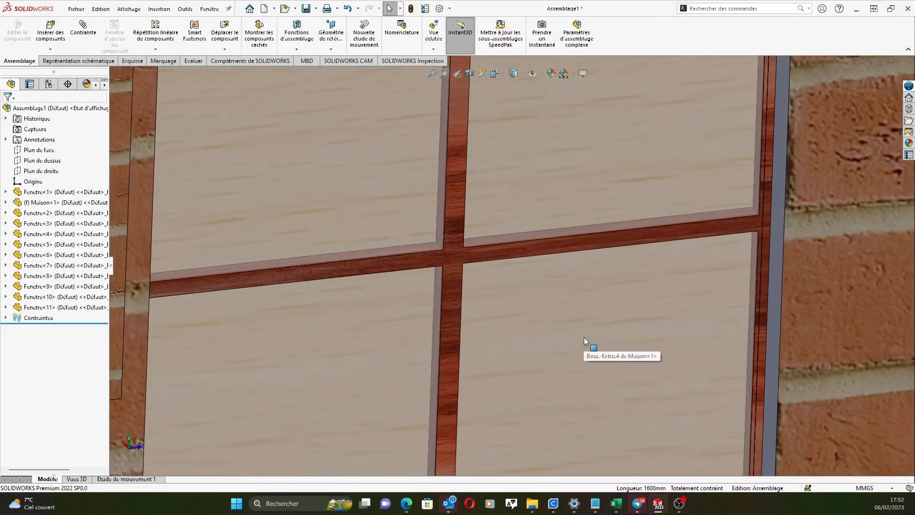
scroll(459, 265, "up", 1)
scroll(461, 267, "up", 1)
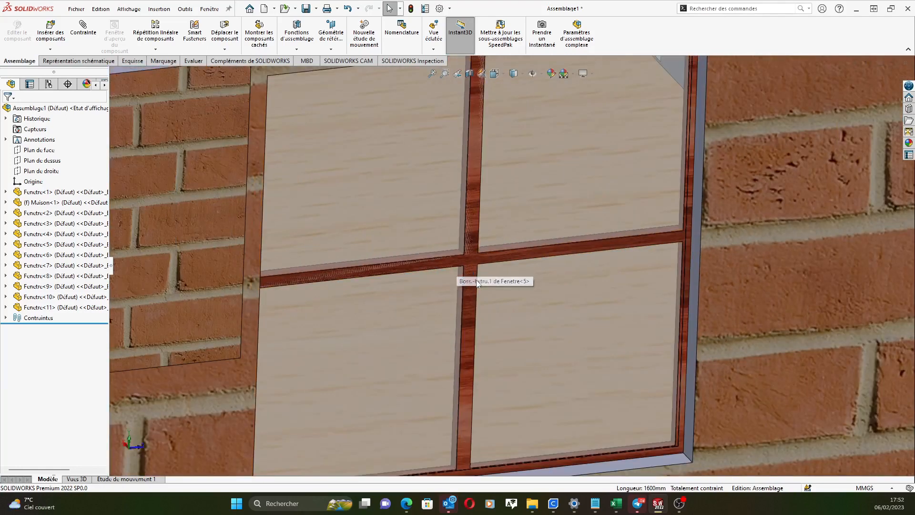
scroll(476, 257, "up", 2)
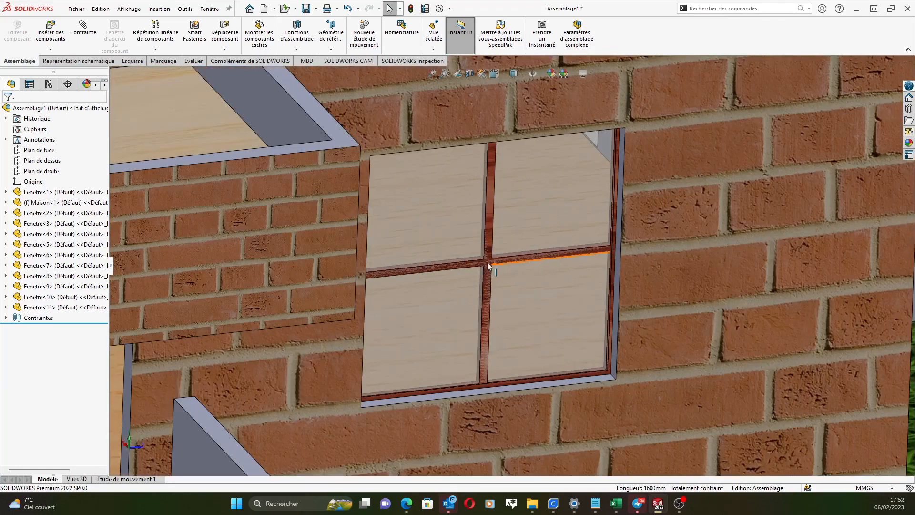
scroll(543, 224, "up", 1)
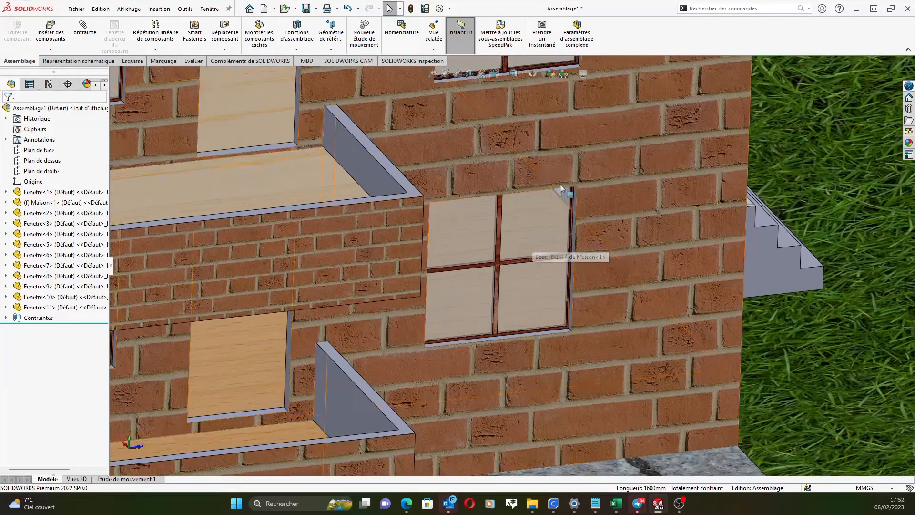
Look over the house from all around, checking the fitted windows and the small openings in the gable wall
middle_click_drag(606, 128, 634, 267)
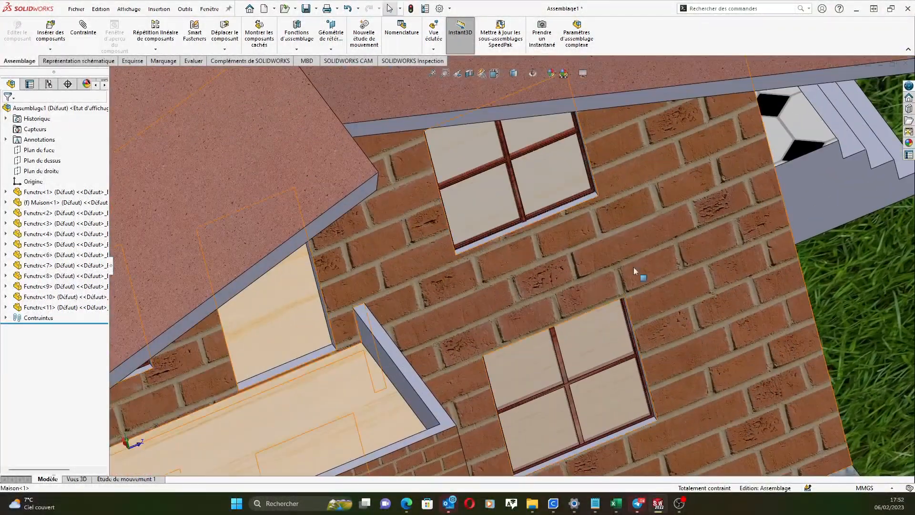
scroll(501, 315, "up", 5)
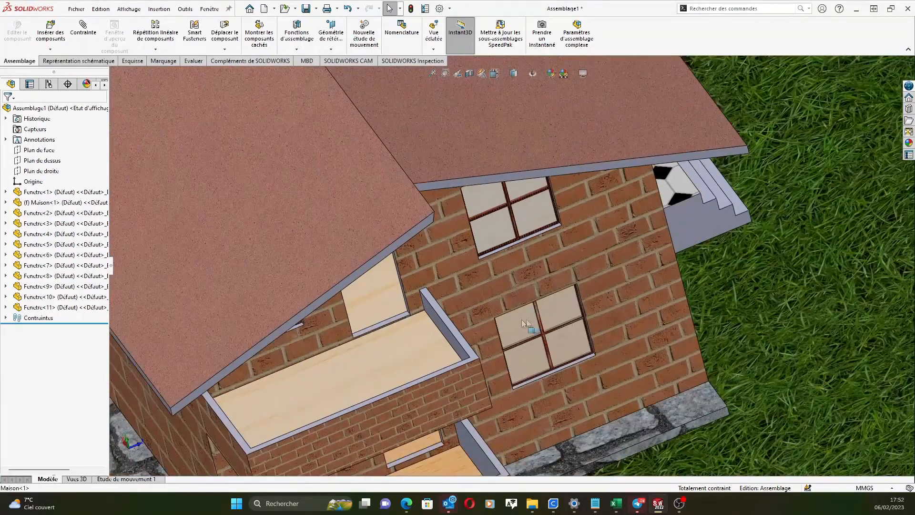
scroll(496, 312, "up", 2)
scroll(400, 341, "up", 2)
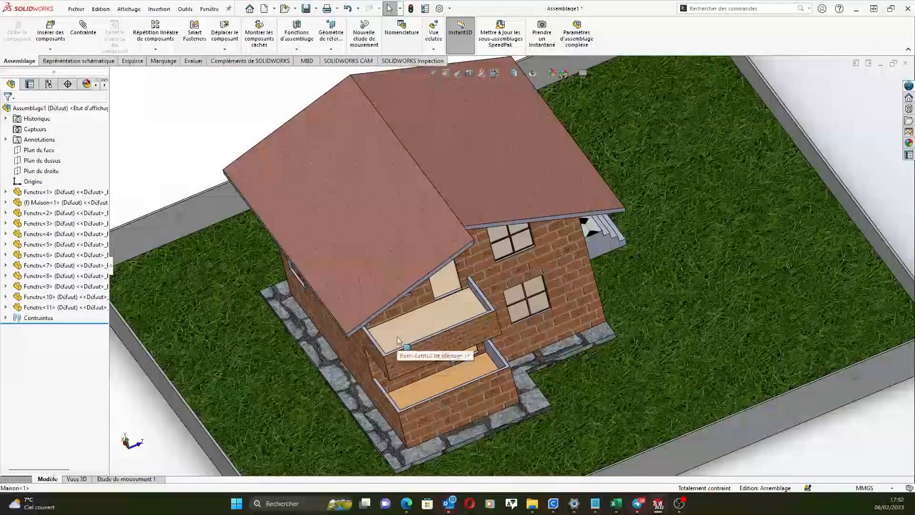
middle_click_drag(398, 344, 427, 298)
scroll(314, 320, "up", 2)
middle_click_drag(315, 320, 393, 373)
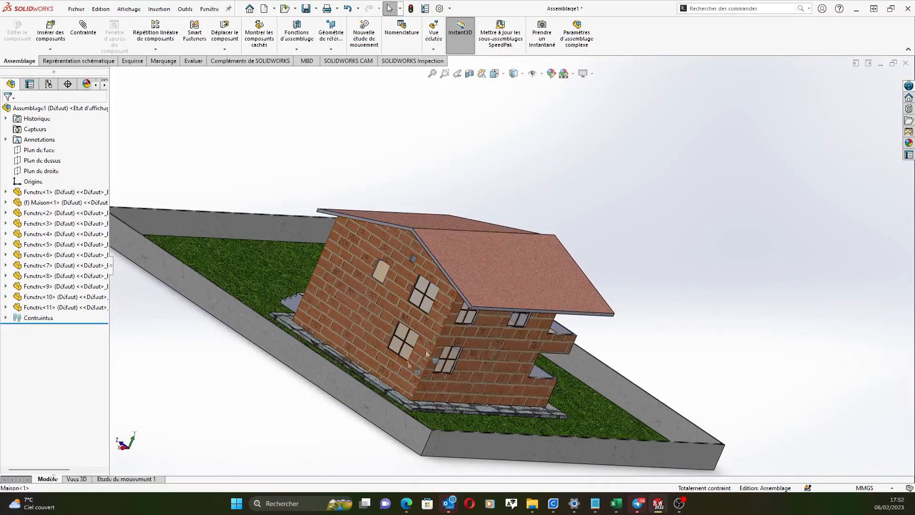
scroll(381, 269, "down", 3)
scroll(372, 231, "down", 5)
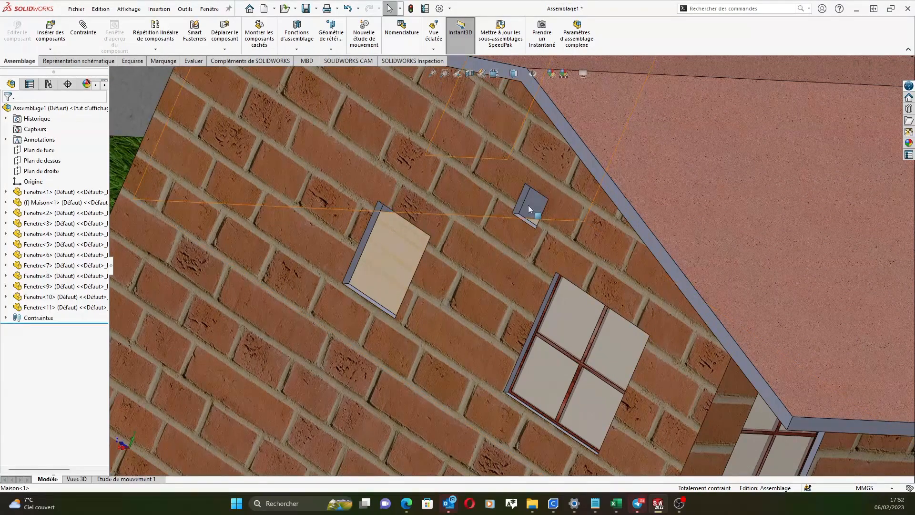
Look over the house from both sides and inspect the small square opening in the gable wall up close
scroll(528, 205, "up", 8)
middle_click_drag(658, 382, 464, 395)
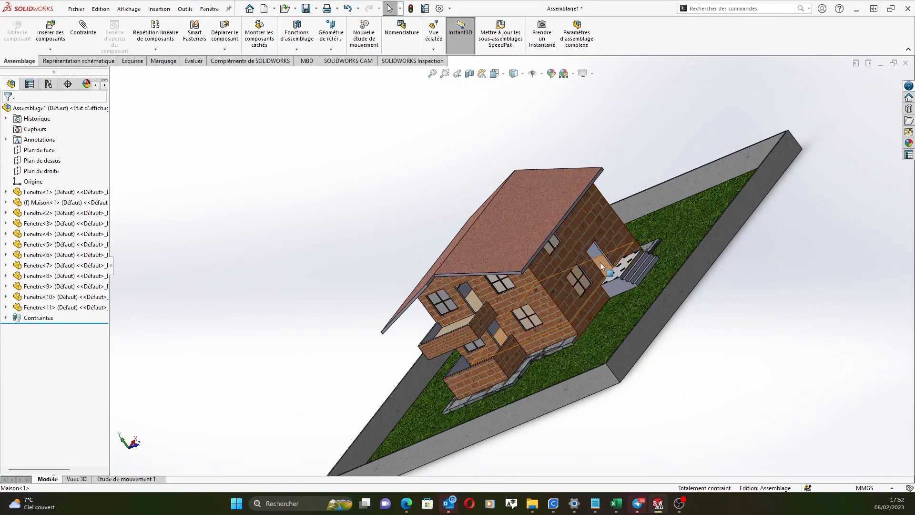
scroll(487, 307, "up", 3)
scroll(481, 297, "down", 3)
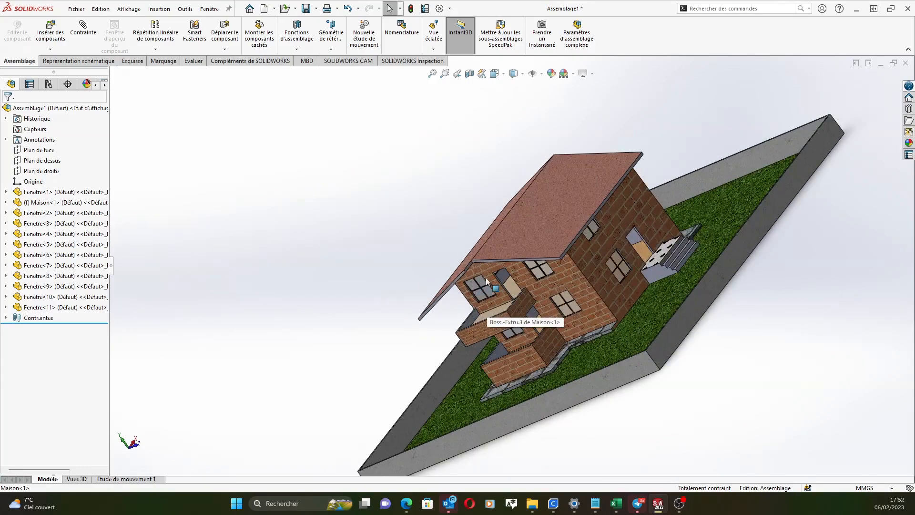
middle_click_drag(472, 297, 677, 334)
scroll(629, 207, "down", 8)
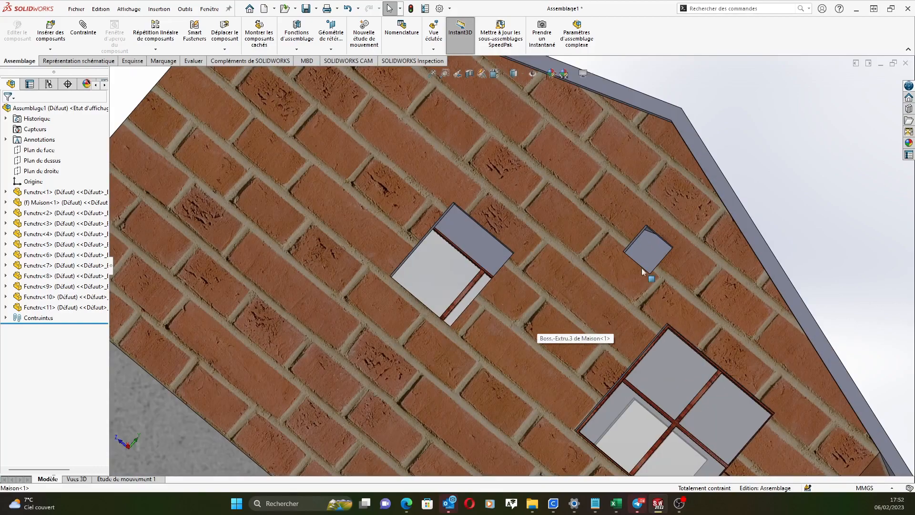
scroll(643, 271, "up", 5)
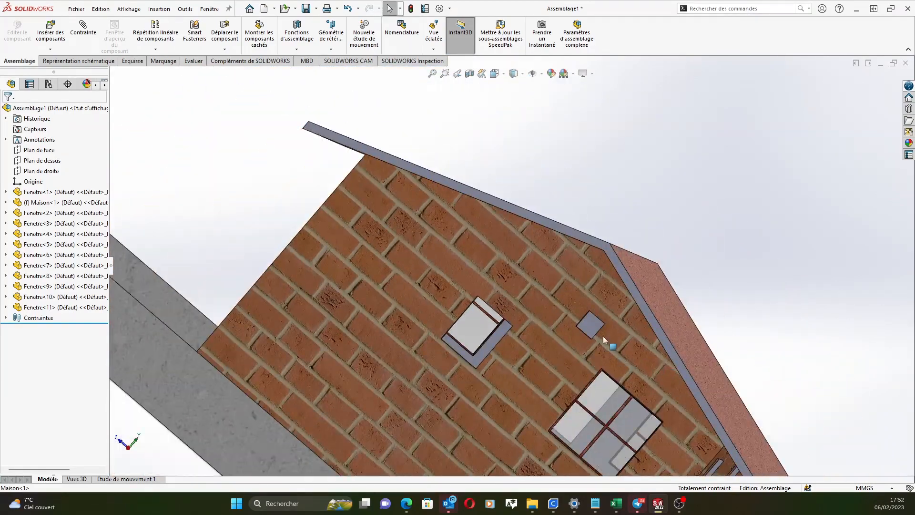
scroll(595, 331, "down", 6)
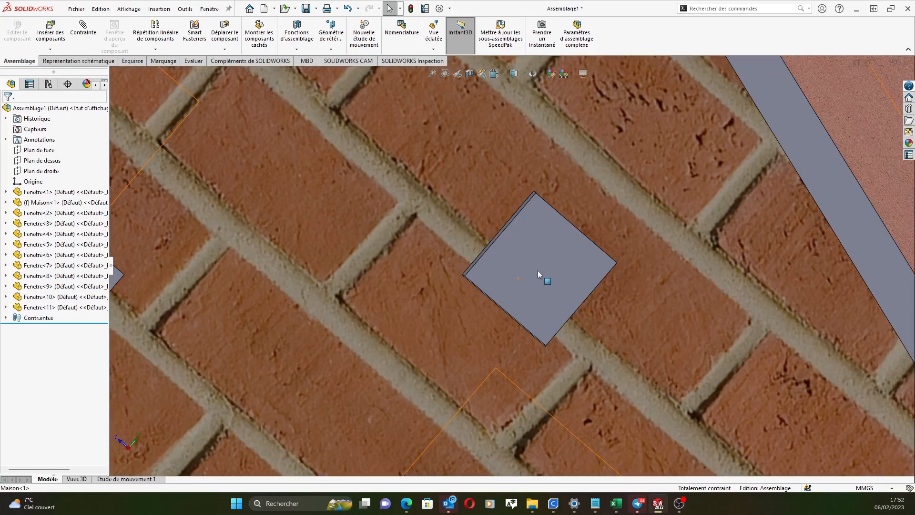
Insert a new part into the assembly and place its first sketch on the brick gable wall face beside the small square opening
left_click(50, 50)
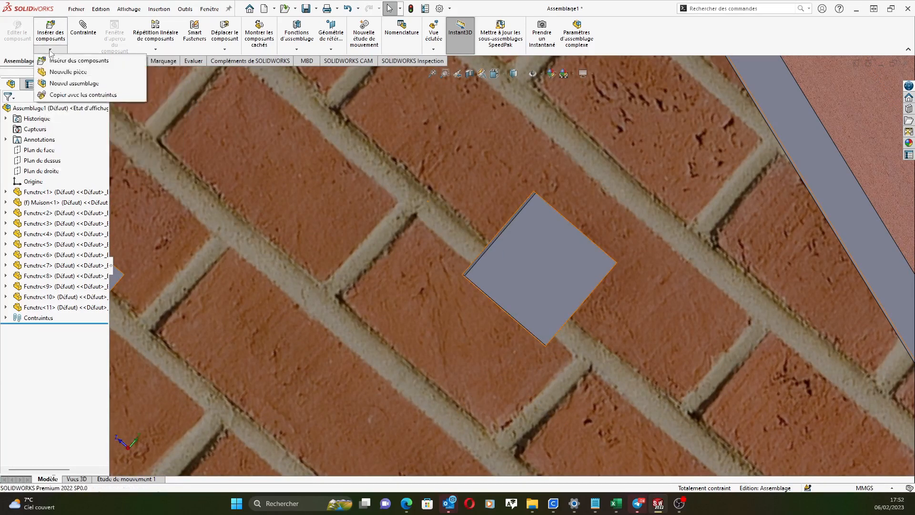
left_click(65, 76)
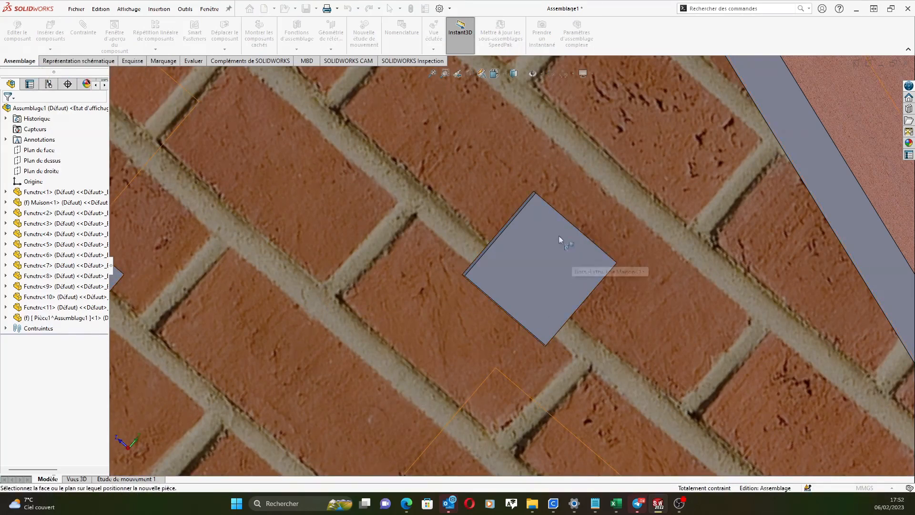
scroll(523, 302, "up", 2)
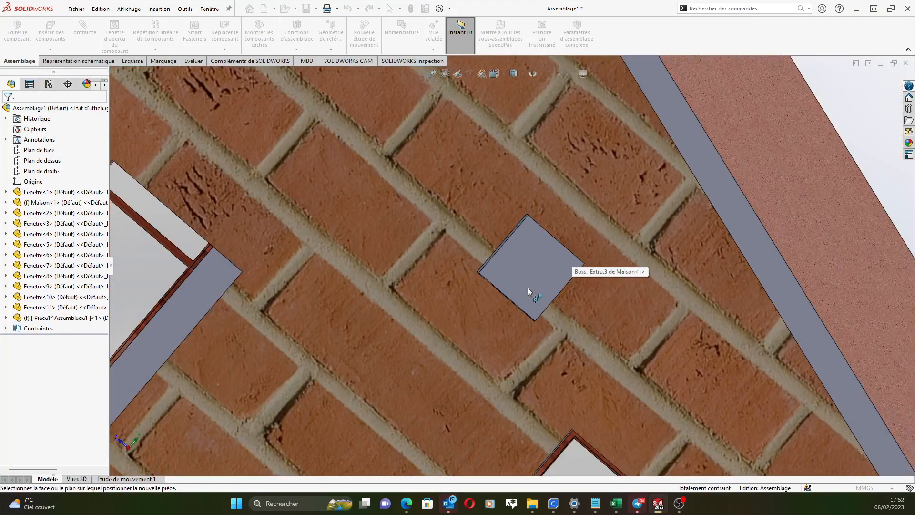
scroll(527, 287, "up", 1)
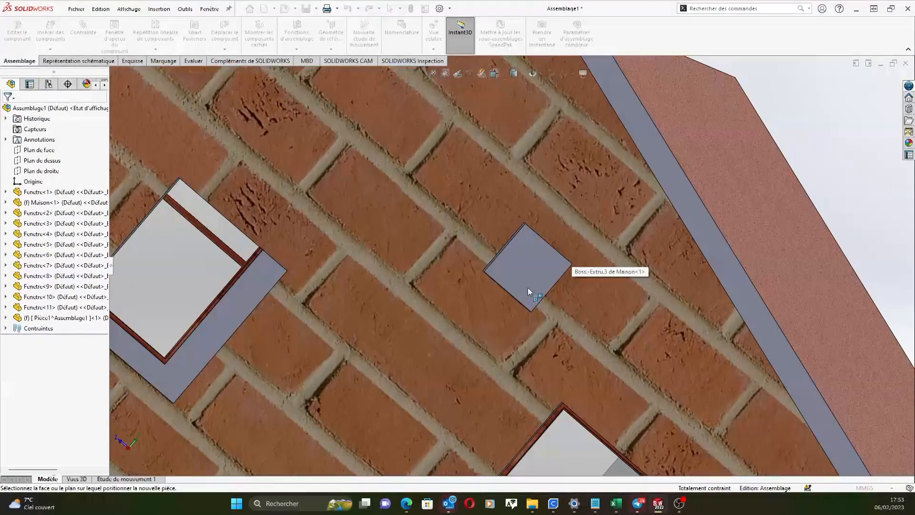
scroll(516, 259, "up", 4)
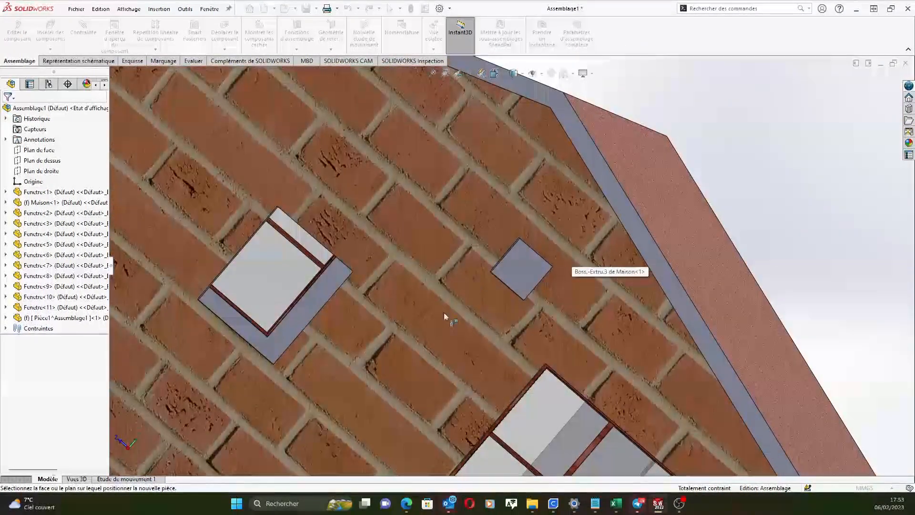
left_click(444, 312)
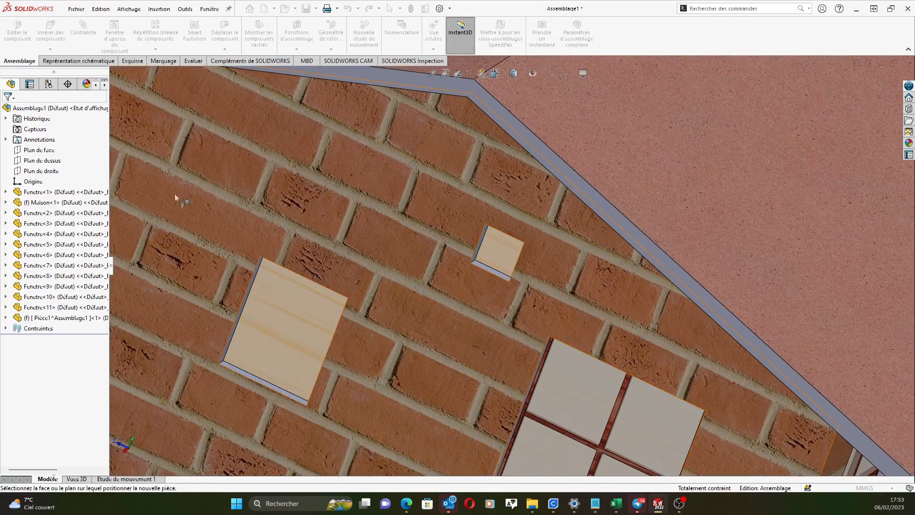
right_click(46, 203)
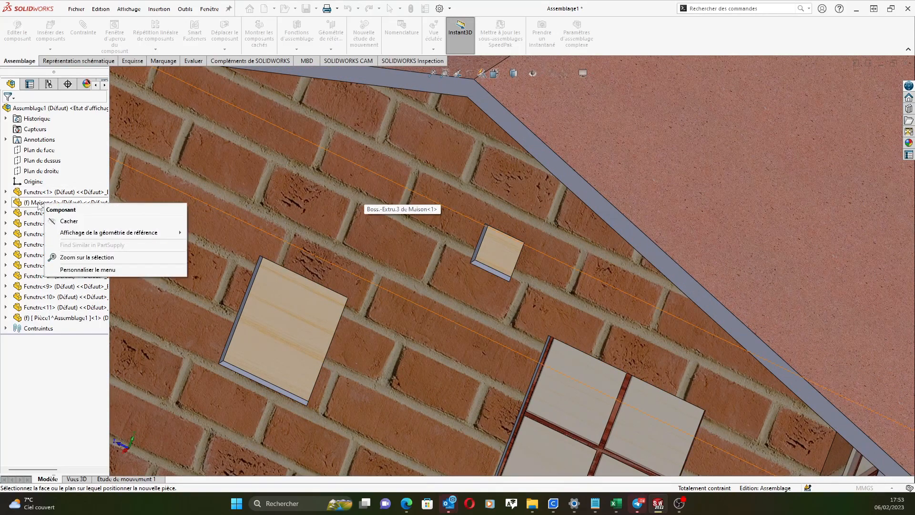
left_click(51, 346)
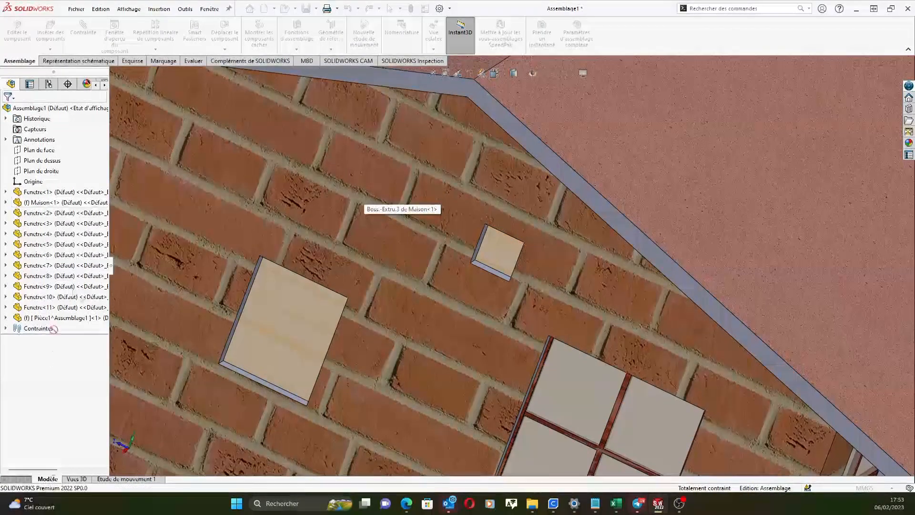
scroll(493, 248, "down", 5)
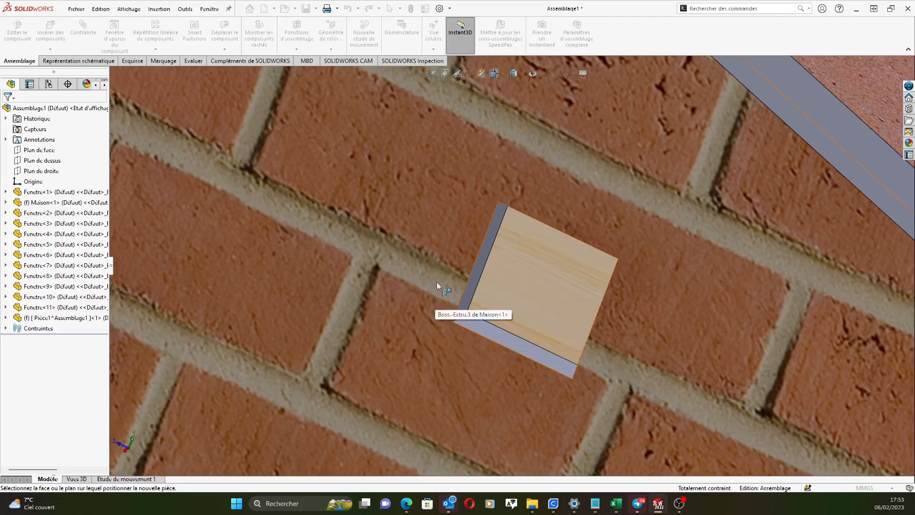
left_click(453, 276)
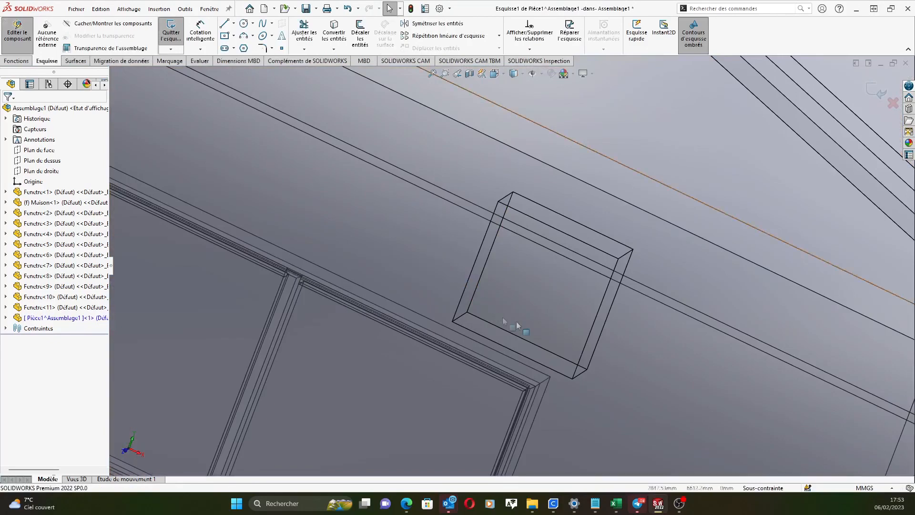
Examine the wireframe house to locate the outline of the small square opening near the window frames
scroll(559, 321, "up", 3)
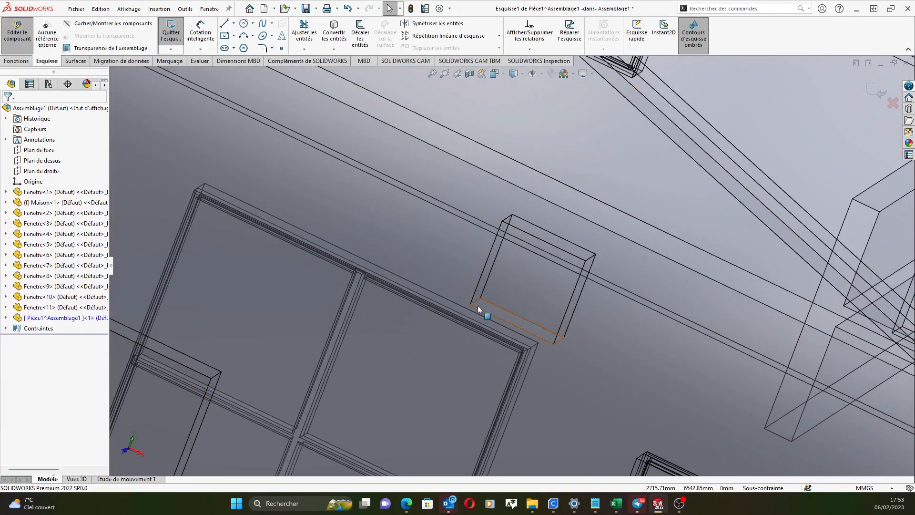
scroll(555, 306, "down", 4)
scroll(500, 269, "up", 5)
scroll(495, 267, "up", 3)
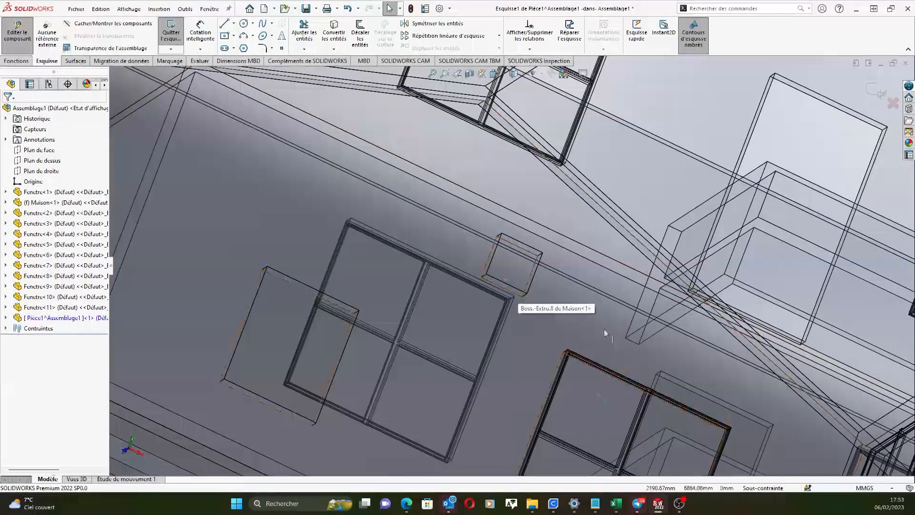
scroll(563, 336, "up", 8)
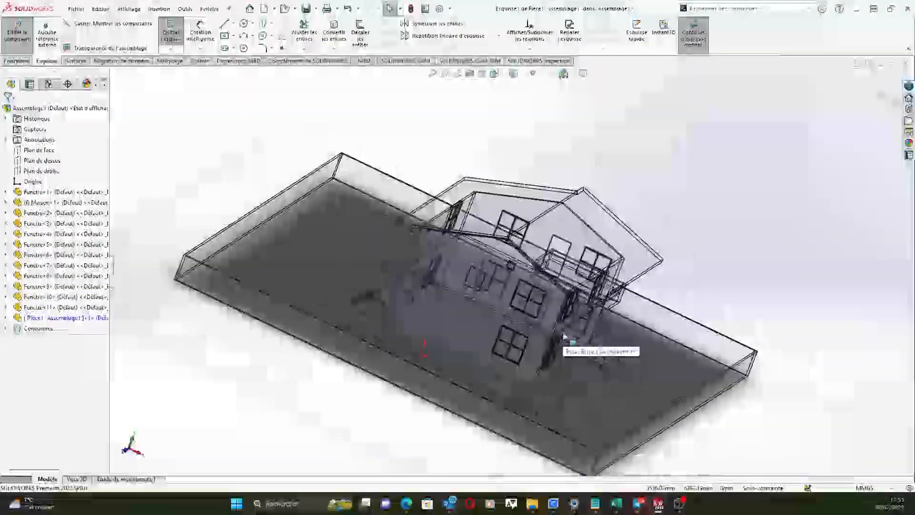
scroll(516, 264, "down", 10)
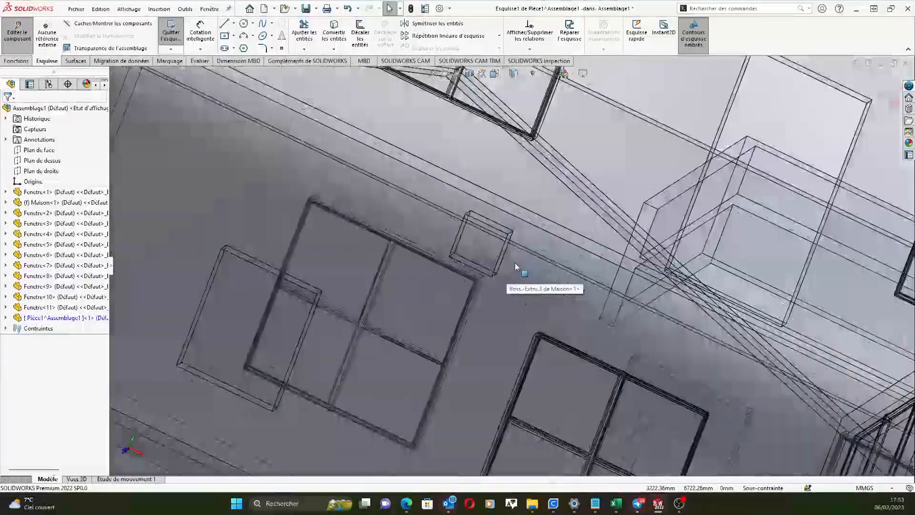
scroll(511, 268, "up", 5)
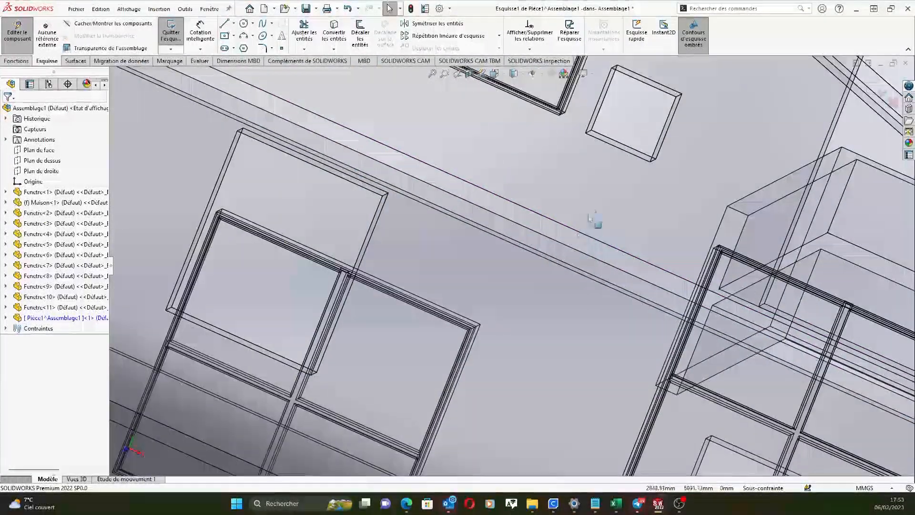
middle_click_drag(591, 215, 461, 403, "ctrl")
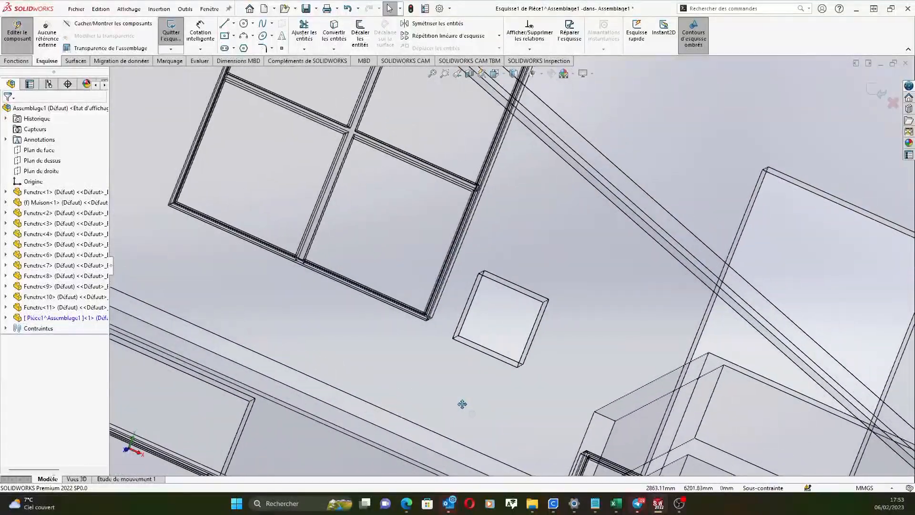
scroll(481, 296, "down", 2)
scroll(481, 296, "down", 4)
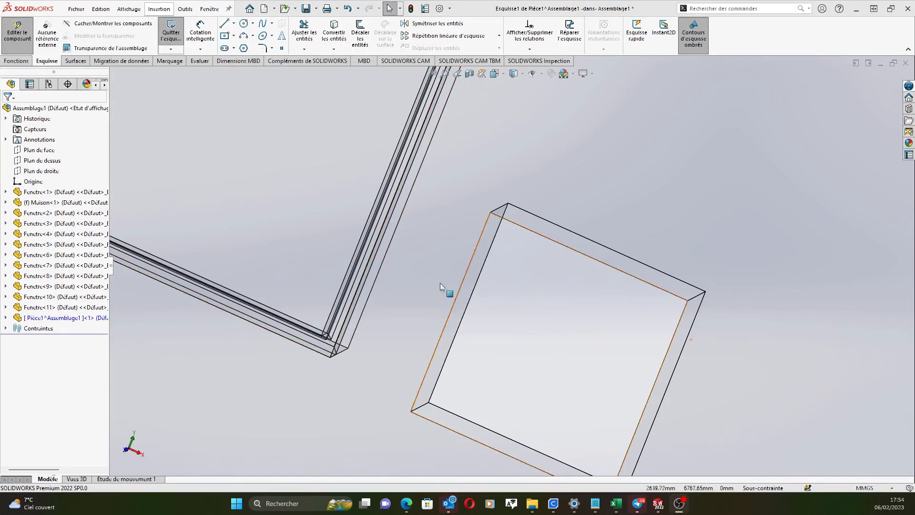
scroll(503, 302, "up", 2)
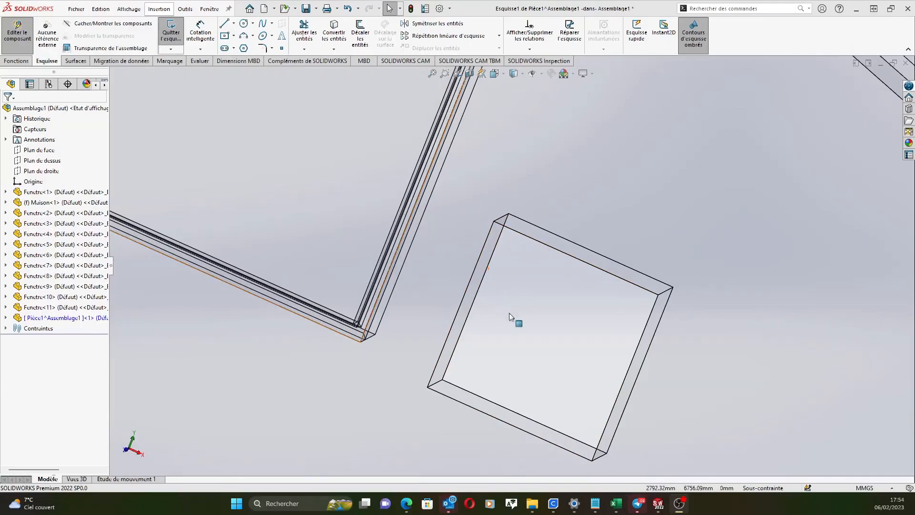
scroll(520, 314, "down", 2)
scroll(523, 316, "up", 6)
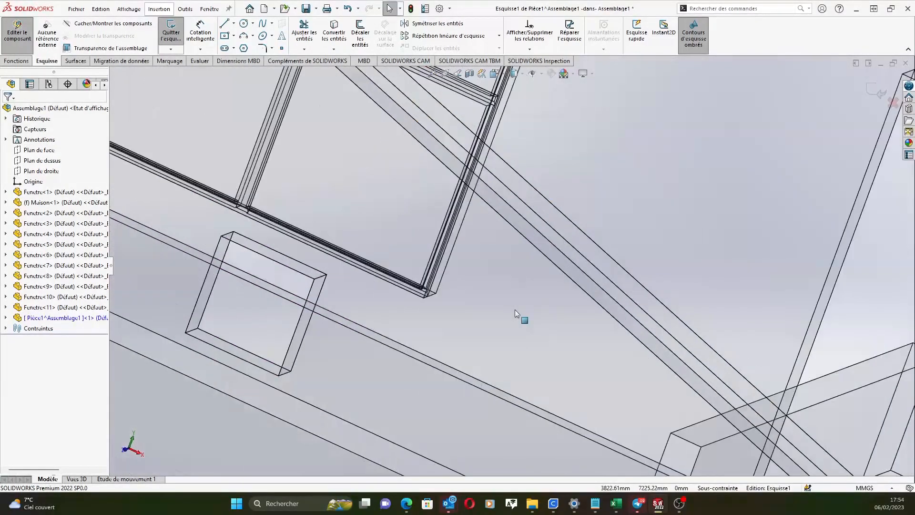
scroll(407, 346, "down", 6)
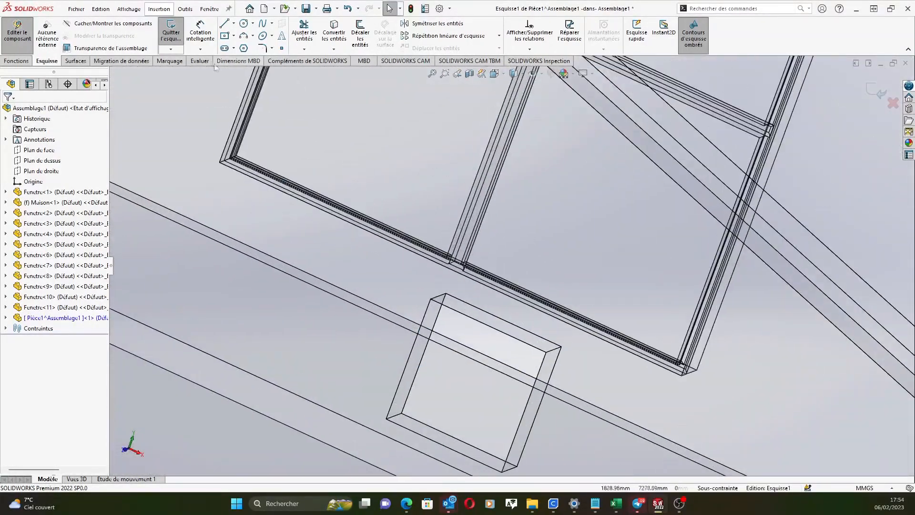
Convert the four edges of the small square opening's outline into sketch entities of the new part
left_click(428, 312)
left_click(480, 322, "ctrl")
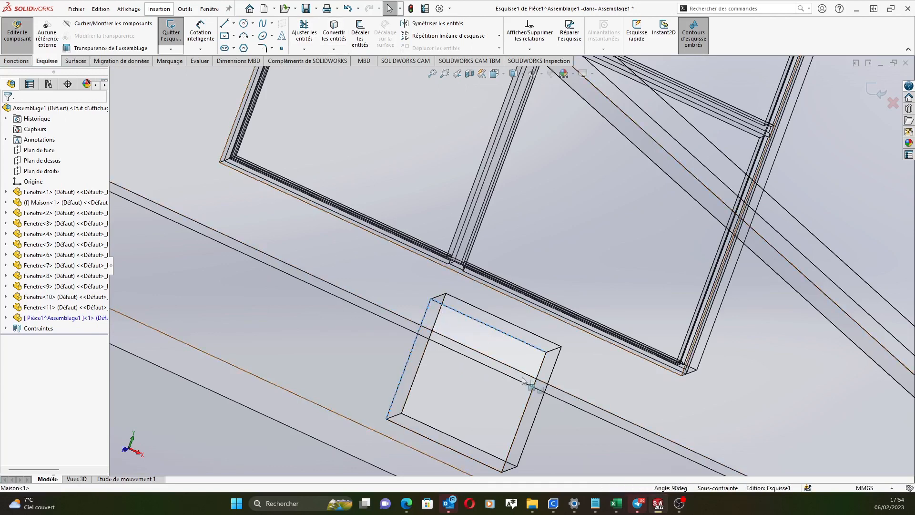
left_click(541, 367, "ctrl")
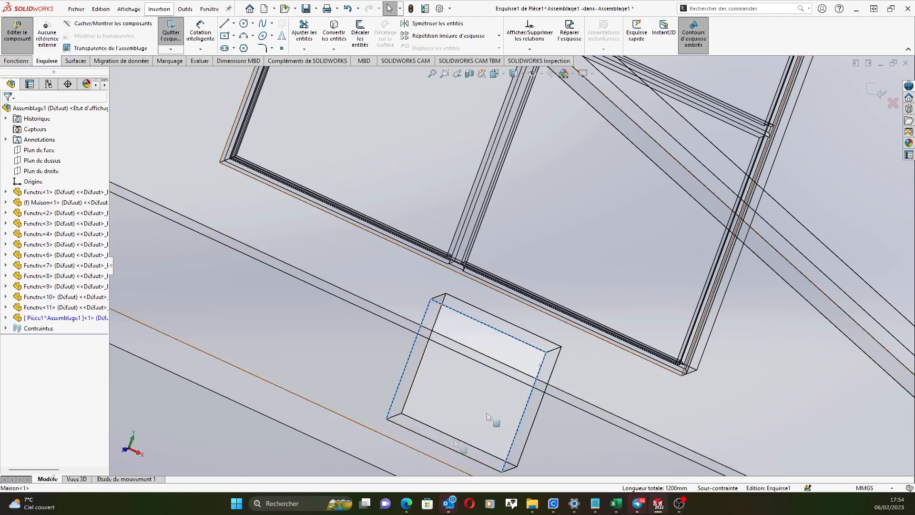
left_click(428, 438, "ctrl")
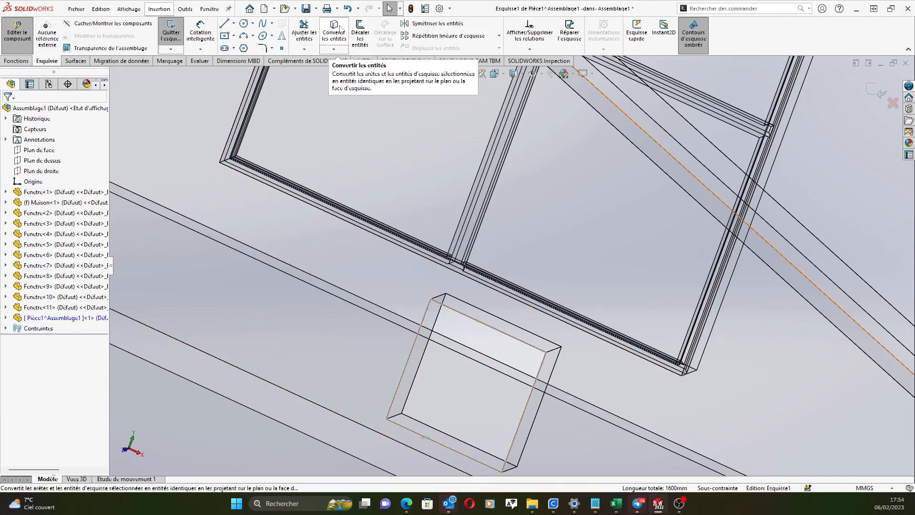
left_click(341, 30)
Offset the converted square outline 10 mm inwards as a chain, with the offset dimension added
middle_click_drag(448, 310, 481, 350)
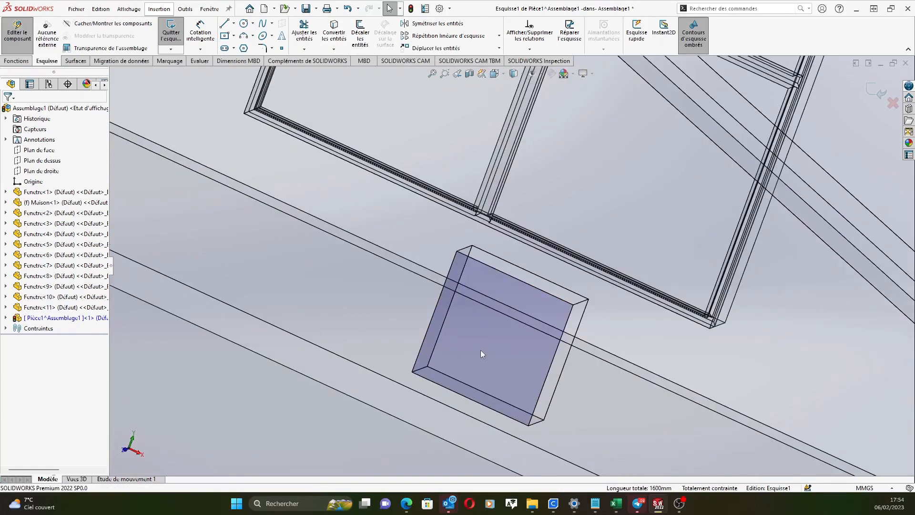
scroll(472, 370, "down", 2)
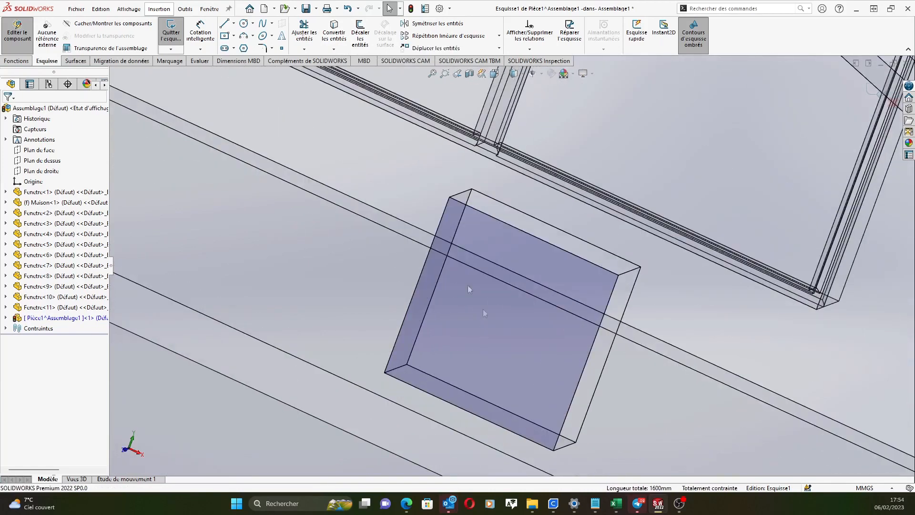
left_click(360, 31)
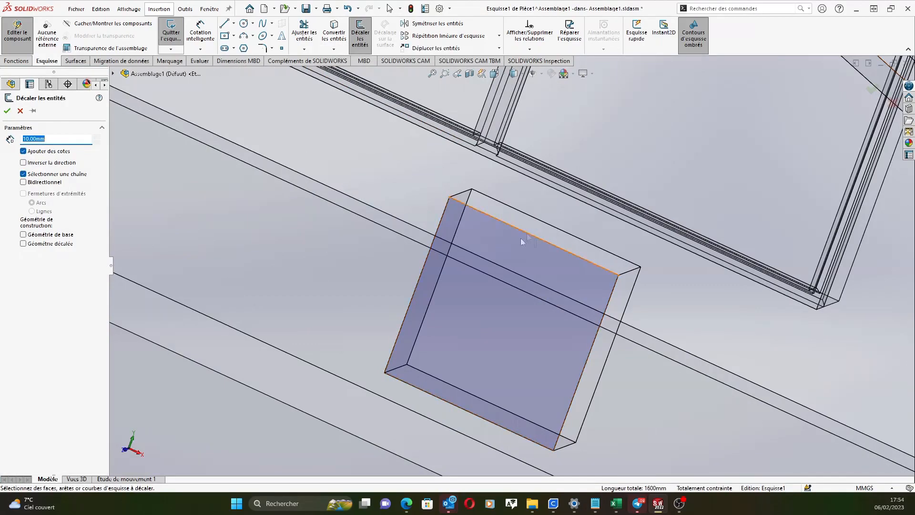
scroll(523, 239, "up", 2)
scroll(472, 236, "up", 3)
scroll(471, 236, "down", 5)
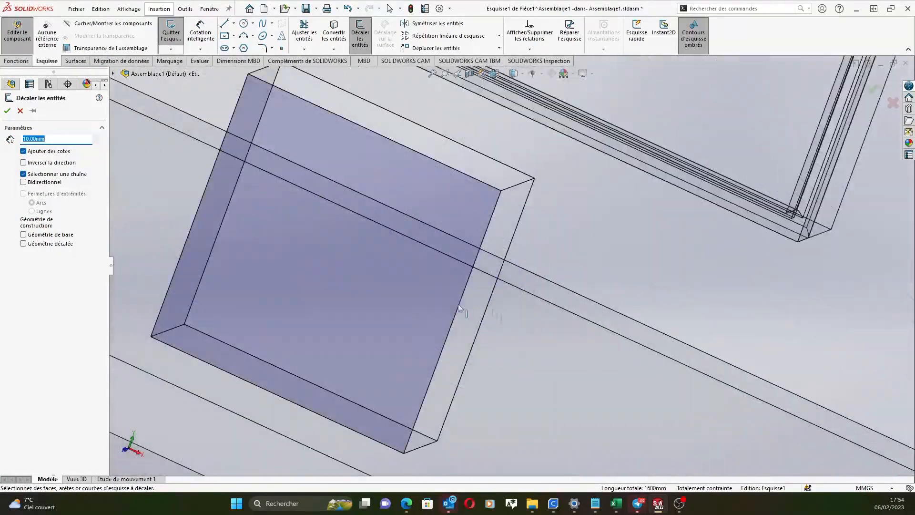
scroll(466, 209, "down", 3)
left_click(605, 217)
left_click(584, 141)
scroll(506, 268, "up", 5)
scroll(364, 293, "up", 2)
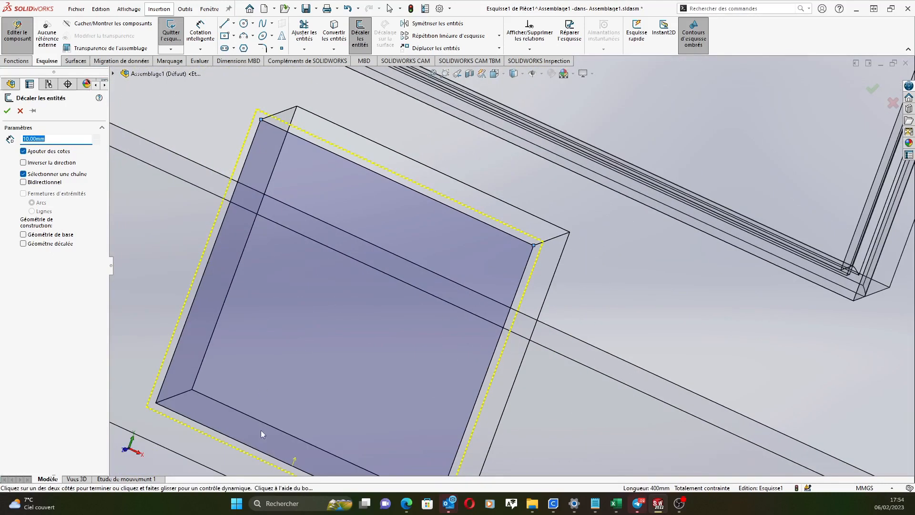
left_click(24, 163)
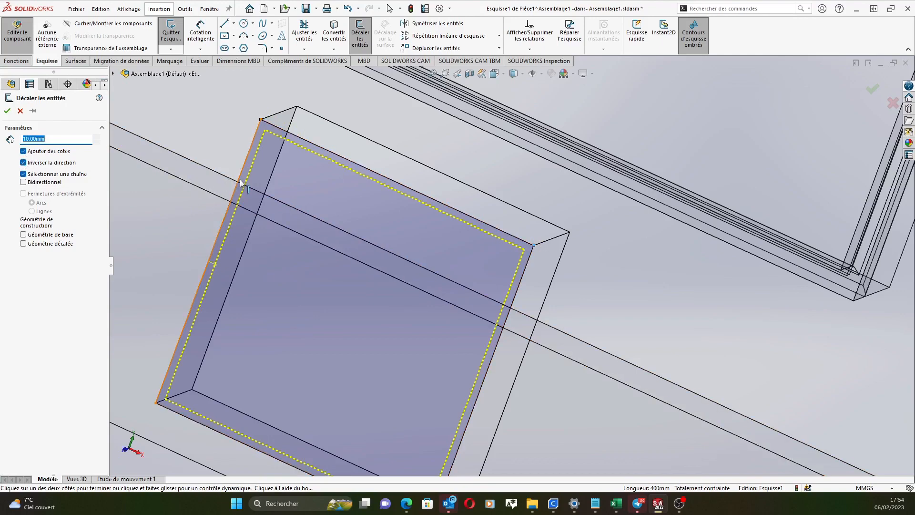
left_click(6, 112)
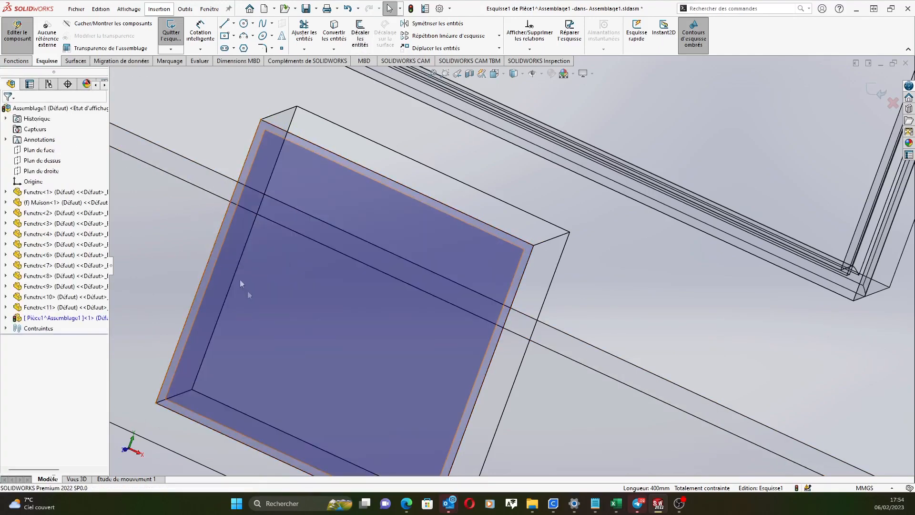
Close the square outline sketch and use it as the profile of an extruded boss in the new part
key("z")
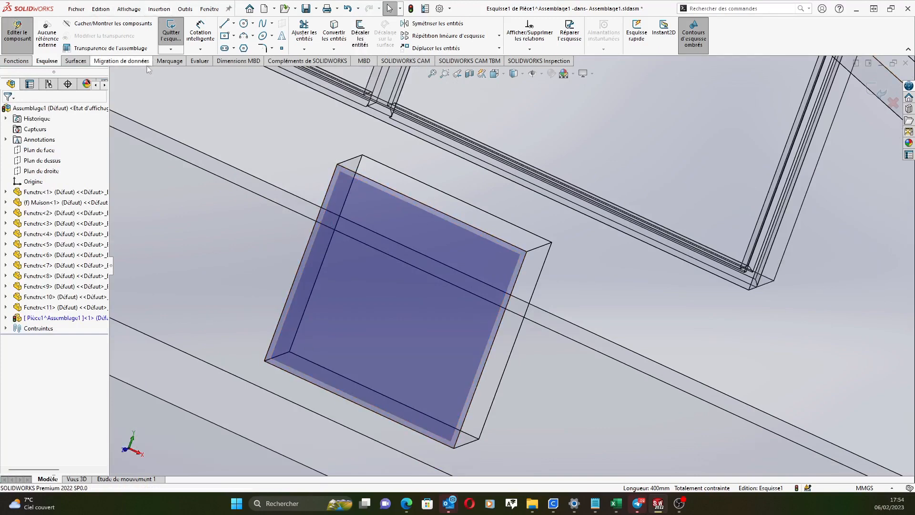
left_click(171, 33)
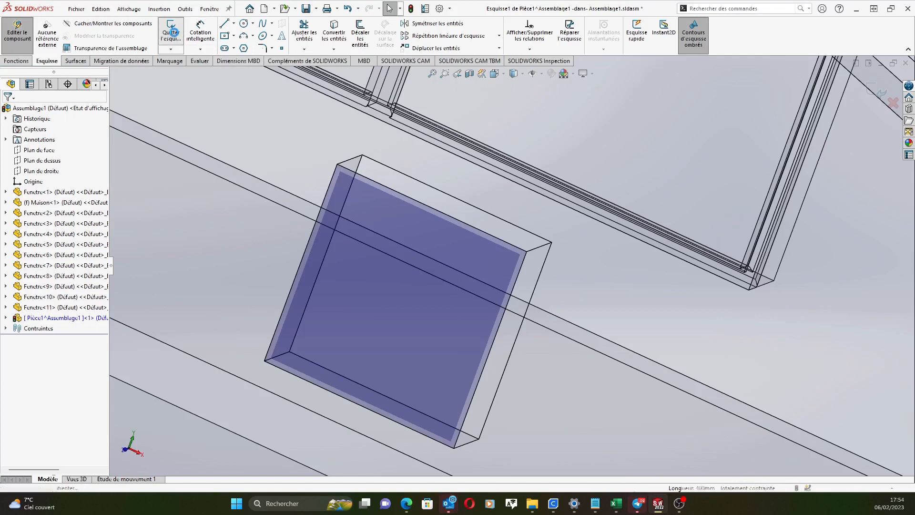
left_click(11, 62)
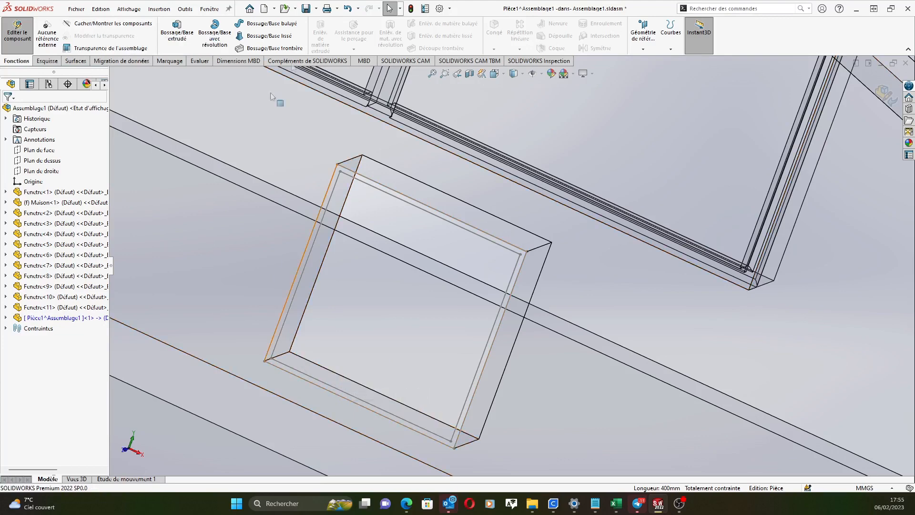
left_click(177, 30)
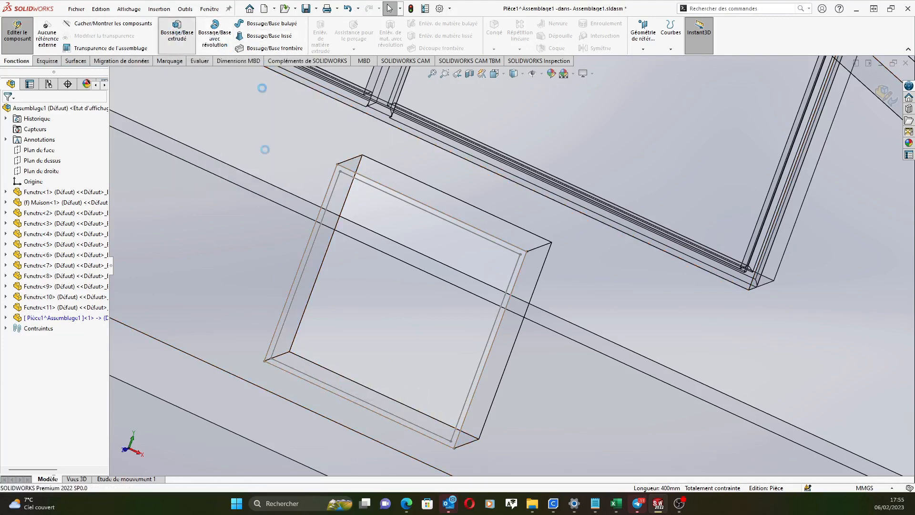
scroll(338, 231, "down", 10)
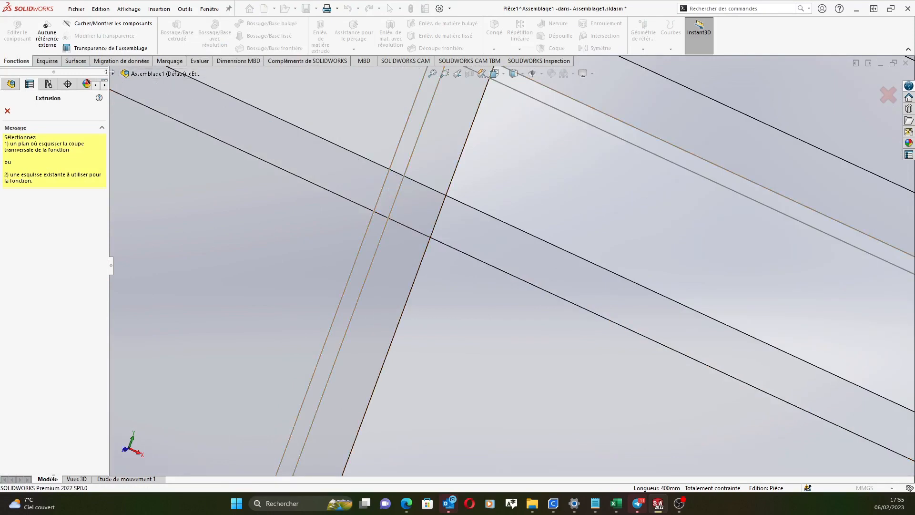
left_click(113, 73)
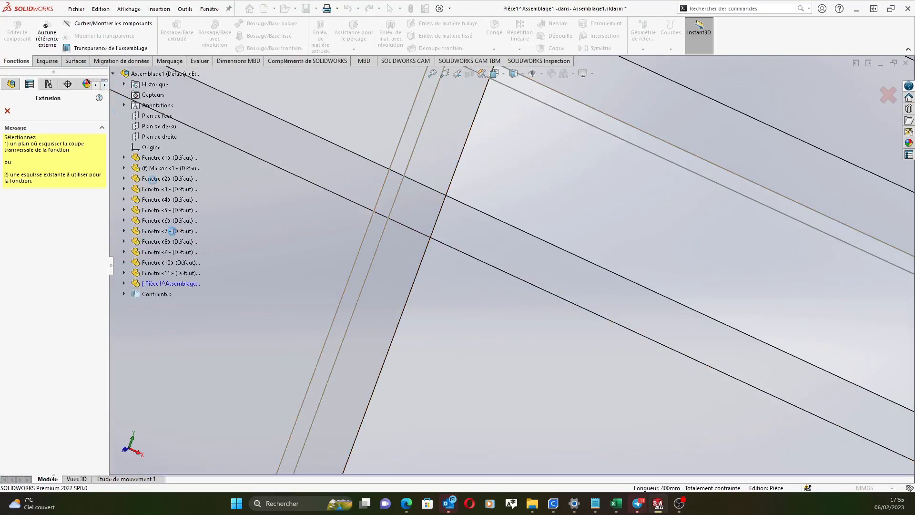
left_click(124, 284)
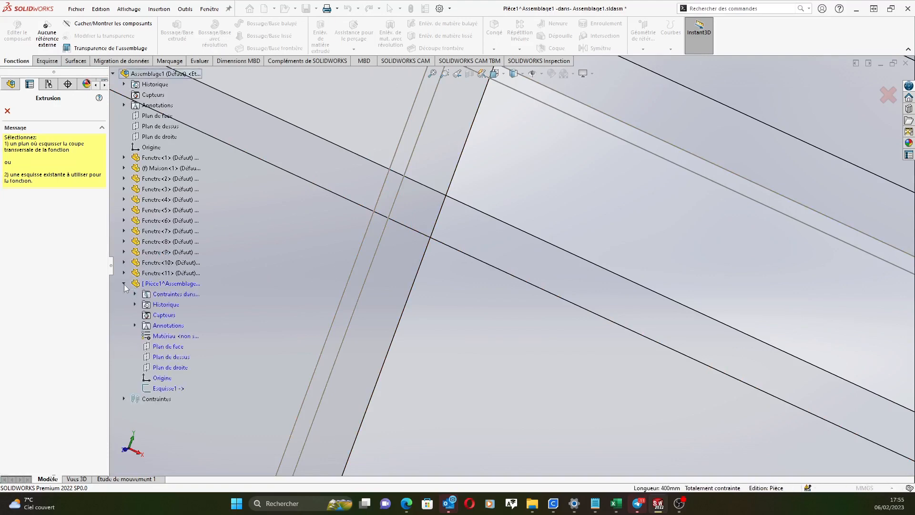
left_click(170, 388)
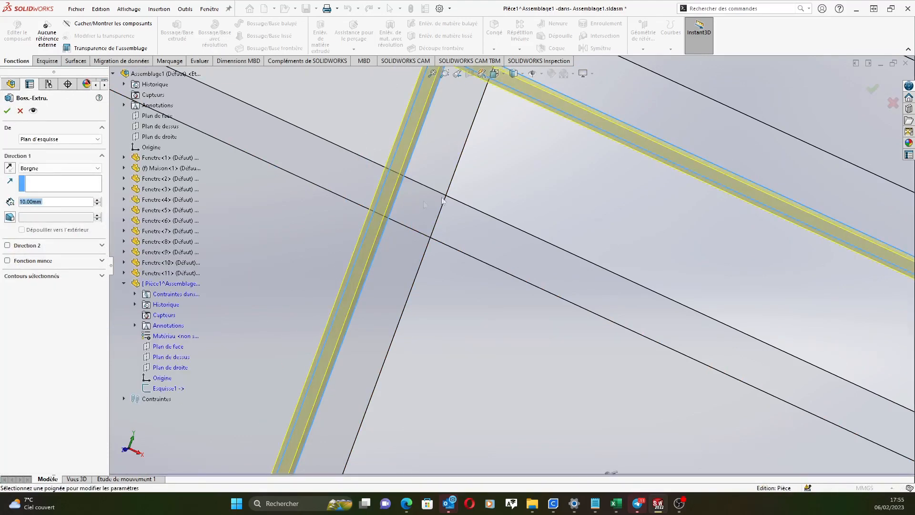
Reverse the frame's extrusion direction so that it runs into the small square wall opening
scroll(674, 278, "up", 1)
scroll(708, 278, "down", 3)
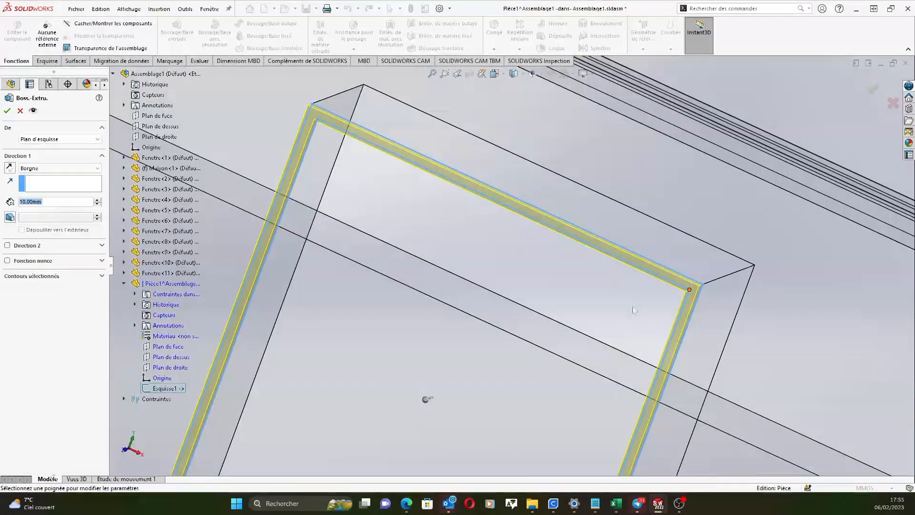
middle_click_drag(634, 310, 625, 314)
scroll(572, 315, "up", 5)
scroll(487, 285, "down", 5)
scroll(533, 280, "down", 6)
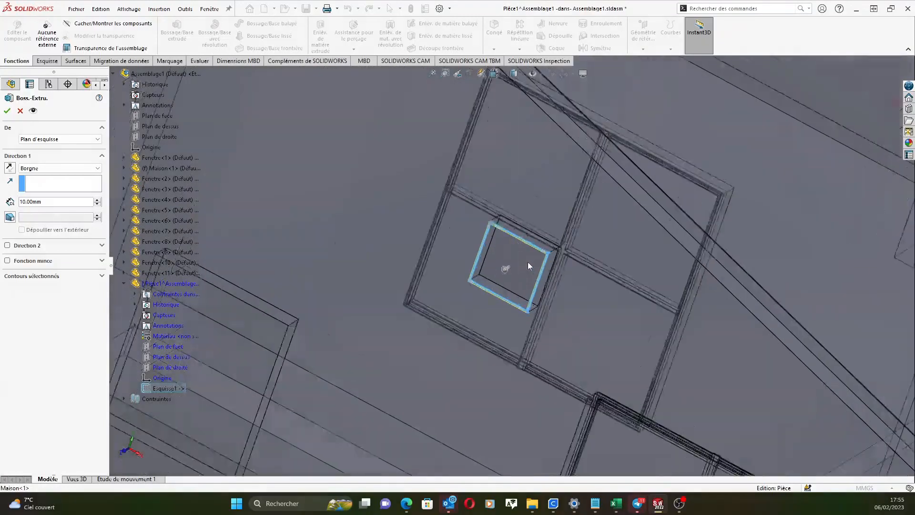
scroll(551, 286, "up", 1)
scroll(529, 289, "down", 1)
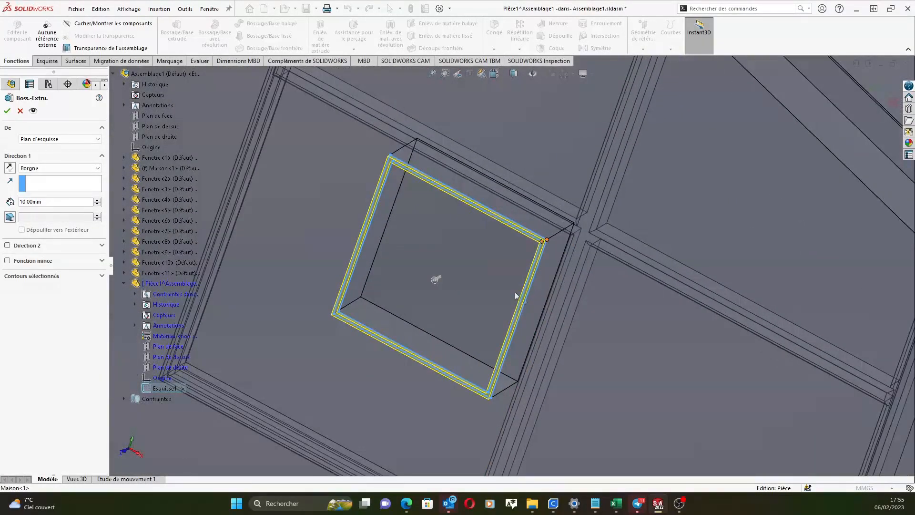
scroll(441, 280, "down", 2)
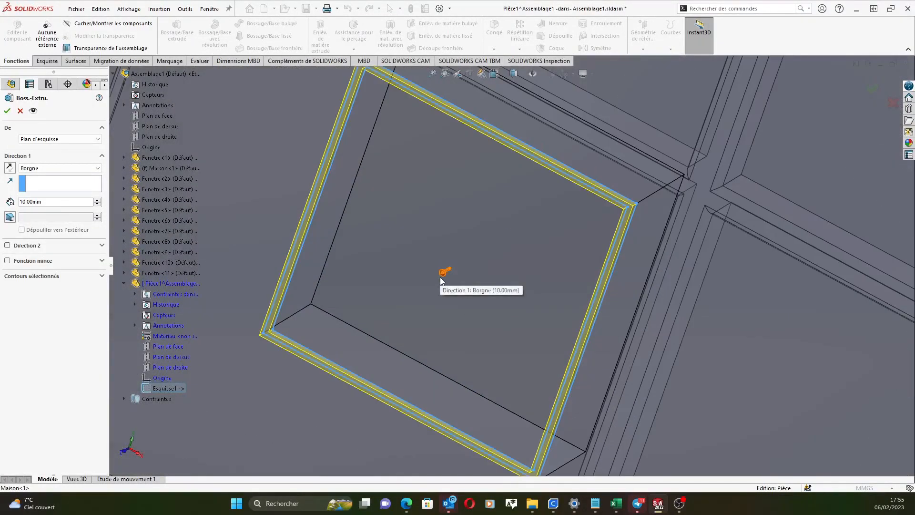
left_click(10, 168)
scroll(305, 323, "down", 2)
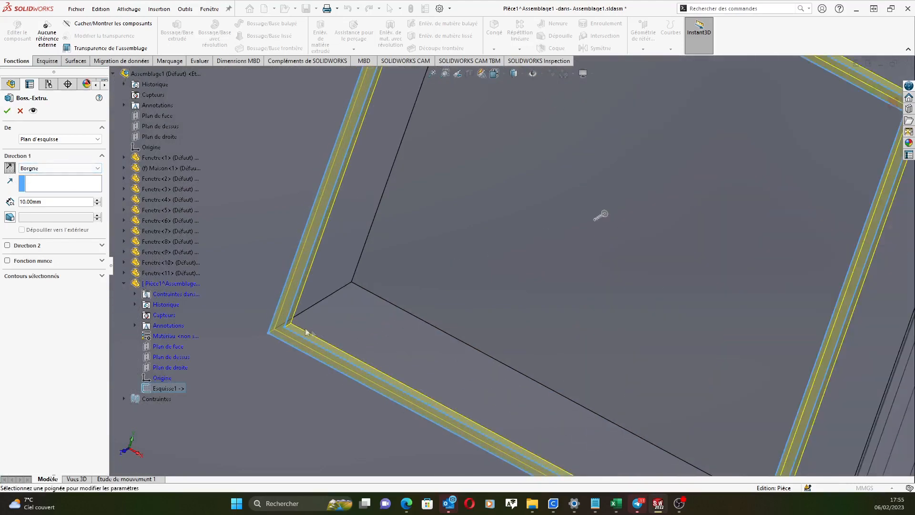
scroll(300, 329, "down", 3)
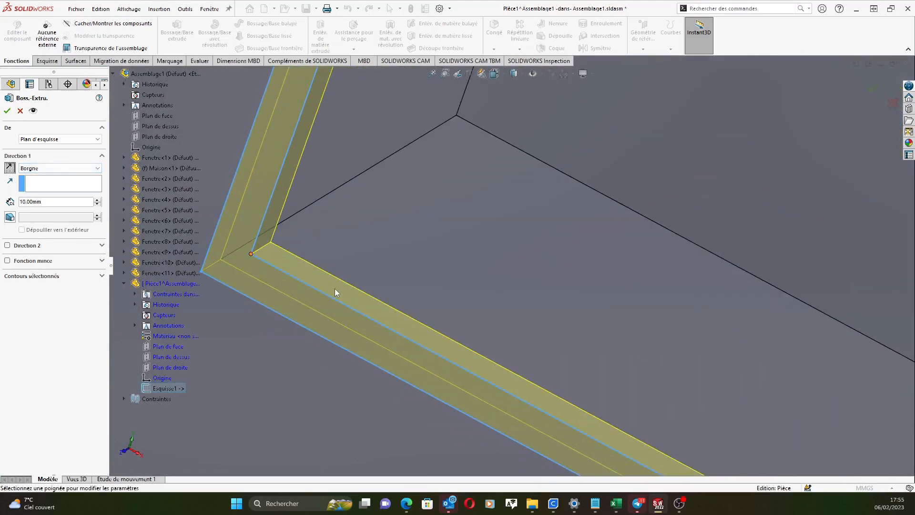
Set the frame's blind extrusion depth to 15 mm and create the boss
left_click(27, 201)
key("BackSpace")
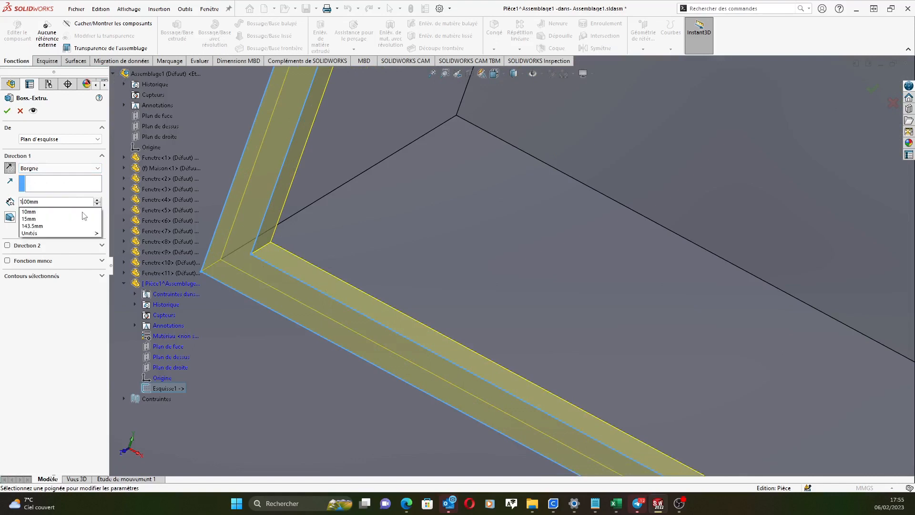
type("5")
key("Return")
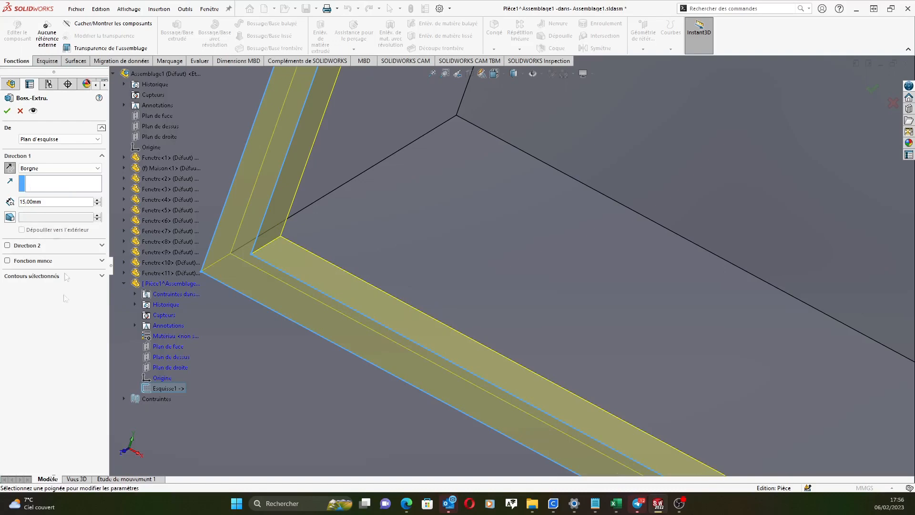
left_click(8, 109)
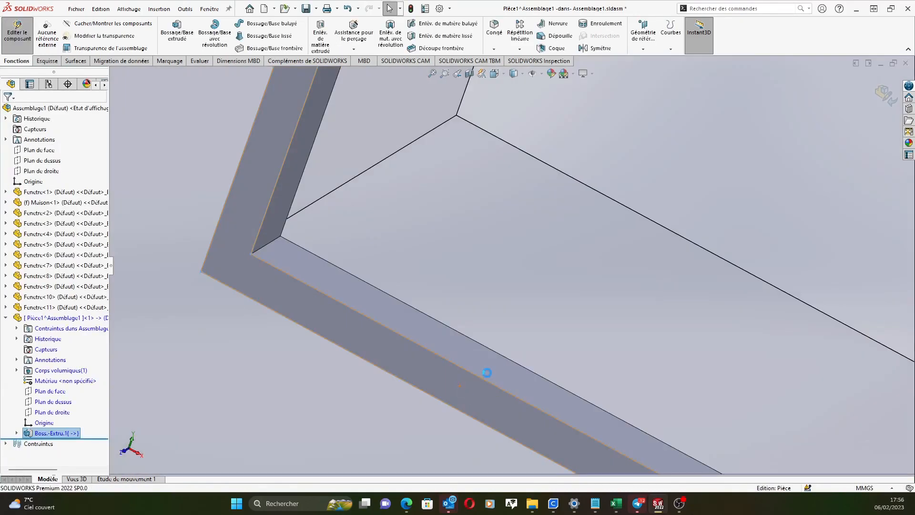
Start a second boss extrusion from the frame's sketch, with only the region inside the inner square as its selected contour
scroll(487, 373, "up", 7)
left_click(627, 350)
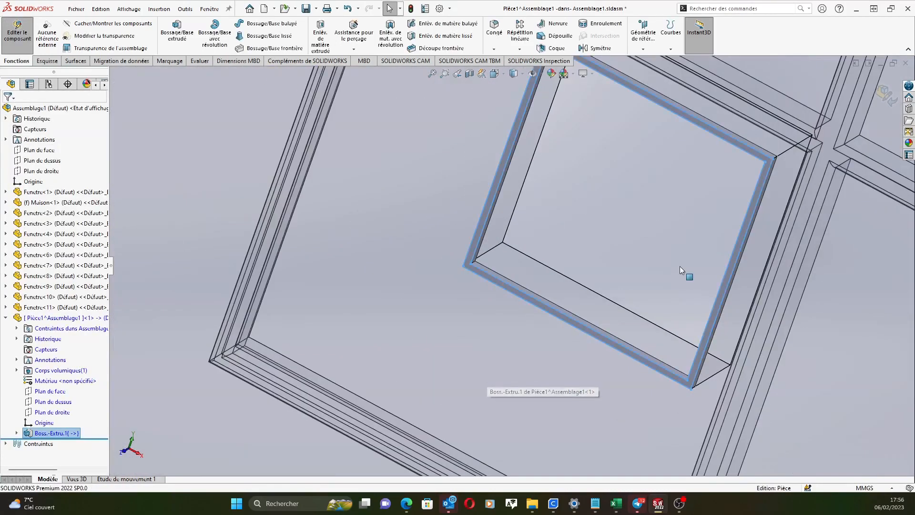
scroll(679, 266, "down", 3)
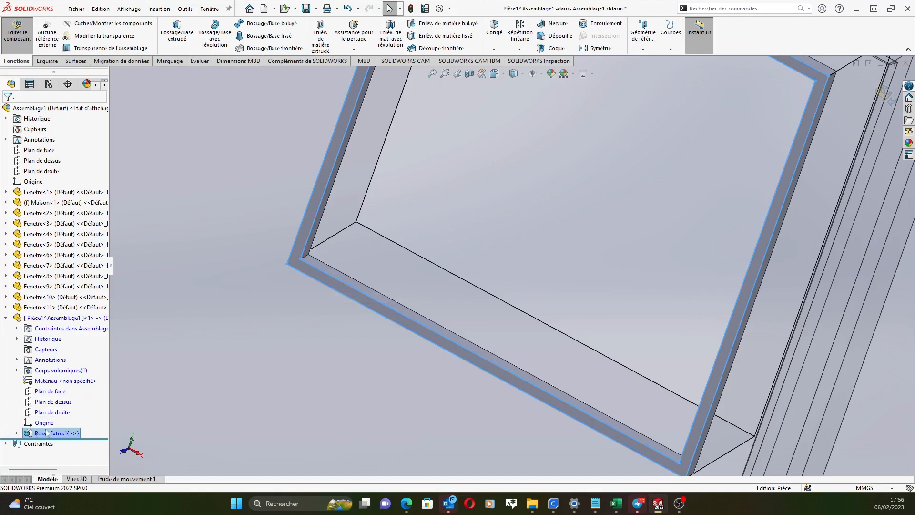
left_click(16, 433)
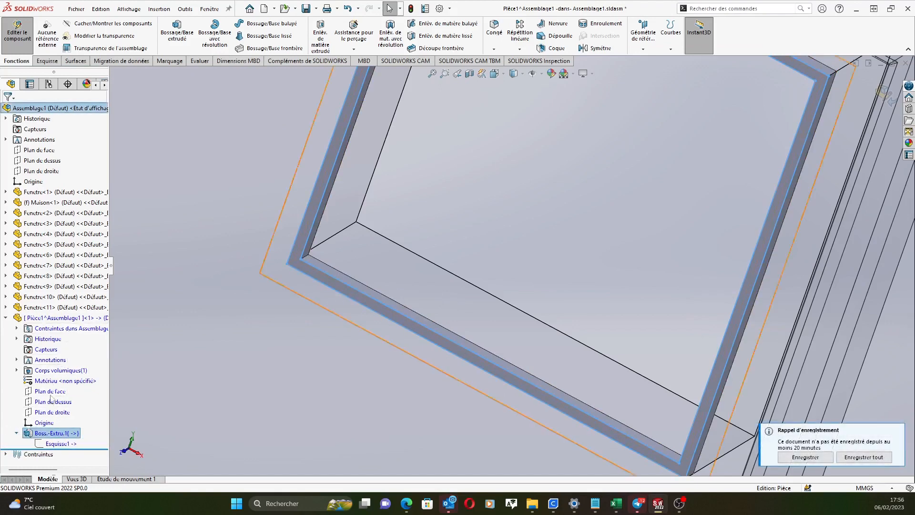
left_click(52, 444)
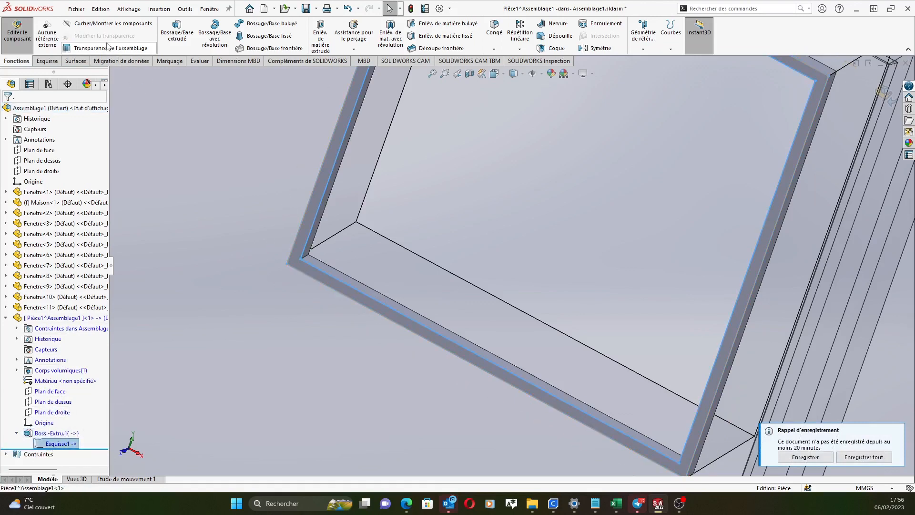
left_click(180, 42)
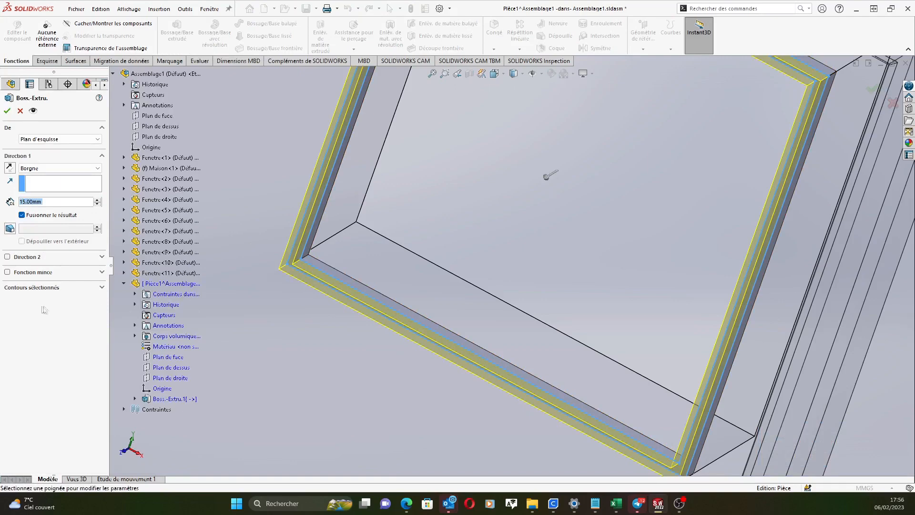
left_click(34, 289)
left_click(54, 299)
key("Delete")
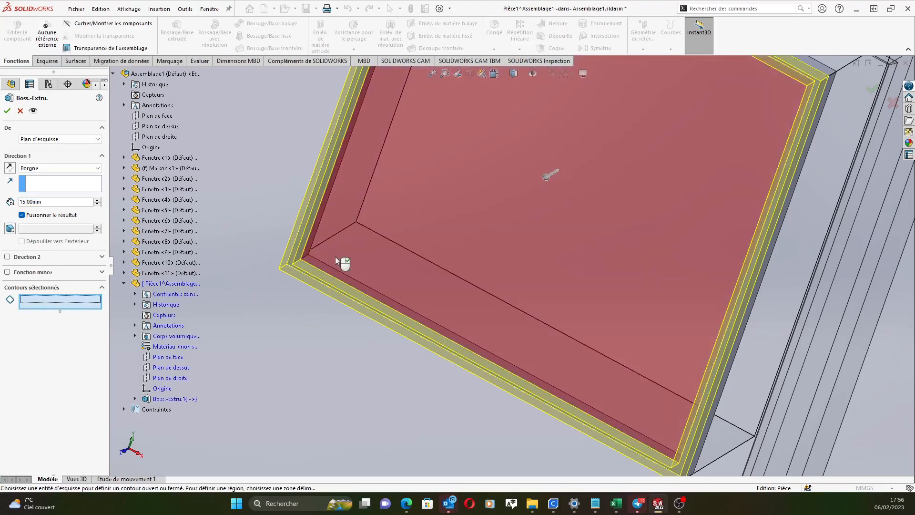
left_click(336, 257)
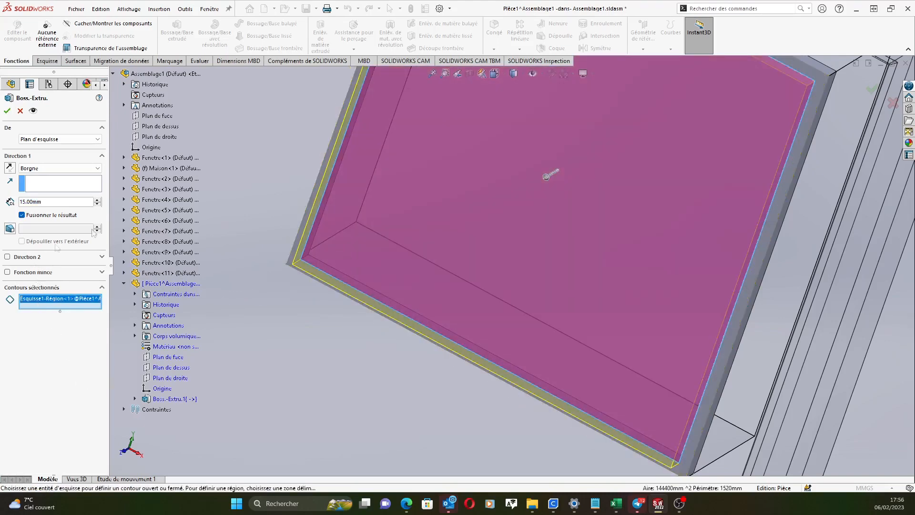
scroll(468, 292, "up", 3)
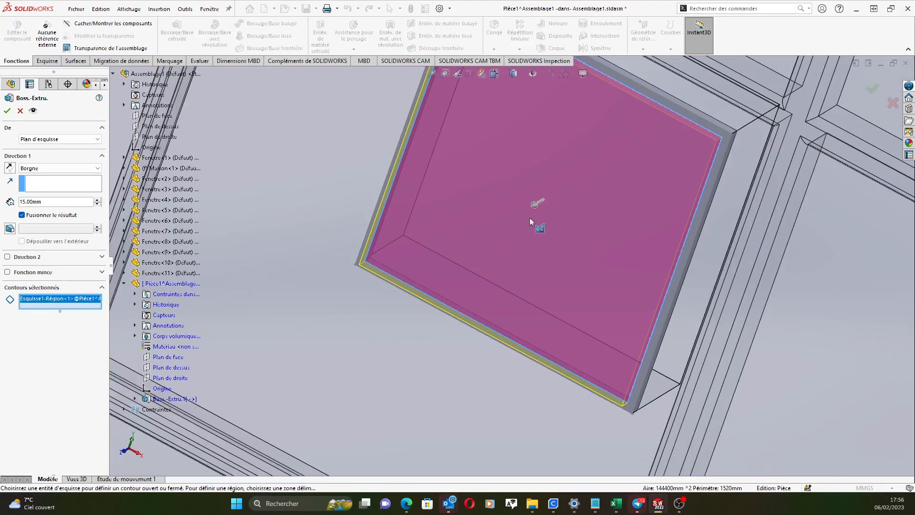
Extrude the inner pane in the reversed direction with a 5 mm start offset and a 5 mm blind depth
left_click(9, 168)
left_click(78, 139)
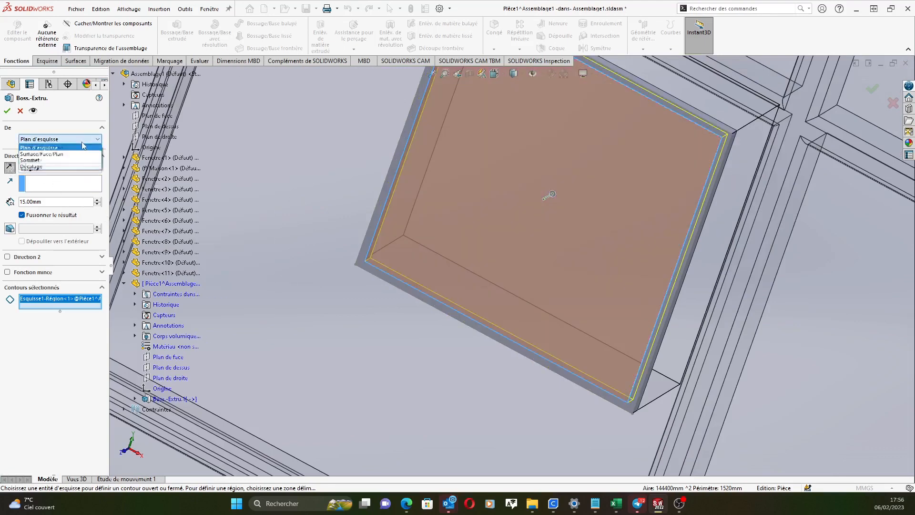
left_click(74, 167)
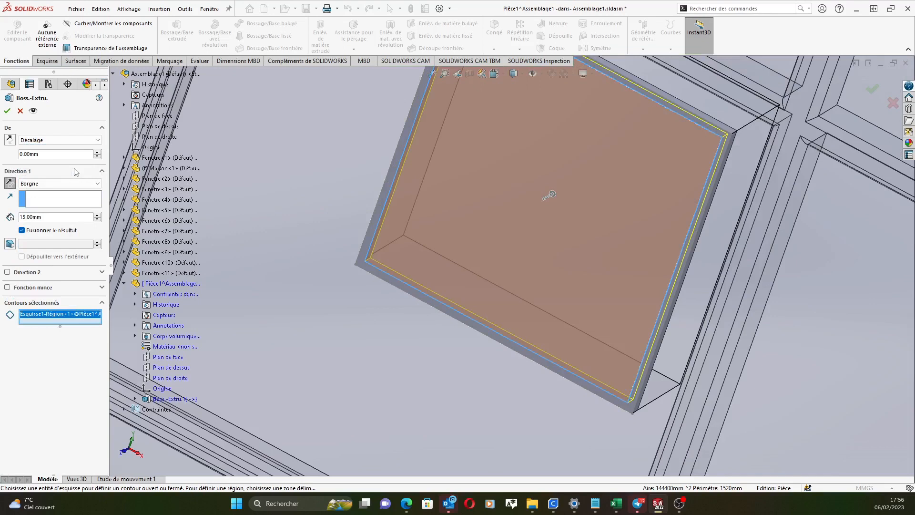
left_click_drag(42, 156, 2, 154)
type("5")
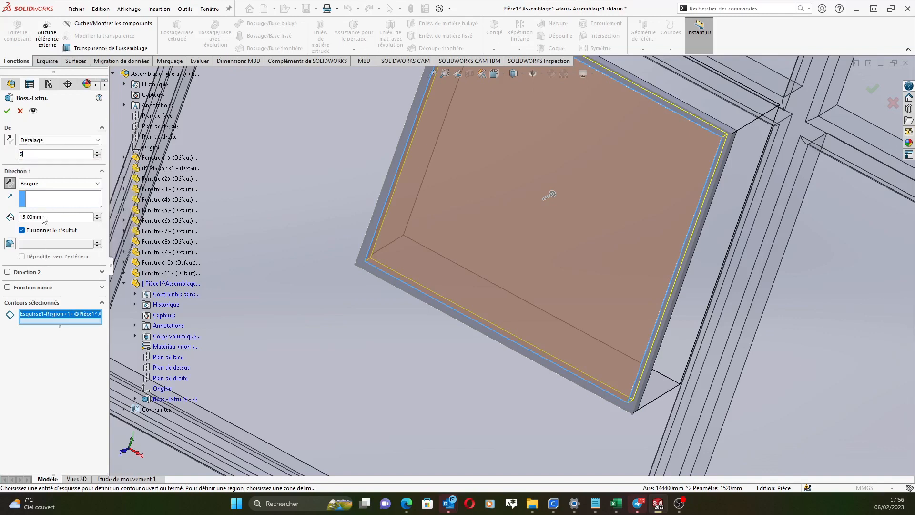
key("Return")
left_click_drag(62, 217, 15, 219)
type("5")
key("Return")
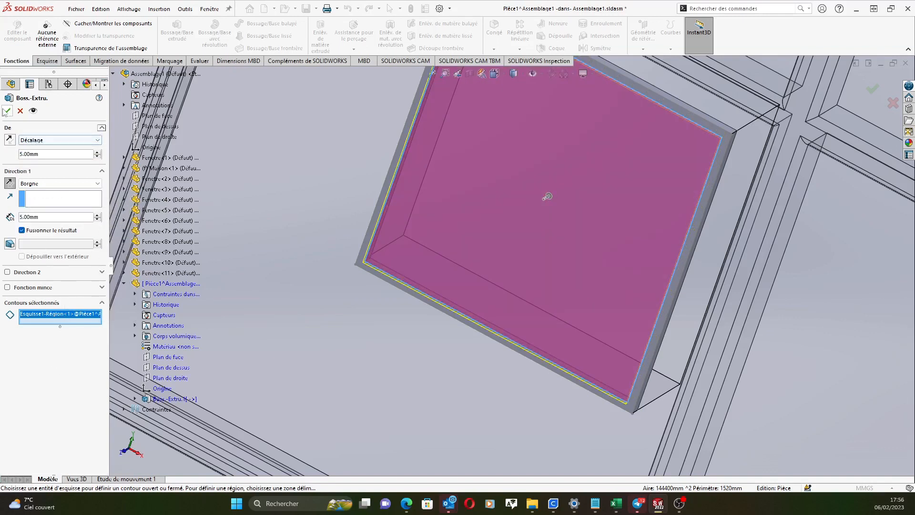
right_click(547, 197)
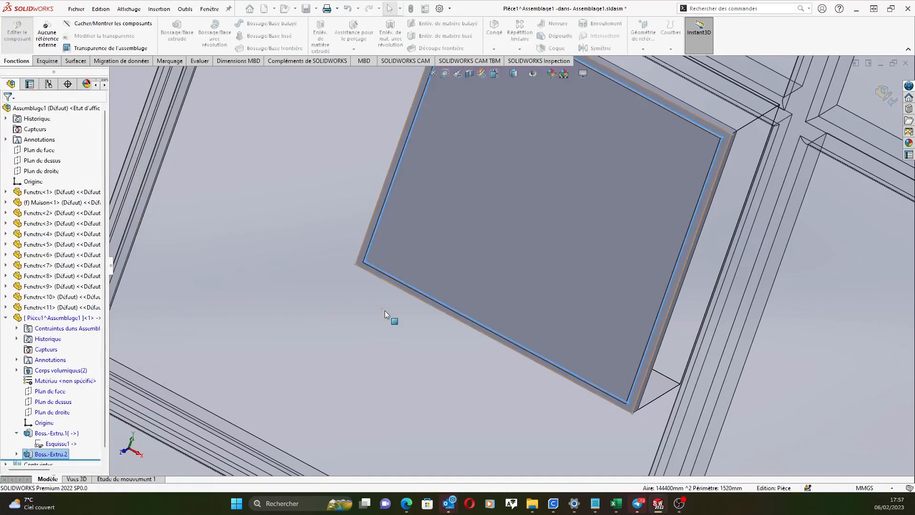
Apply a wood appearance from the organic category to the extruded square frame around the pane
scroll(408, 303, "down", 6)
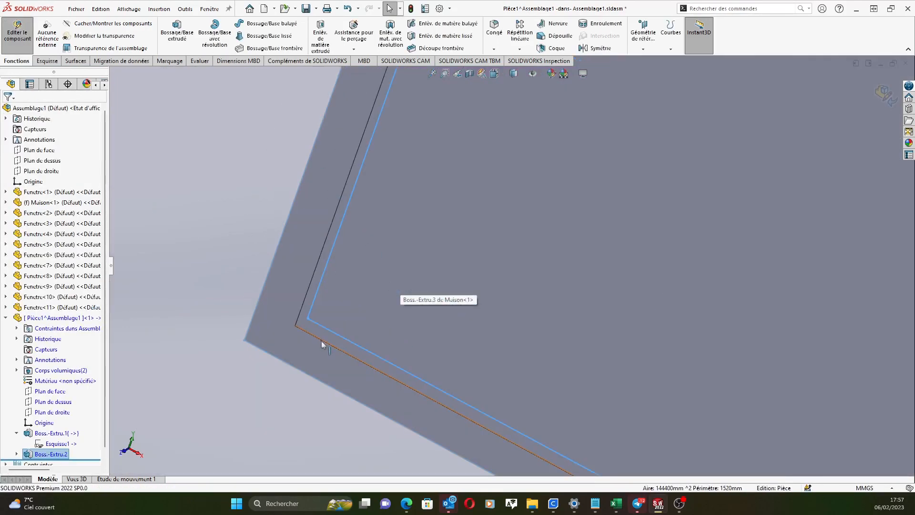
left_click(291, 294)
left_click(909, 143)
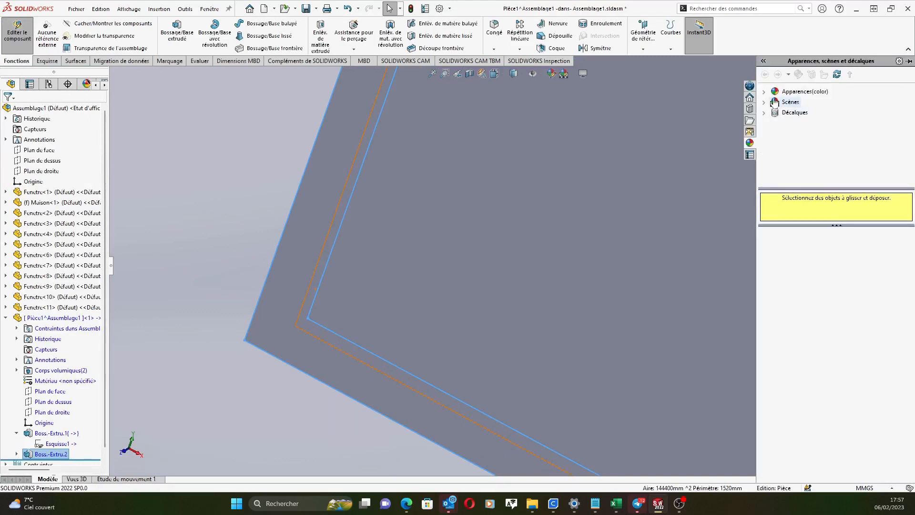
left_click(768, 94)
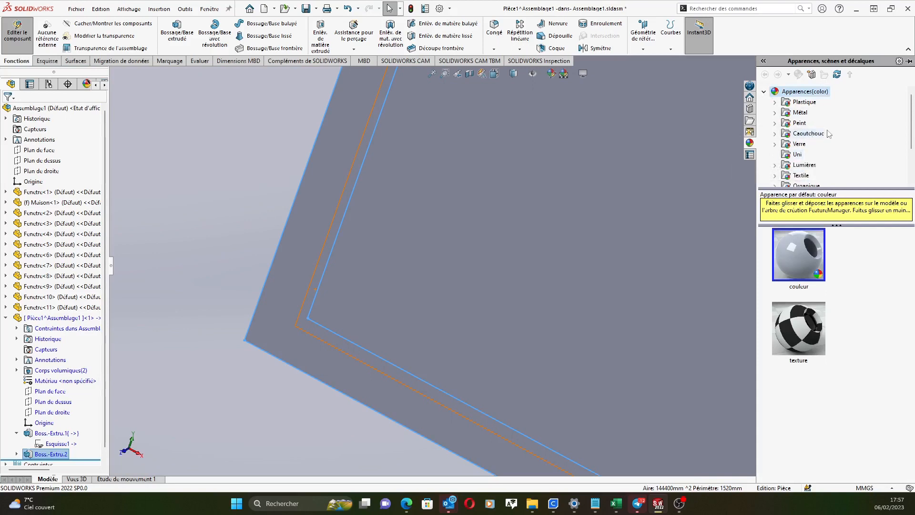
scroll(793, 157, "down", 1)
left_click(795, 156)
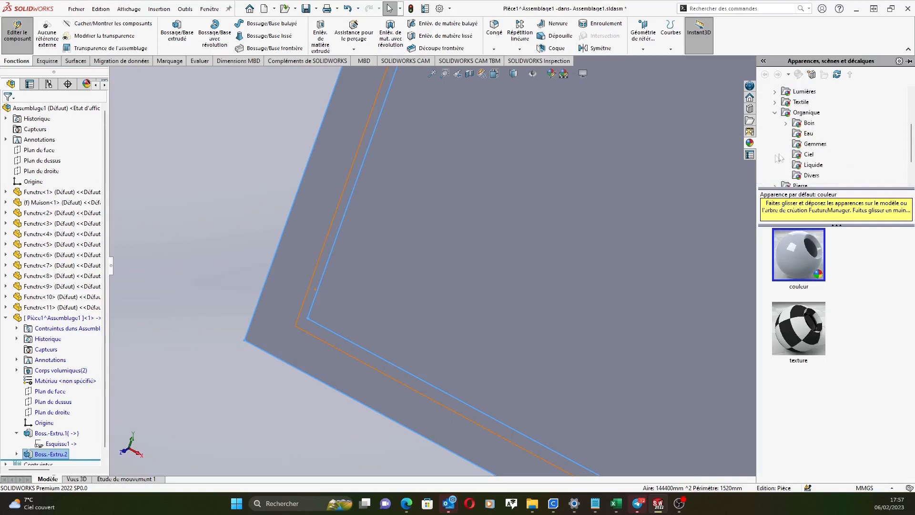
left_click(787, 125)
left_click(824, 133)
left_click_drag(807, 263, 317, 230)
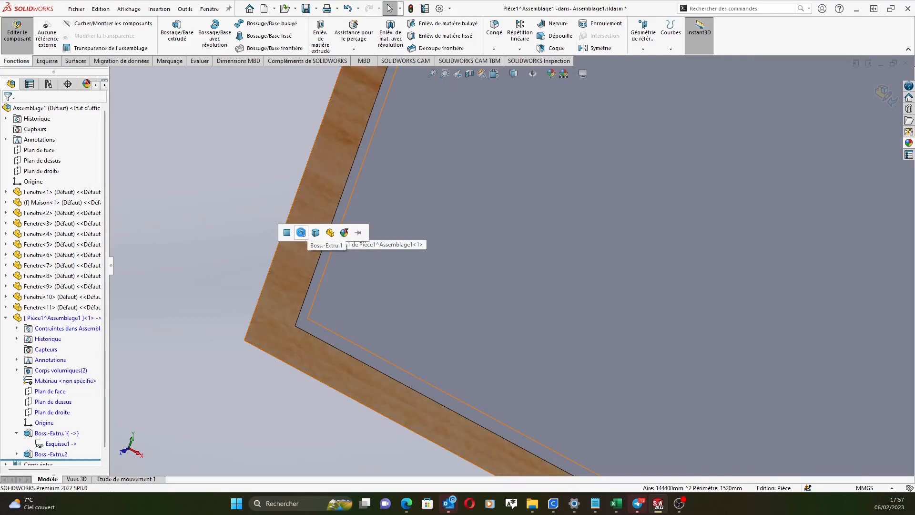
Assign the wood appearance to the whole frame extrusion and the glossy clear glass appearance "verre clair" to the inner pane extrusion
left_click(301, 233)
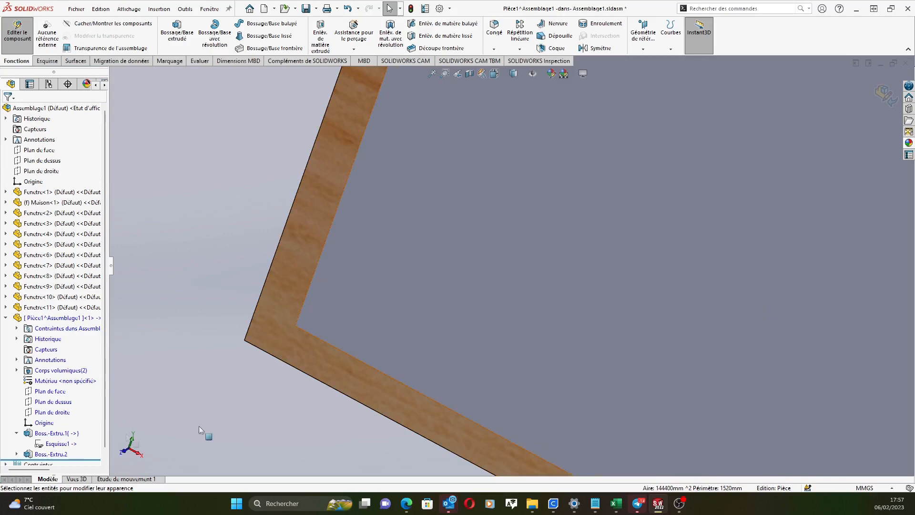
left_click(909, 143)
left_click(826, 133)
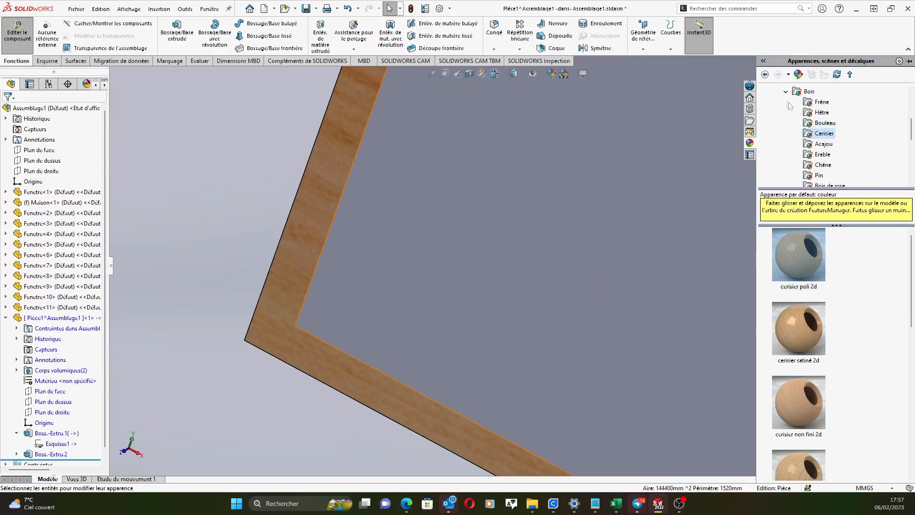
left_click(785, 91)
scroll(777, 102, "up", 2)
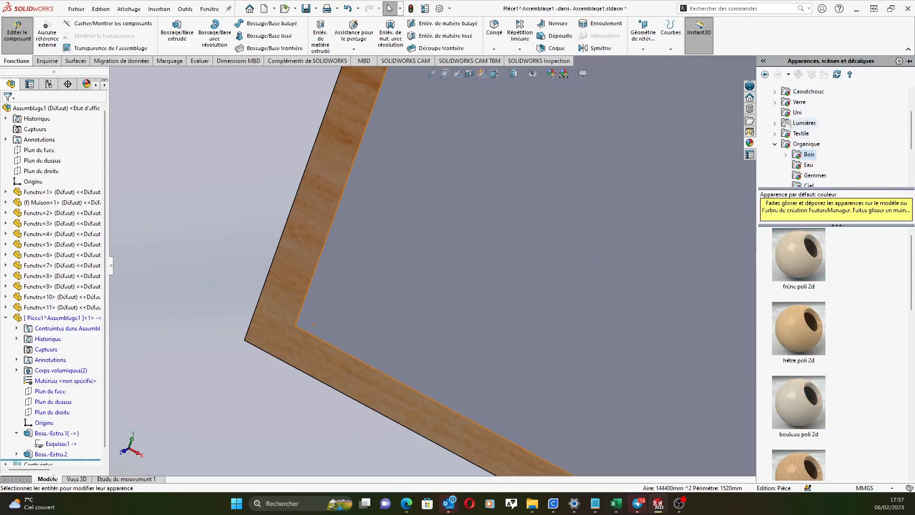
left_click(774, 103)
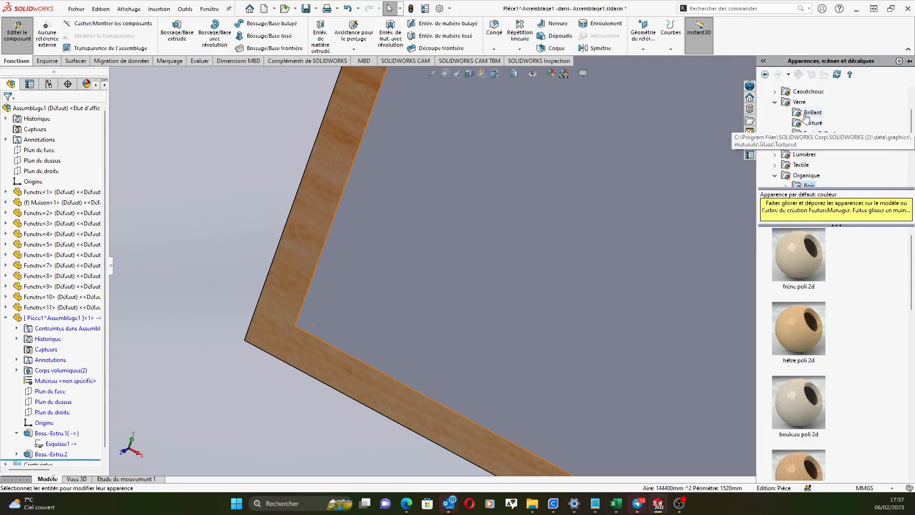
left_click(795, 112)
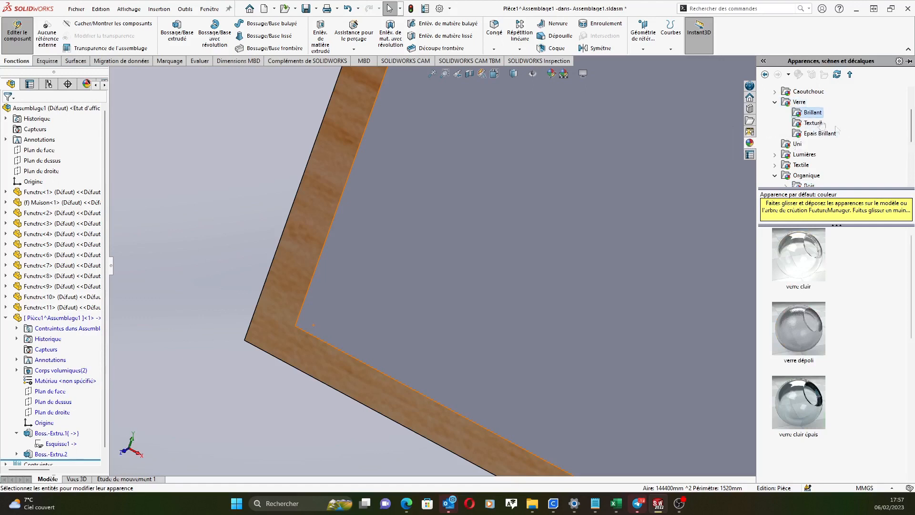
left_click_drag(801, 264, 393, 261)
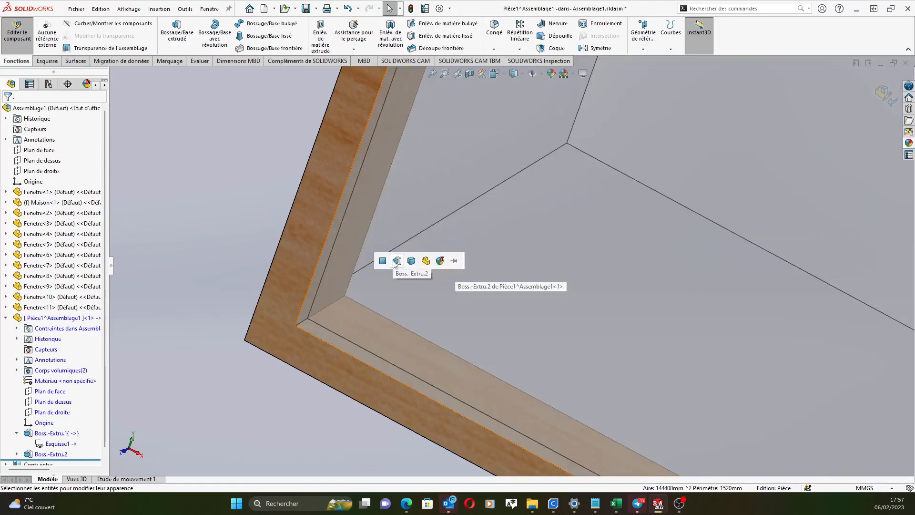
left_click(394, 261)
Finish editing the small window part in context and return to the assembly
scroll(367, 358, "up", 3)
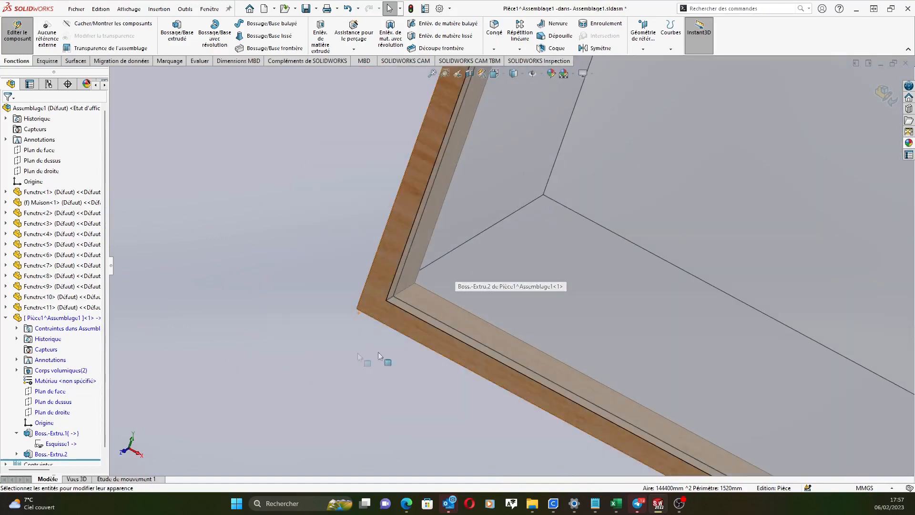
scroll(517, 382, "up", 3)
scroll(410, 305, "up", 5)
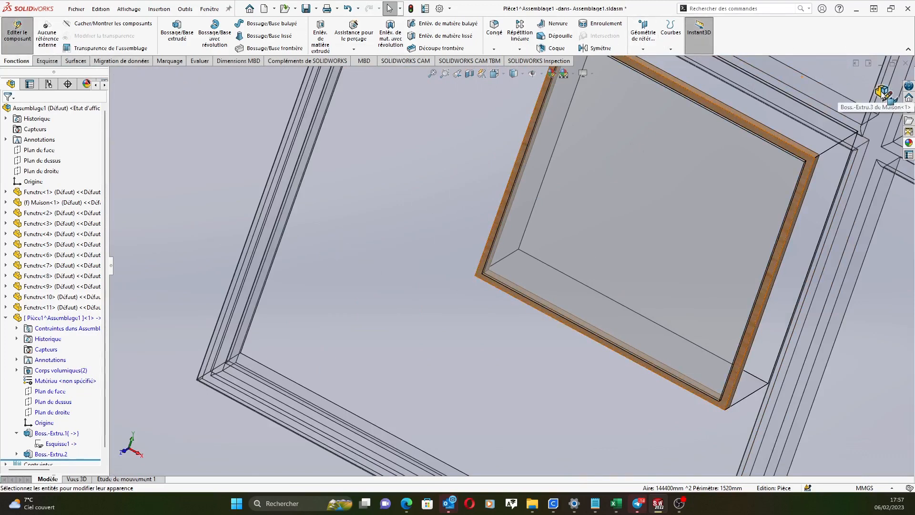
left_click(883, 91)
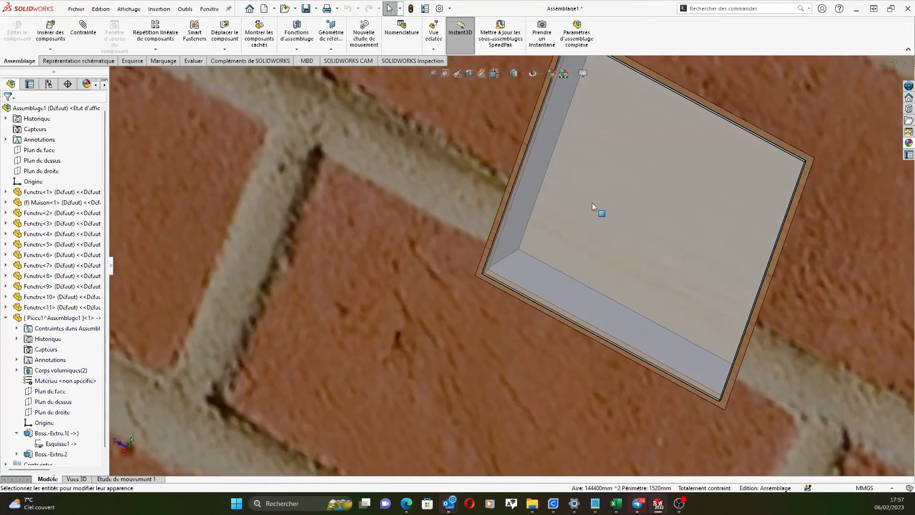
Examine the small framed glass window in the brick gable, both close up and with the surrounding wall and roof
scroll(586, 194, "down", 3)
scroll(591, 199, "up", 8)
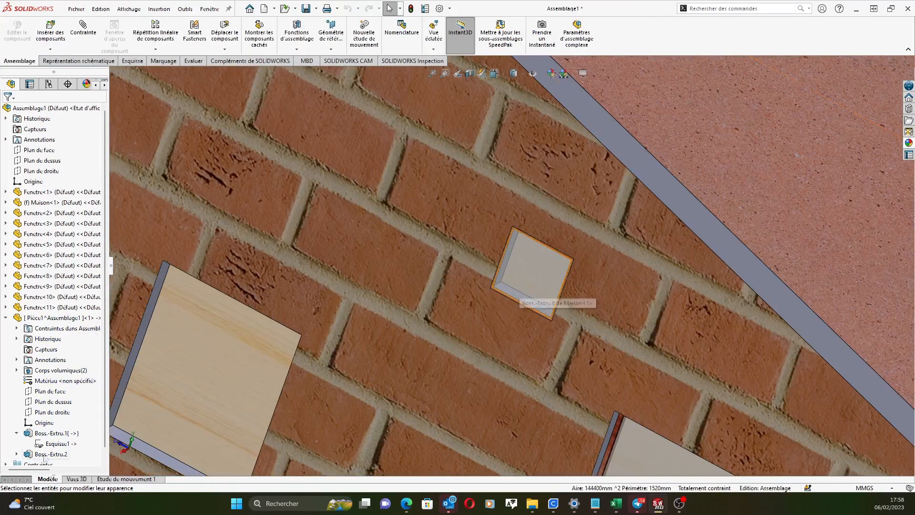
scroll(59, 434, "down", 1)
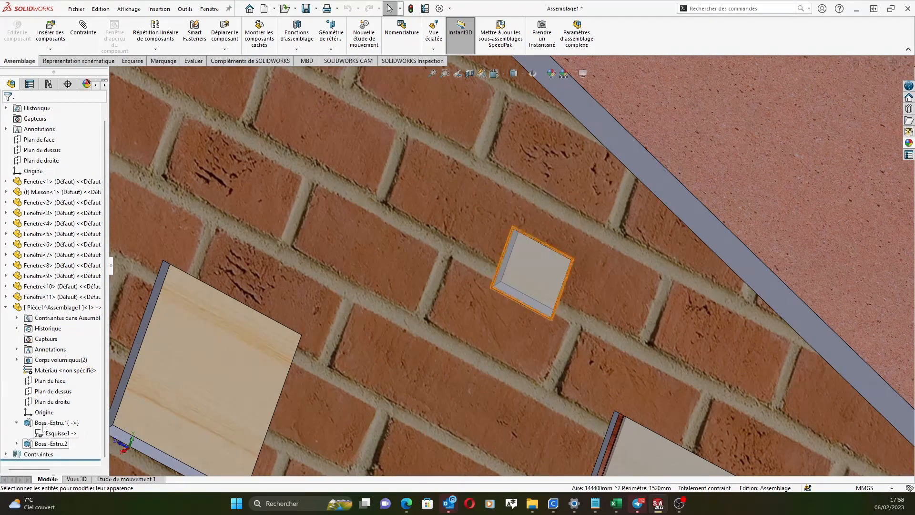
scroll(524, 300, "up", 3)
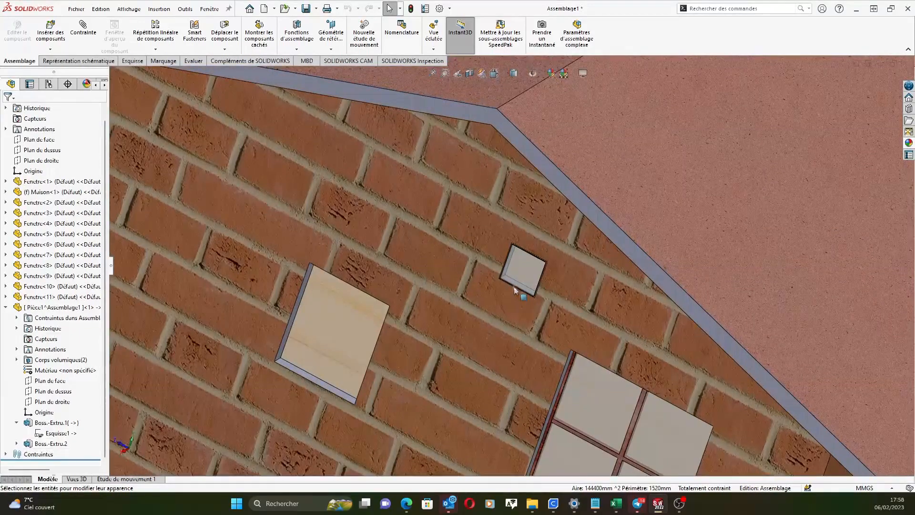
scroll(505, 286, "down", 6)
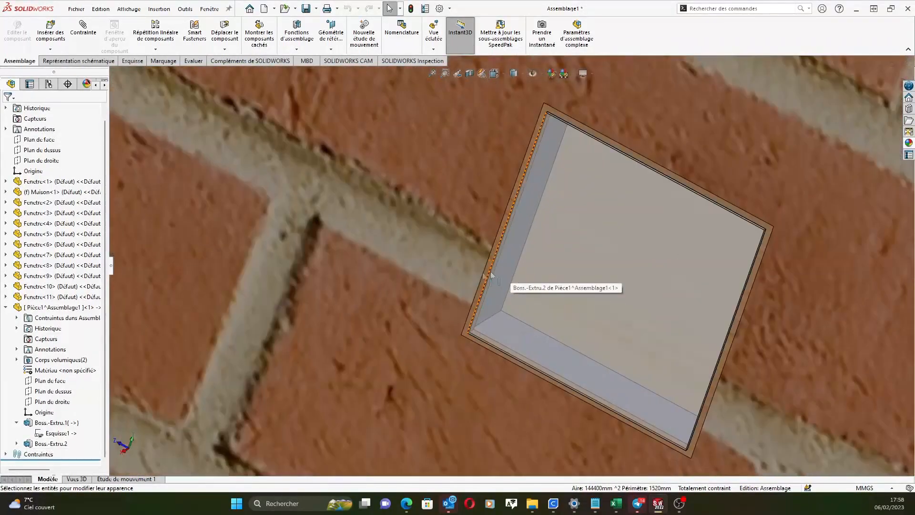
scroll(484, 293, "up", 6)
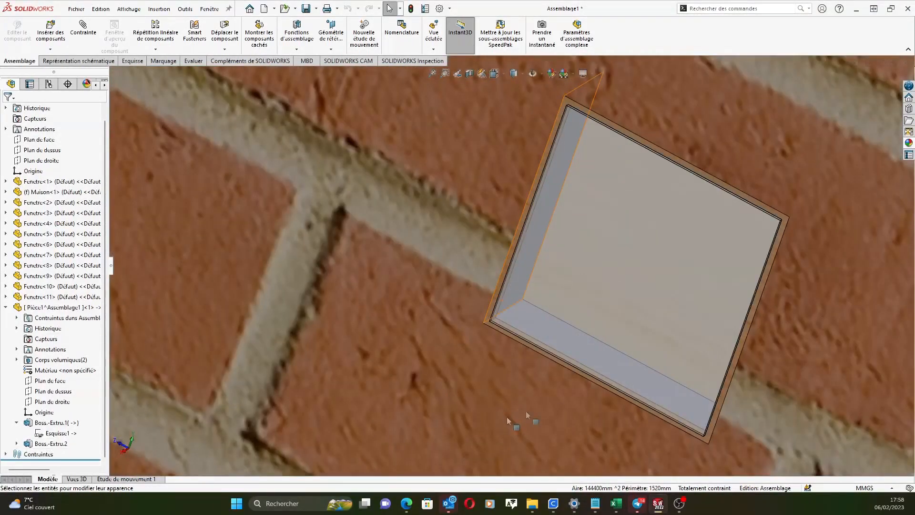
scroll(585, 410, "up", 5)
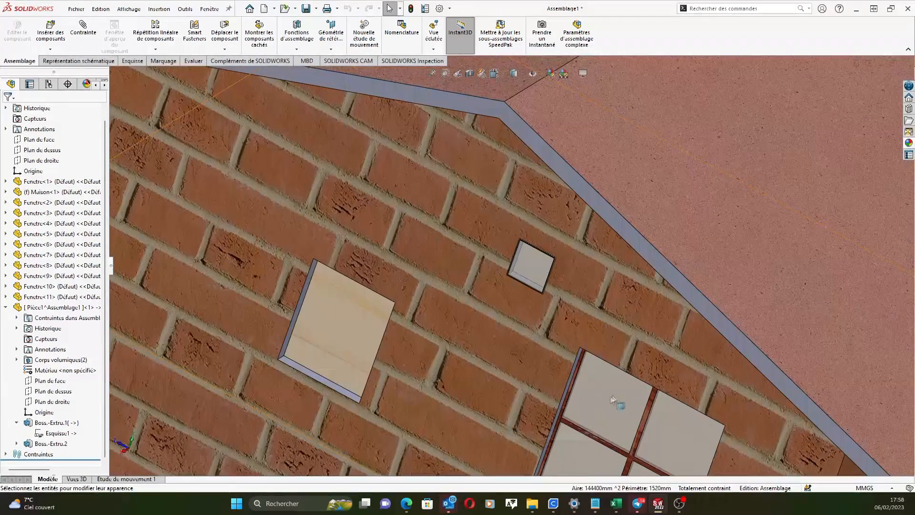
scroll(597, 404, "up", 4)
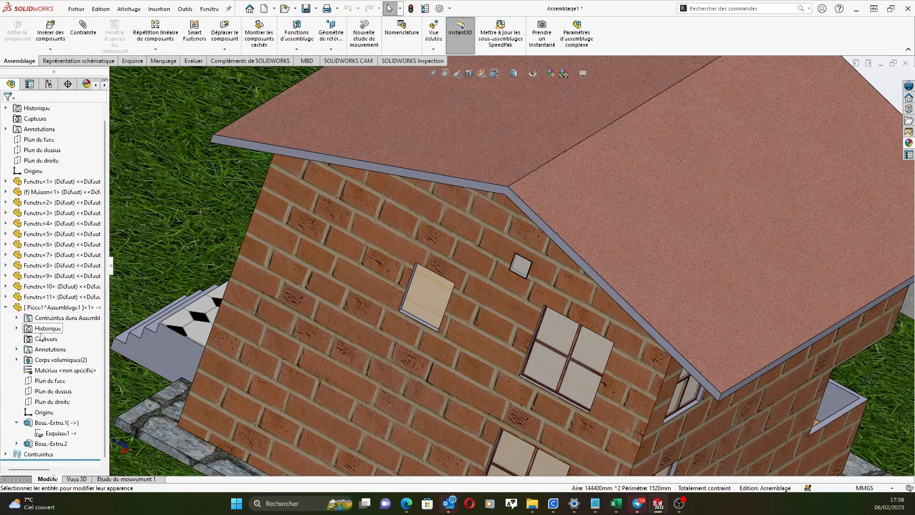
Rename the in-context window part as "Petite fenêtre"
left_click(34, 307)
right_click(35, 308)
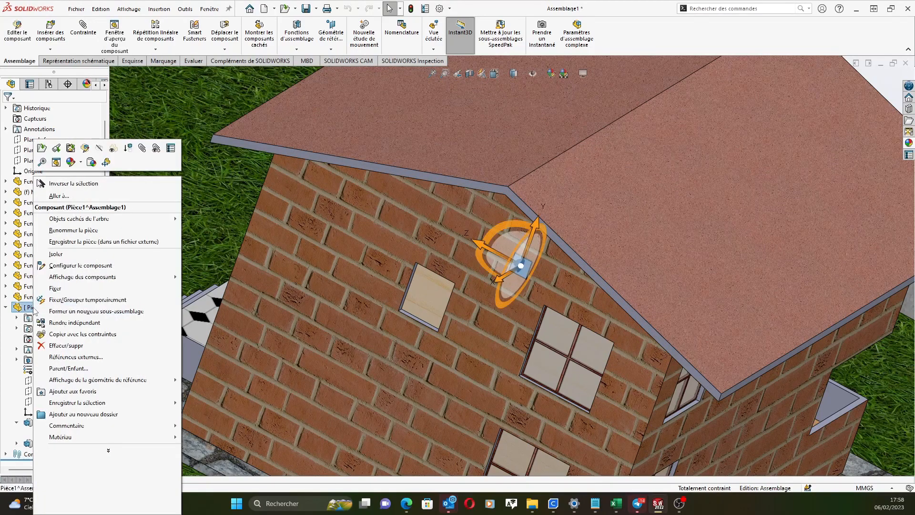
left_click(73, 230)
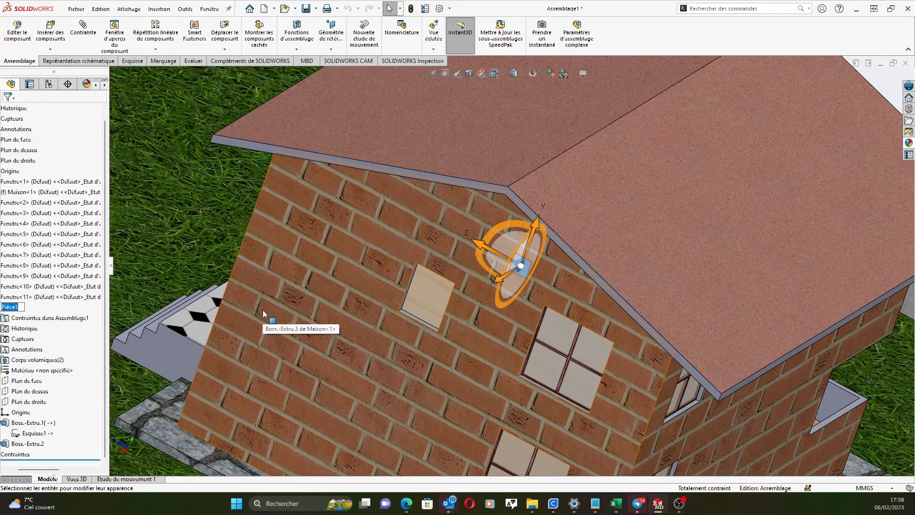
type("Petite fenêtre")
key("Return")
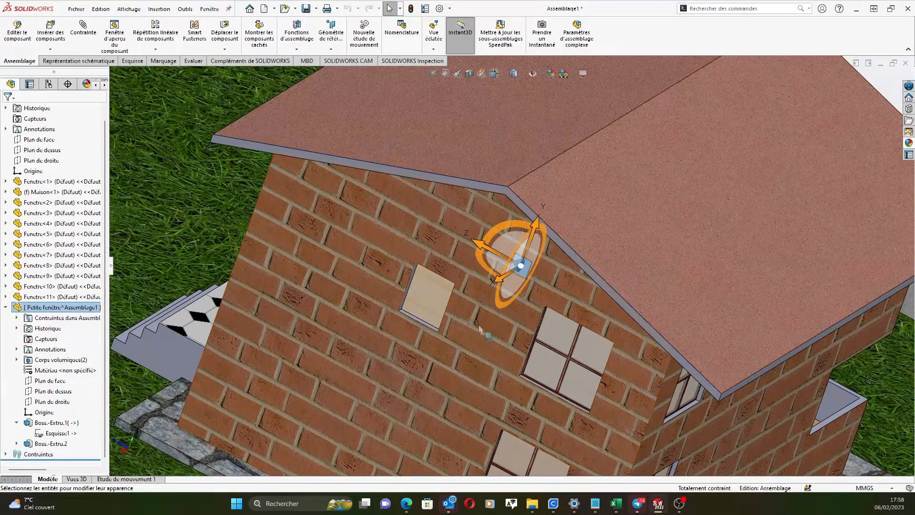
Save the assembly and its modified part, naming the assembly "Maison assemblage" in the Maison folder and choosing to save without in-context references
left_click(73, 6)
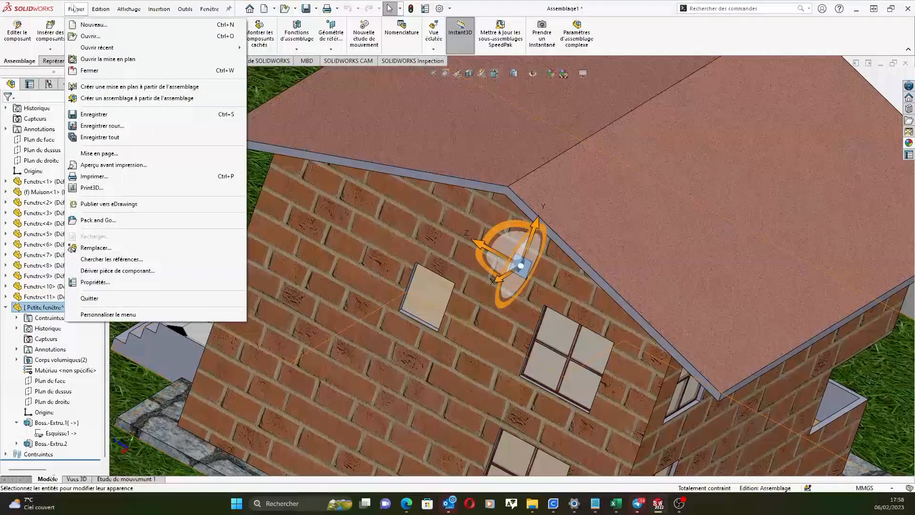
left_click(90, 114)
left_click_drag(567, 166, 566, 215)
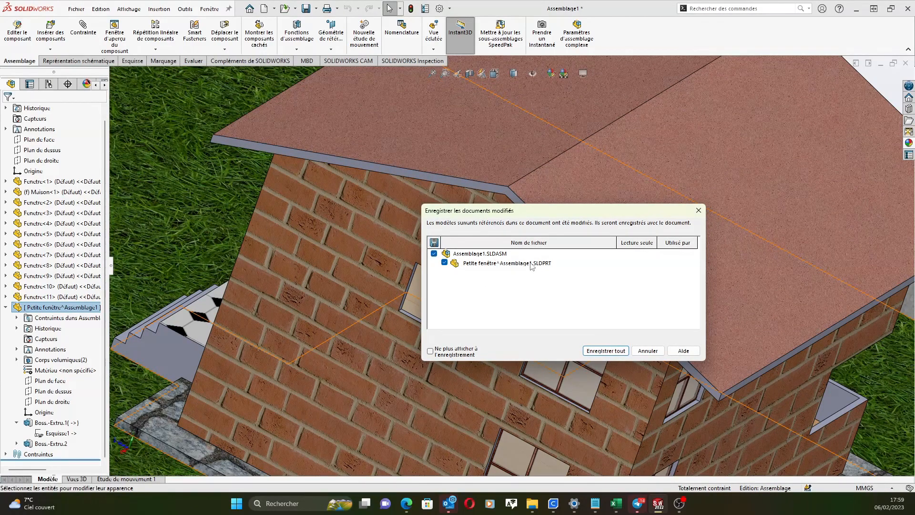
left_click(614, 351)
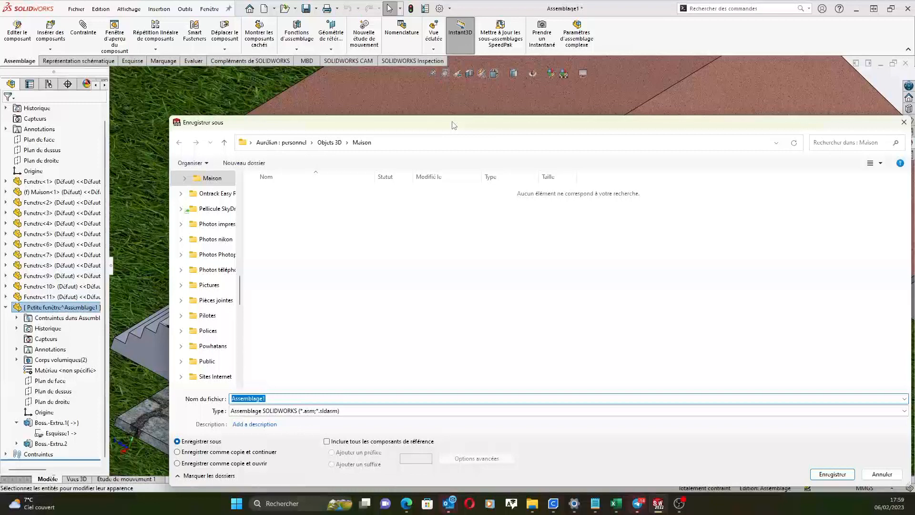
left_click_drag(454, 124, 426, 90)
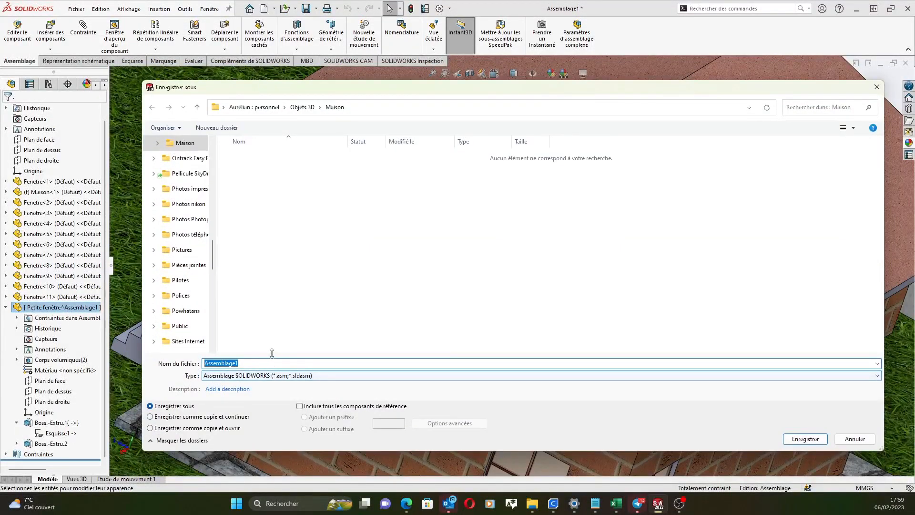
type("Maison")
left_click(180, 381)
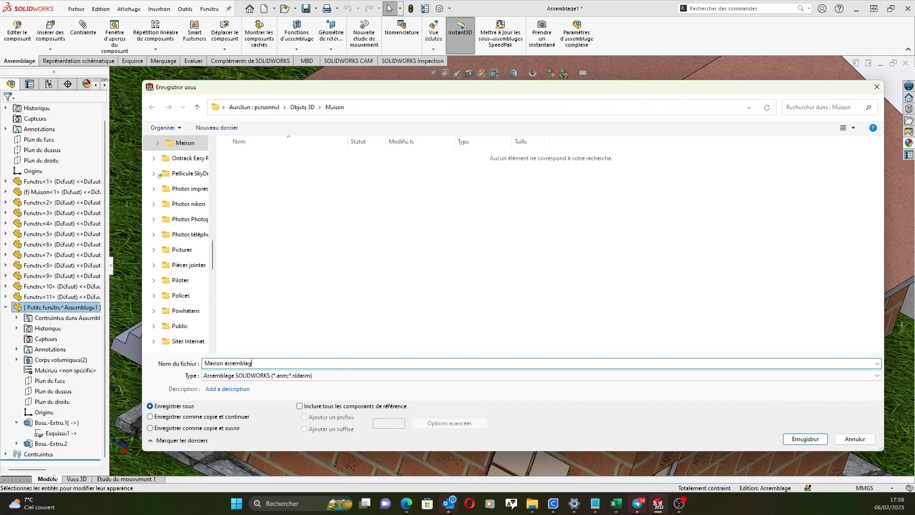
key("Return")
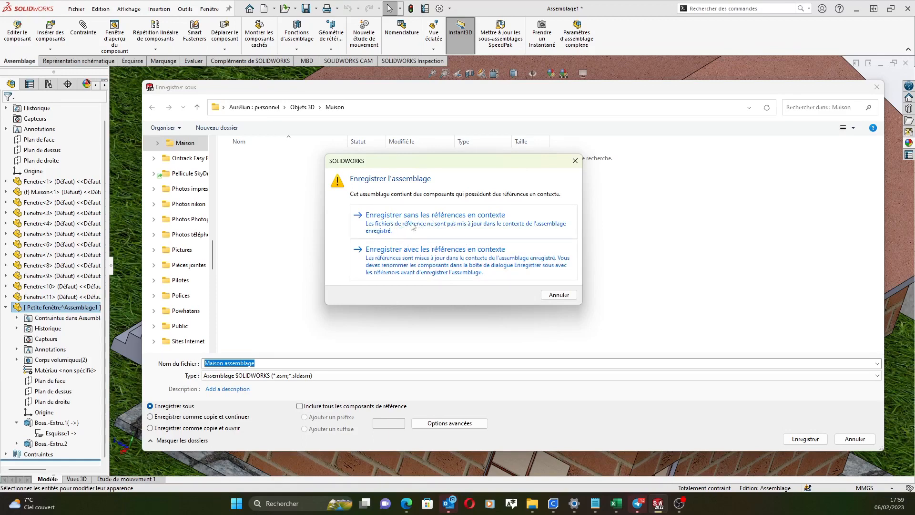
left_click(441, 222)
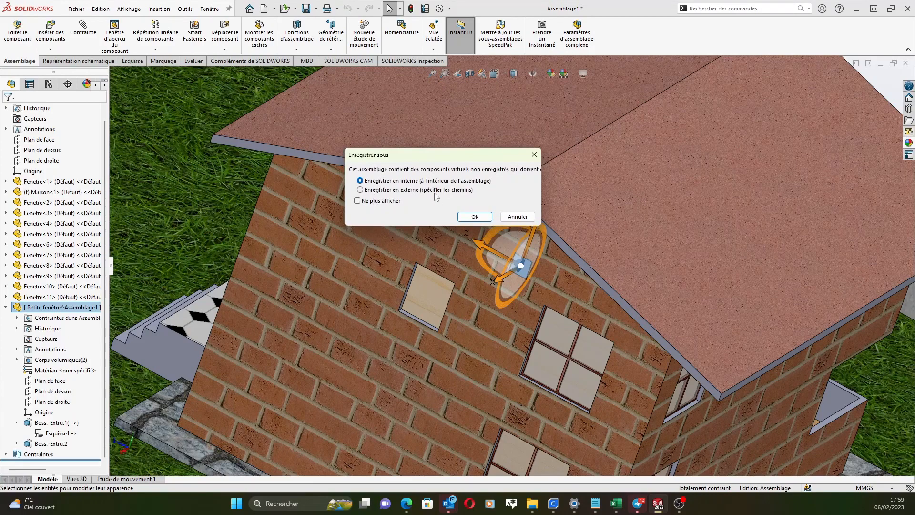
Save the virtual part Petite fenêtre as an external file in the Maison folder
left_click(429, 190)
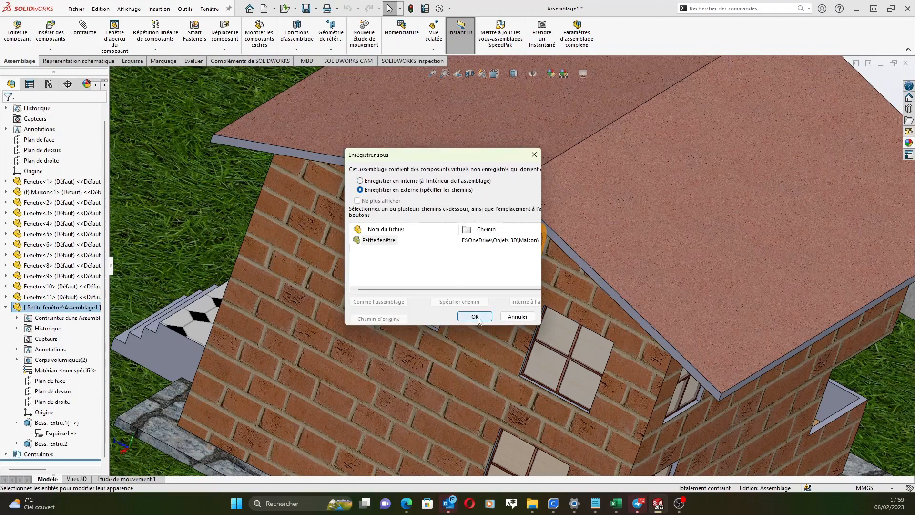
left_click_drag(448, 289, 452, 289)
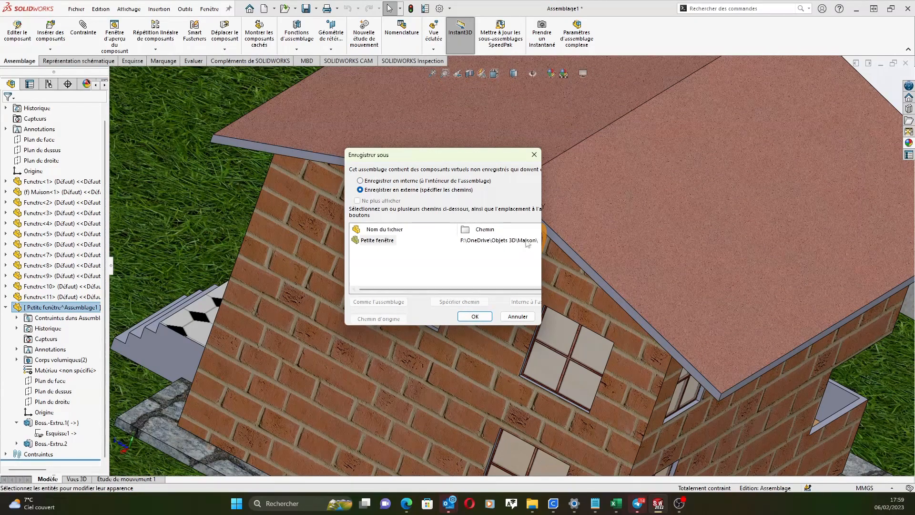
left_click(471, 316)
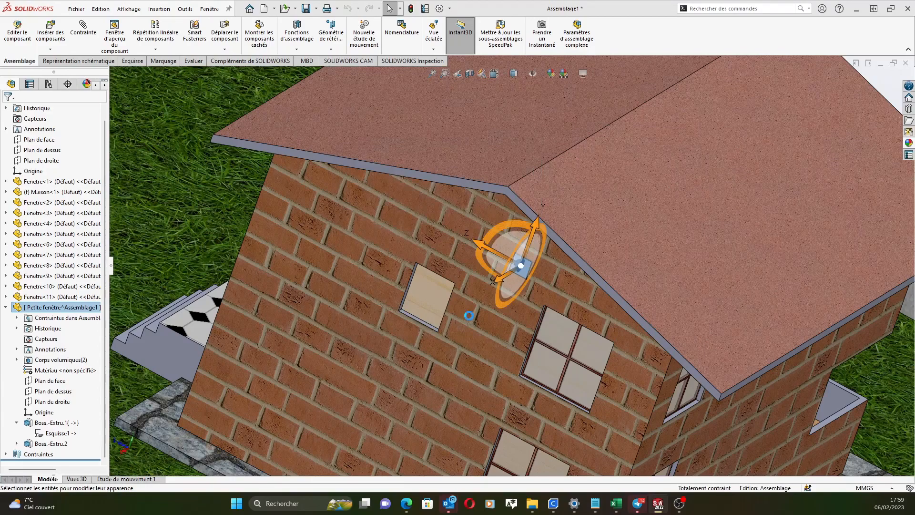
Clear the selection and examine the house from several angles, including the small dark rectangle floating above the roof
scroll(472, 317, "up", 2)
scroll(547, 326, "up", 3)
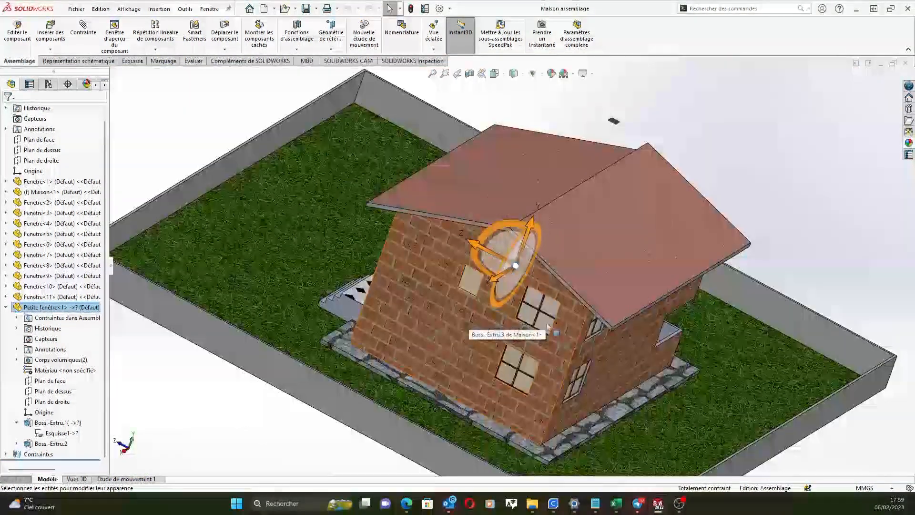
scroll(548, 326, "up", 1)
left_click(760, 187)
scroll(667, 125, "down", 2)
scroll(553, 158, "down", 3)
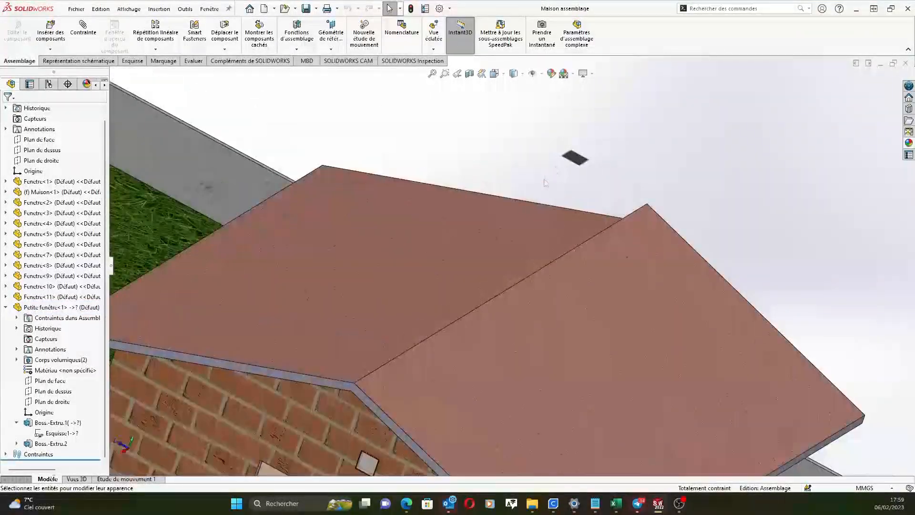
scroll(546, 183, "up", 2)
scroll(539, 219, "down", 6)
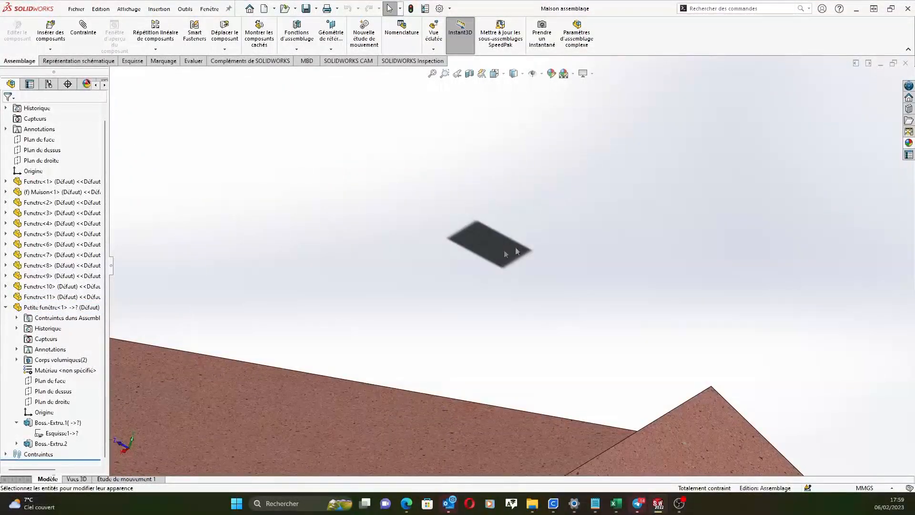
scroll(516, 251, "up", 5)
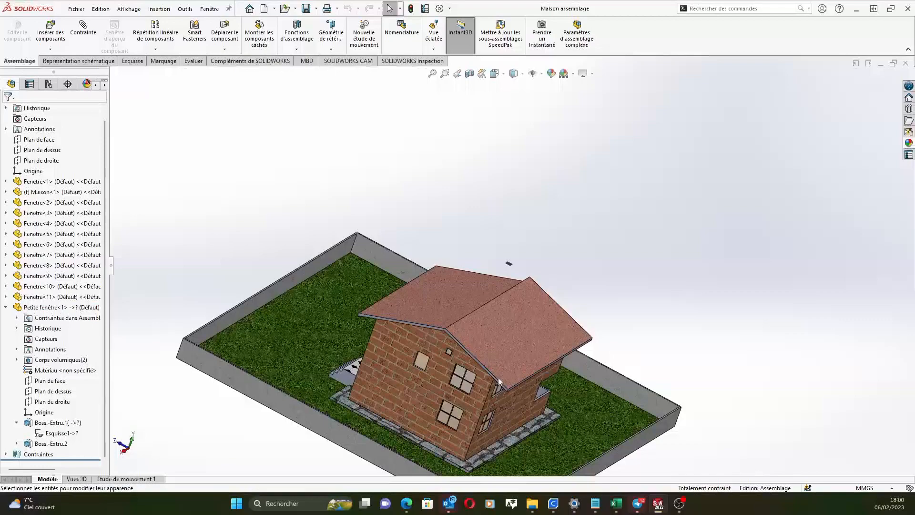
middle_click_drag(498, 381, 433, 322)
scroll(640, 415, "up", 2)
scroll(595, 314, "down", 5)
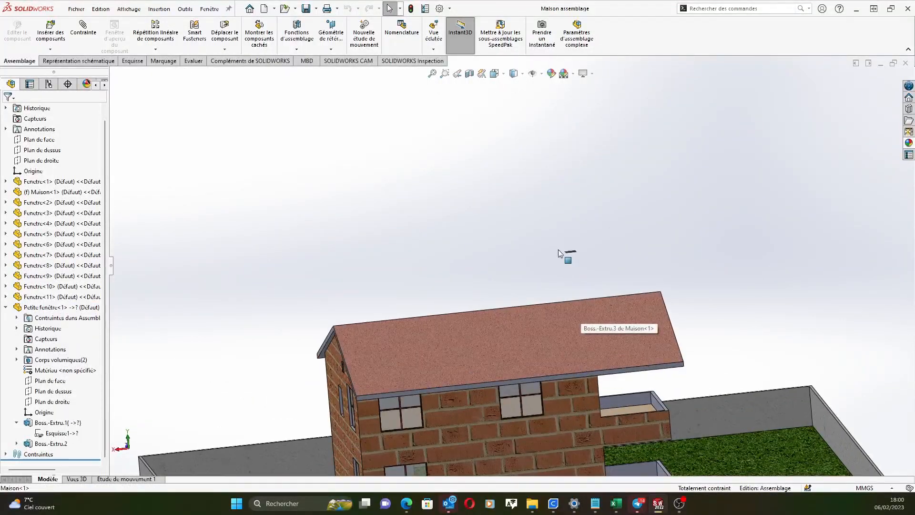
scroll(563, 252, "down", 8)
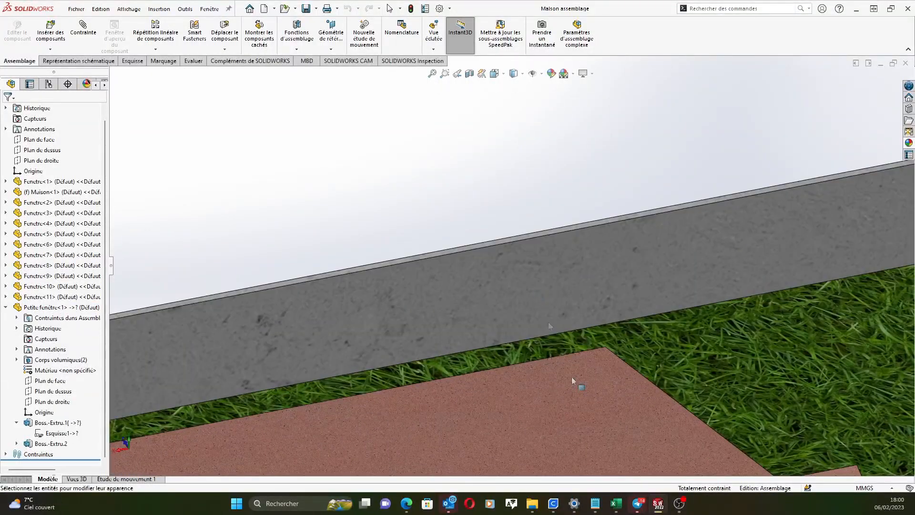
Inspect the assembled house from all around, checking the gable opening, the window placements, the balconies and the entrance stairs
scroll(572, 380, "up", 6)
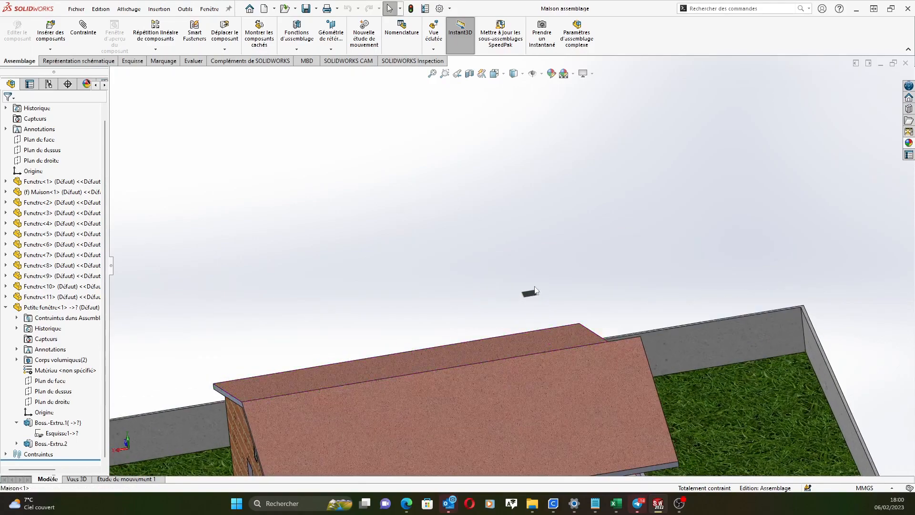
scroll(529, 292, "up", 3)
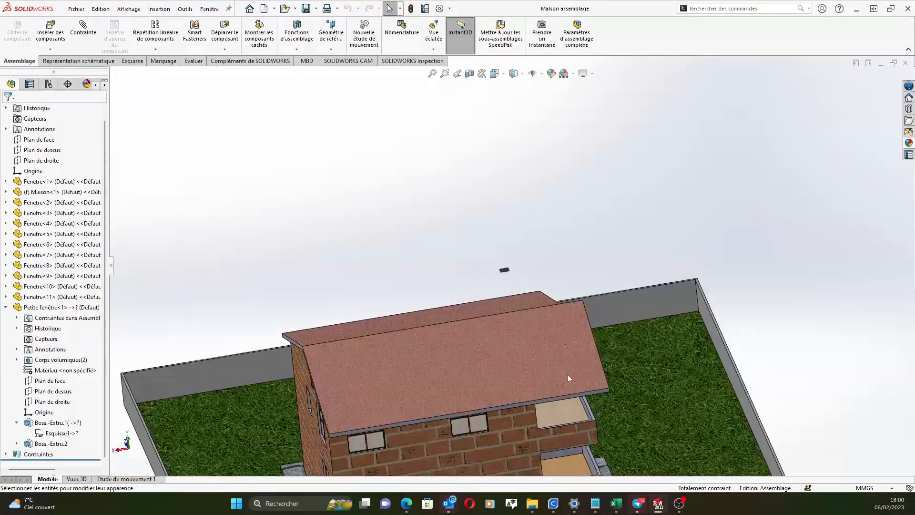
scroll(568, 373, "up", 3)
middle_click_drag(567, 373, 756, 216)
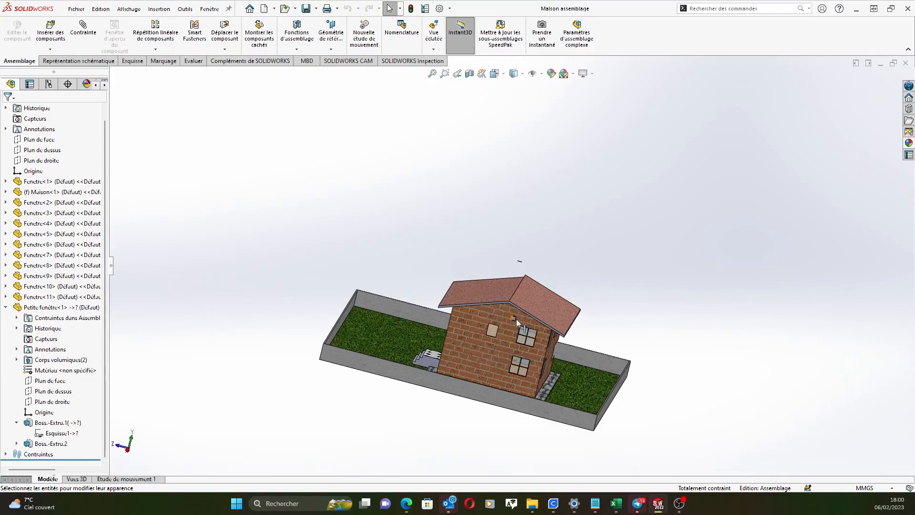
scroll(493, 341, "down", 5)
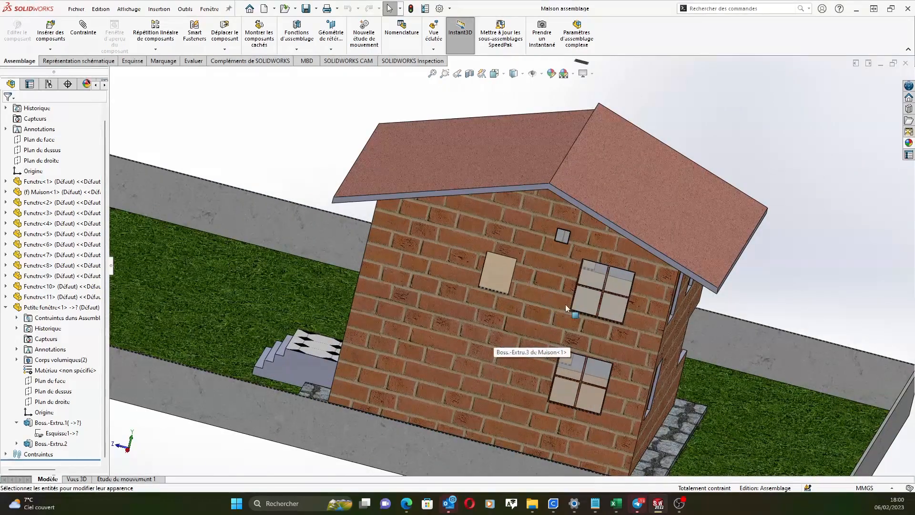
scroll(565, 304, "up", 5)
middle_click_drag(618, 322, 475, 402)
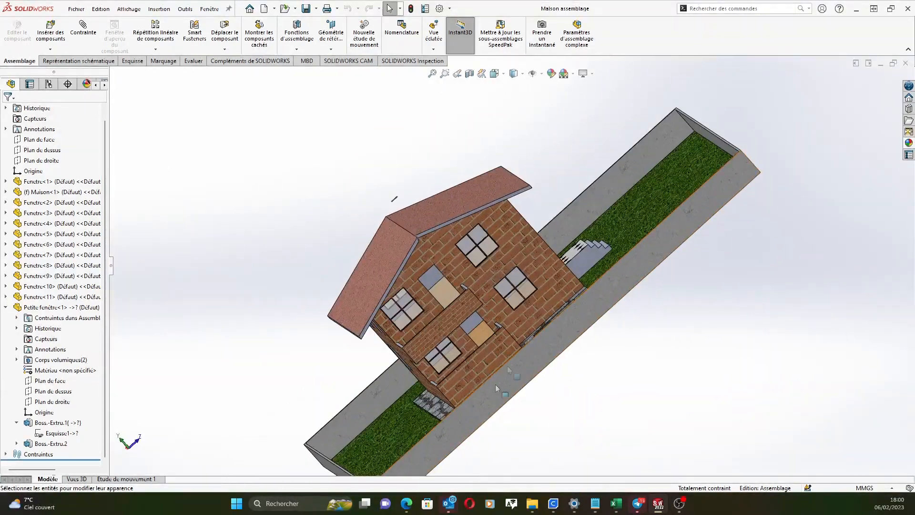
scroll(533, 274, "down", 4)
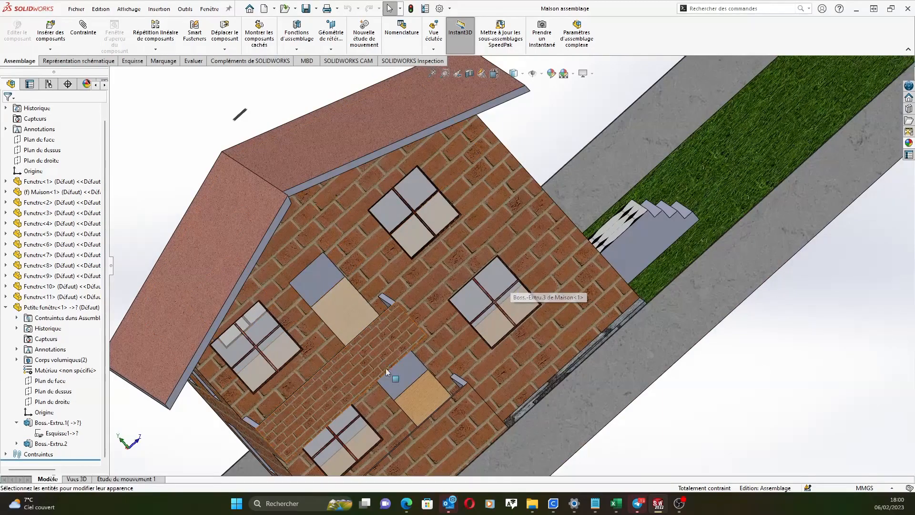
scroll(536, 285, "up", 3)
middle_click_drag(537, 285, 584, 275)
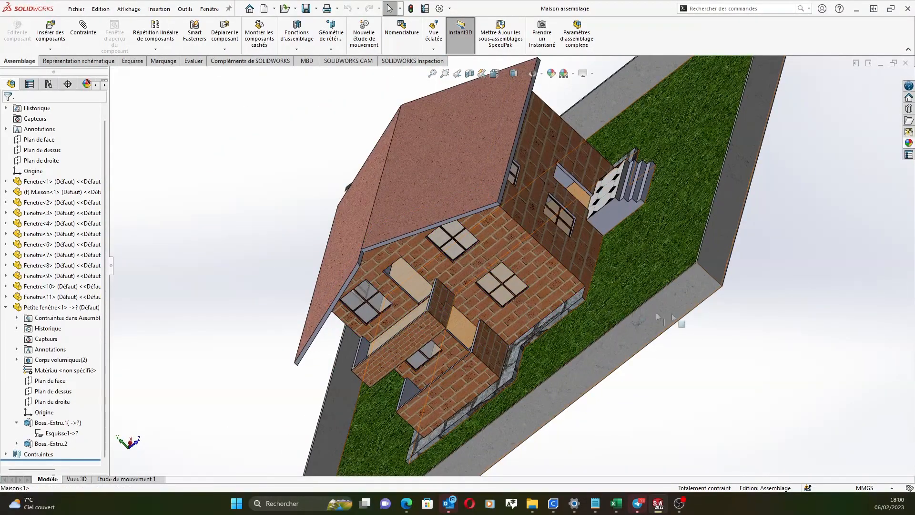
scroll(584, 276, "up", 4)
middle_click_drag(584, 275, 608, 374)
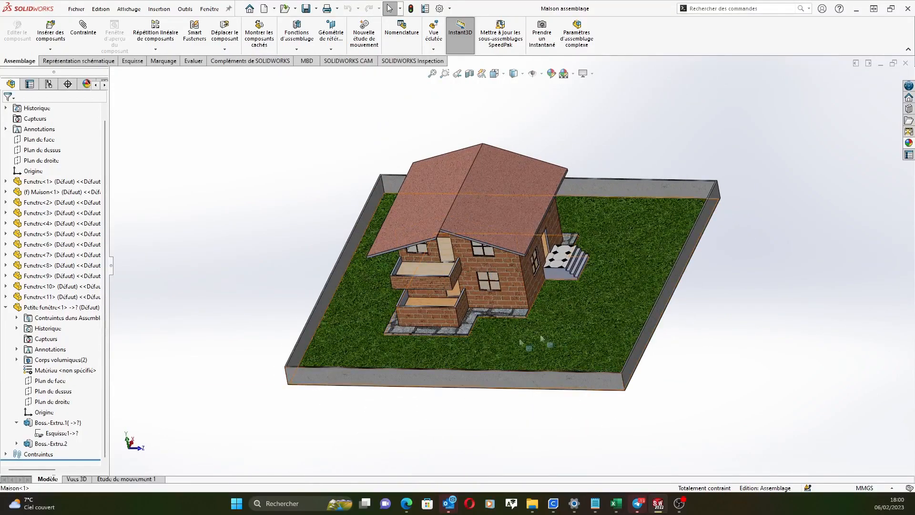